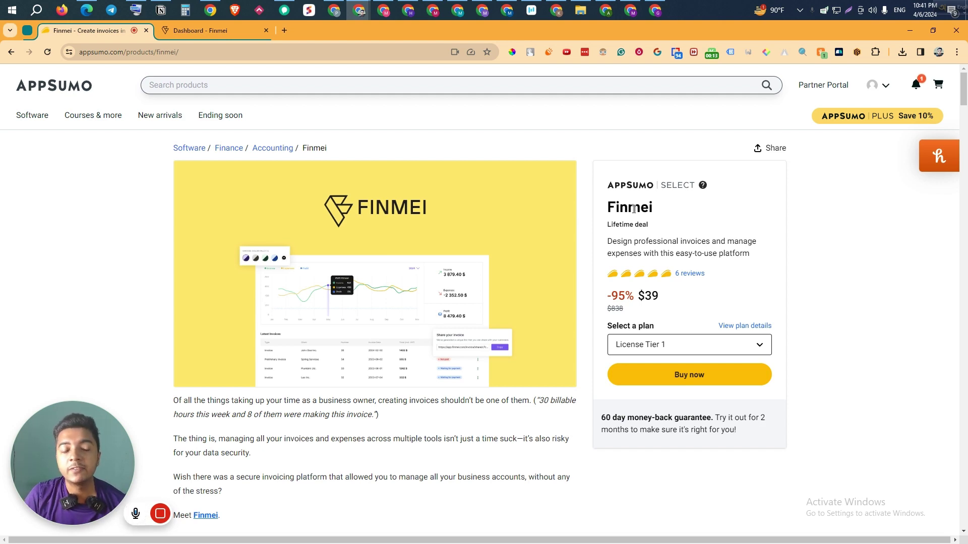
Step: Highlight the Overview's opening sentence describing Finmei as an invoicing platform, then jump to Plans & features
scroll(634, 208, "down", 10)
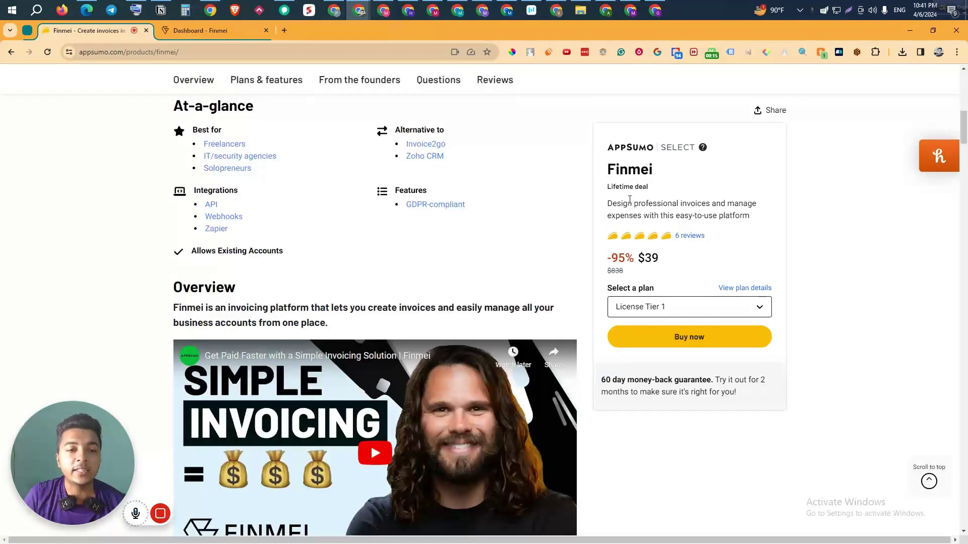
scroll(630, 200, "down", 3)
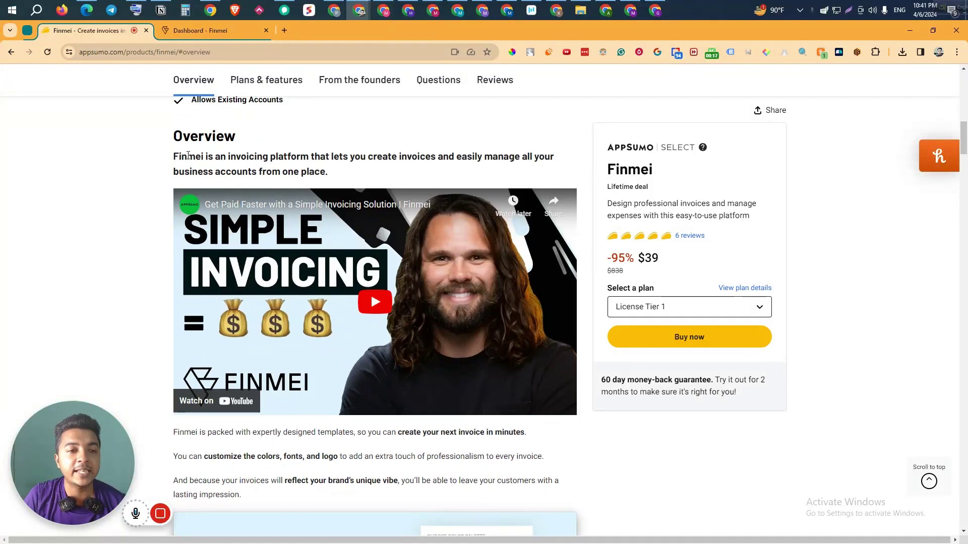
left_click_drag(173, 159, 410, 180)
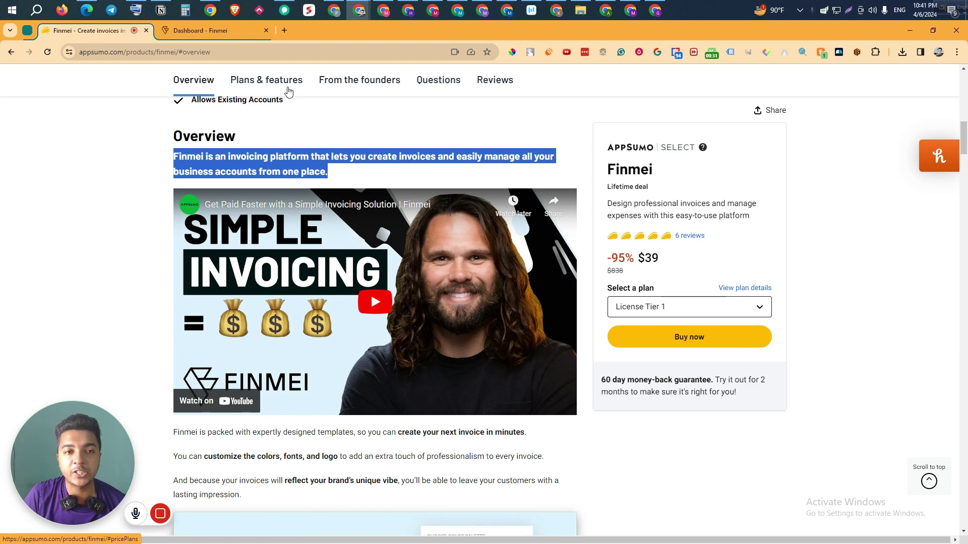
left_click(288, 92)
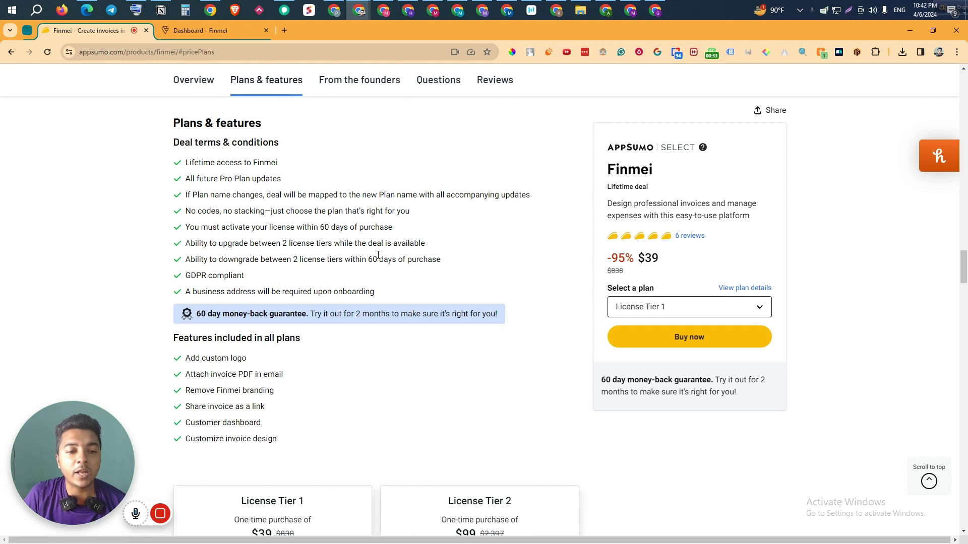
Step: Highlight License Tier 1's terms: $39, 10 business profiles, 30 expenses/month, 10 GB storage, 30 invoices/month
scroll(380, 257, "down", 5)
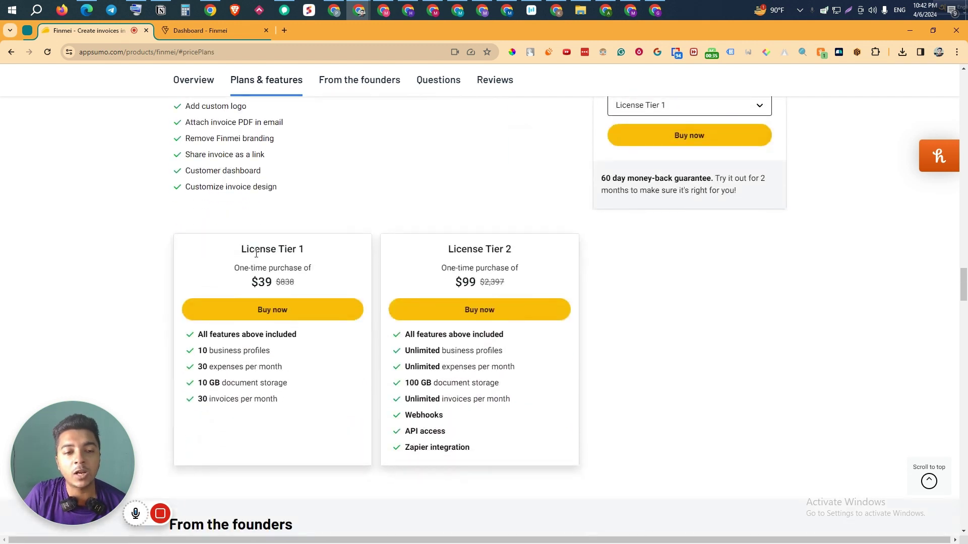
mouse_move(257, 278)
left_mouse_down()
mouse_move(283, 282)
mouse_move(272, 282)
left_mouse_up()
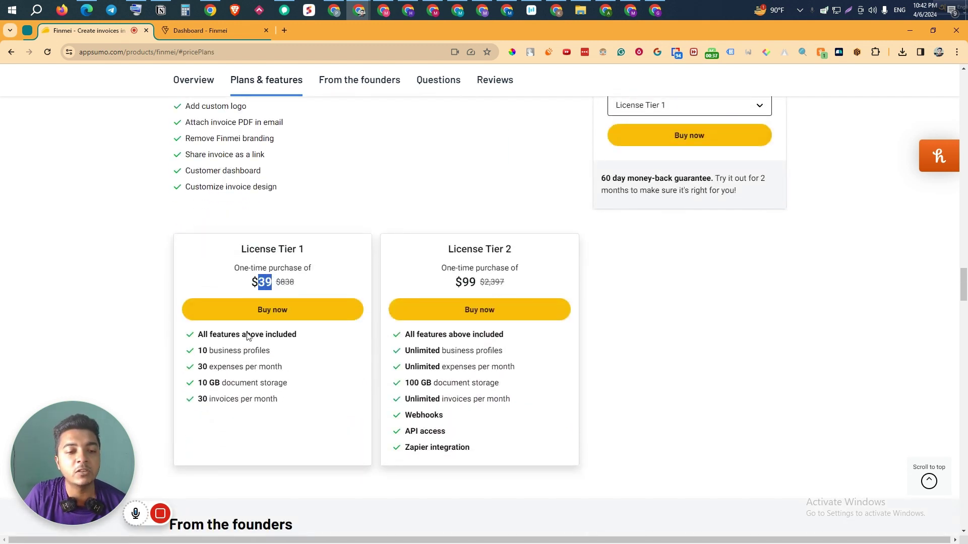
left_click_drag(198, 352, 287, 352)
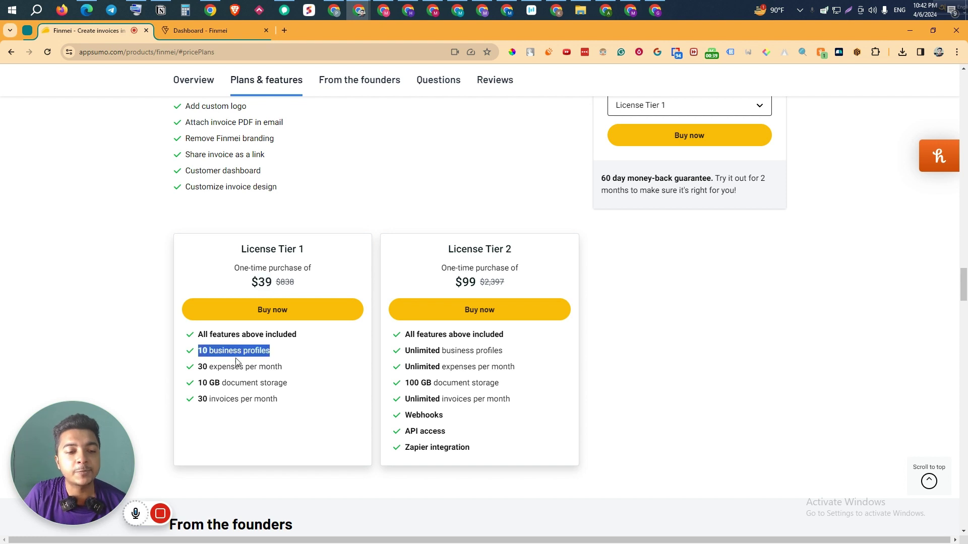
left_click_drag(200, 367, 293, 371)
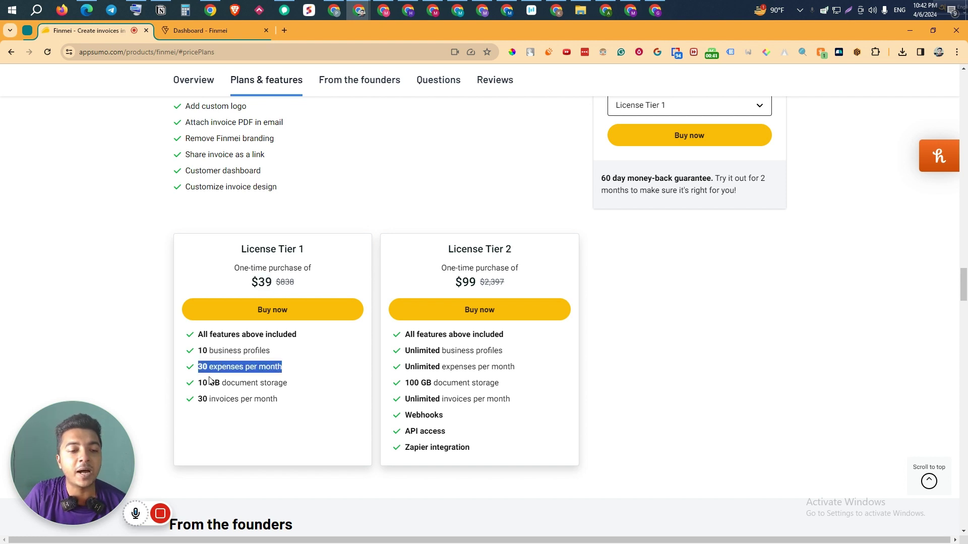
left_click_drag(199, 385, 298, 389)
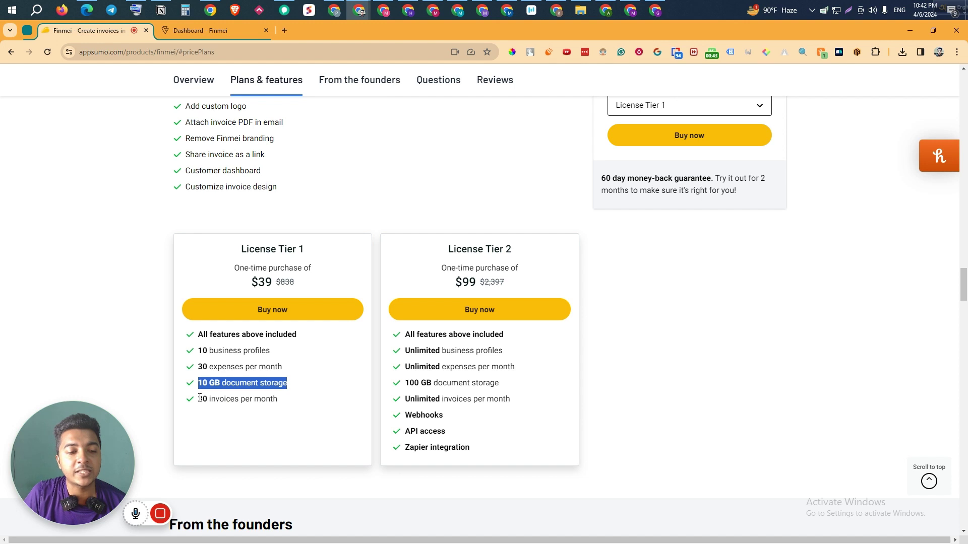
left_click_drag(200, 398, 291, 405)
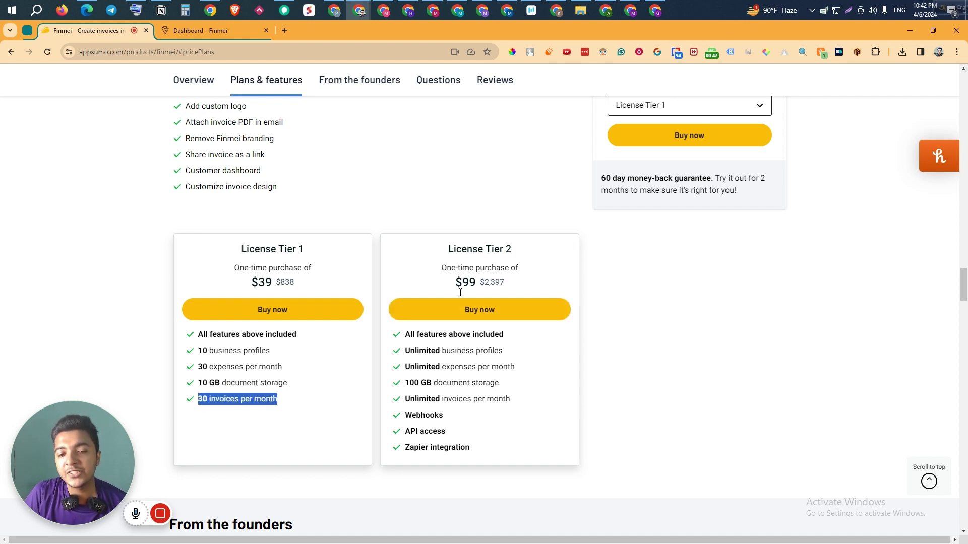
Step: Highlight License Tier 2's unlimited profiles, expenses and invoices, 100 GB storage, and Webhooks
left_click_drag(408, 352, 509, 358)
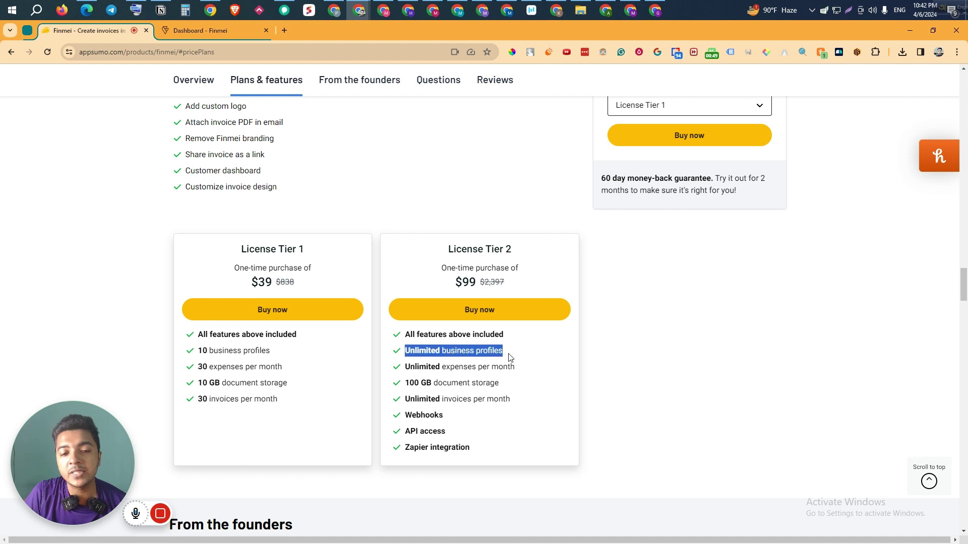
left_click(407, 368)
left_click_drag(406, 368, 523, 372)
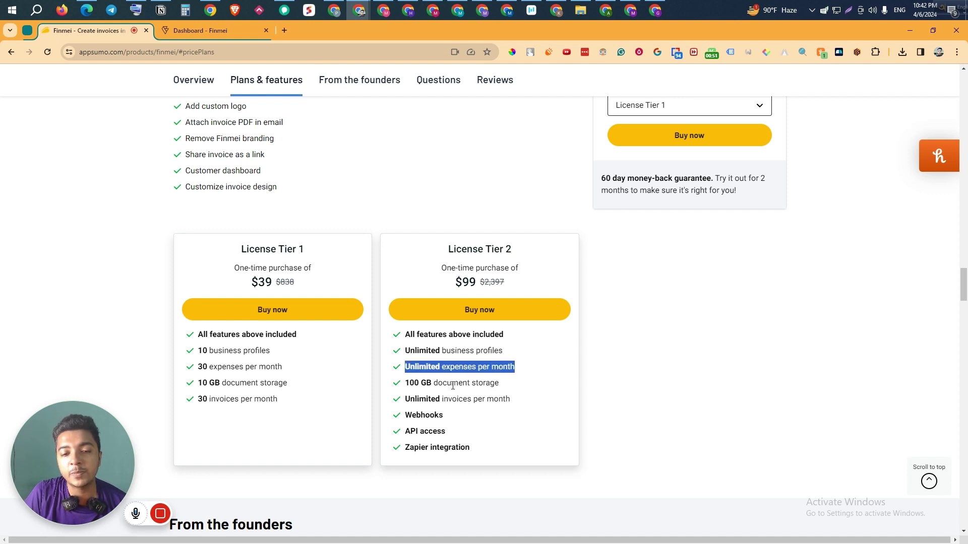
left_click_drag(408, 385, 521, 388)
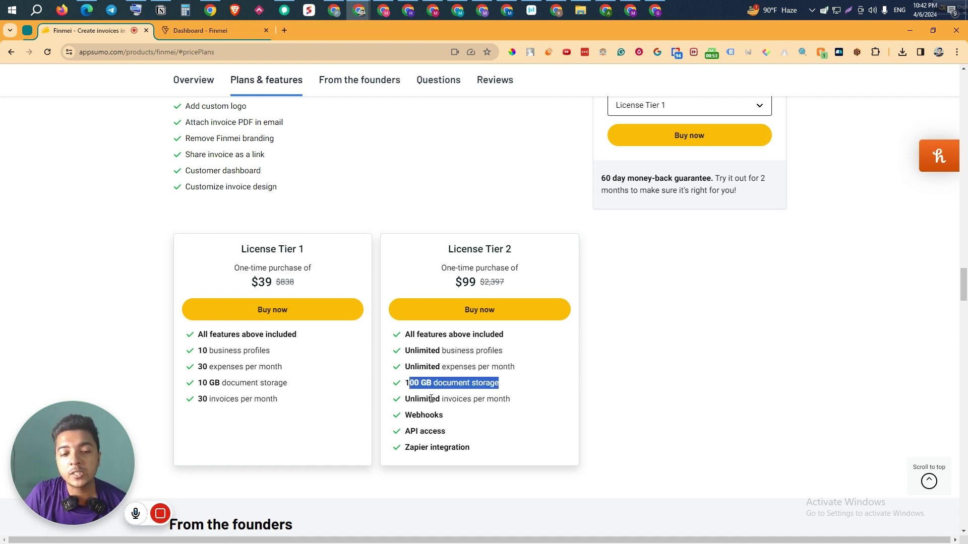
left_click_drag(409, 399, 524, 401)
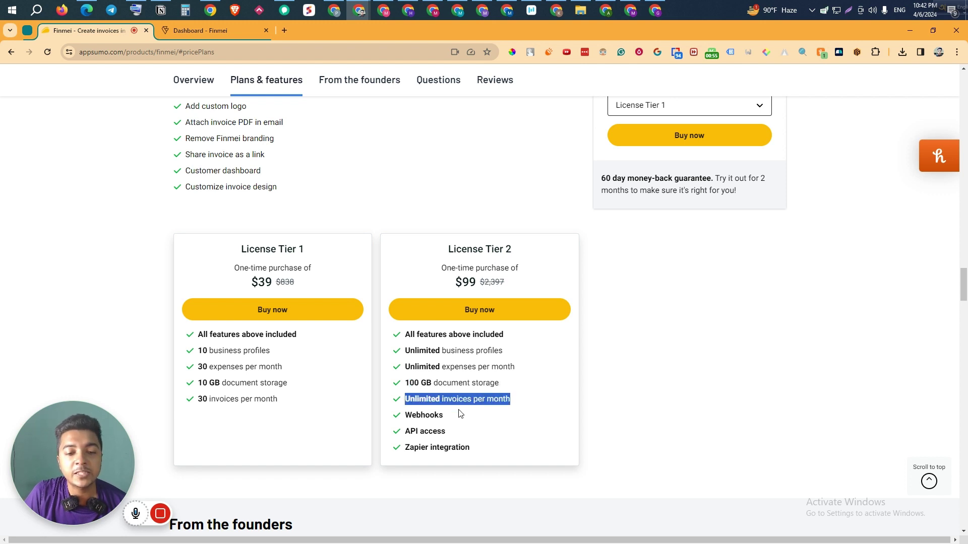
left_click_drag(405, 415, 493, 449)
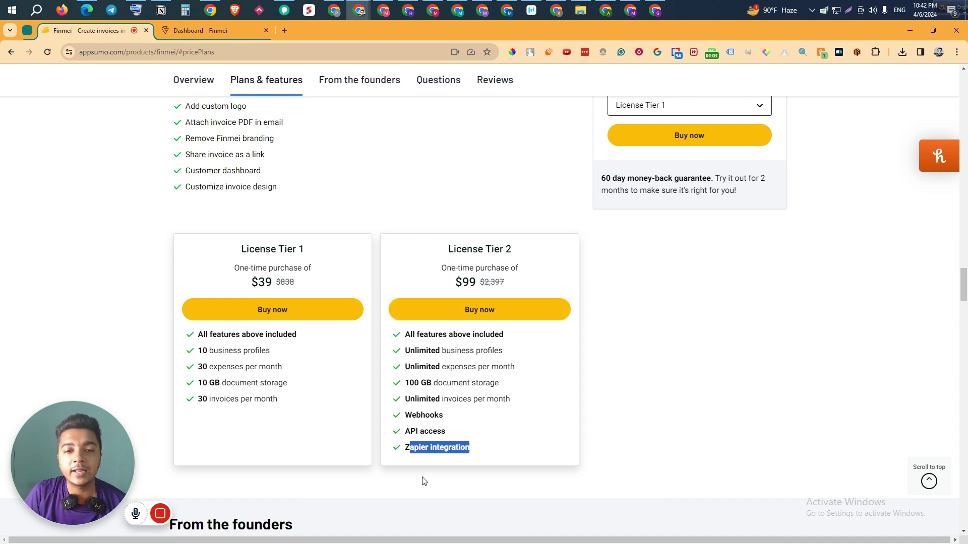
Step: Go to the deal's questions and reviews section and show the reviews list
scroll(612, 403, "up", 2)
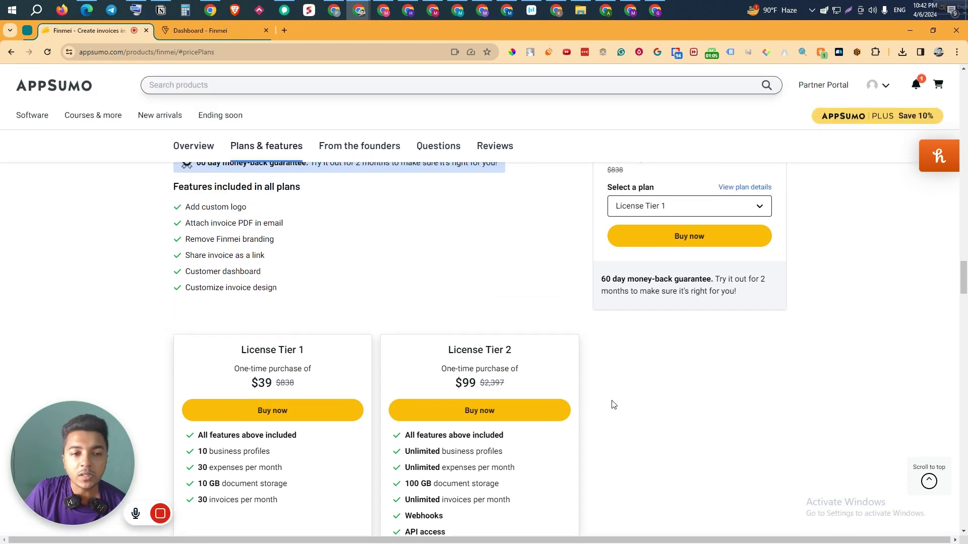
scroll(612, 404, "up", 2)
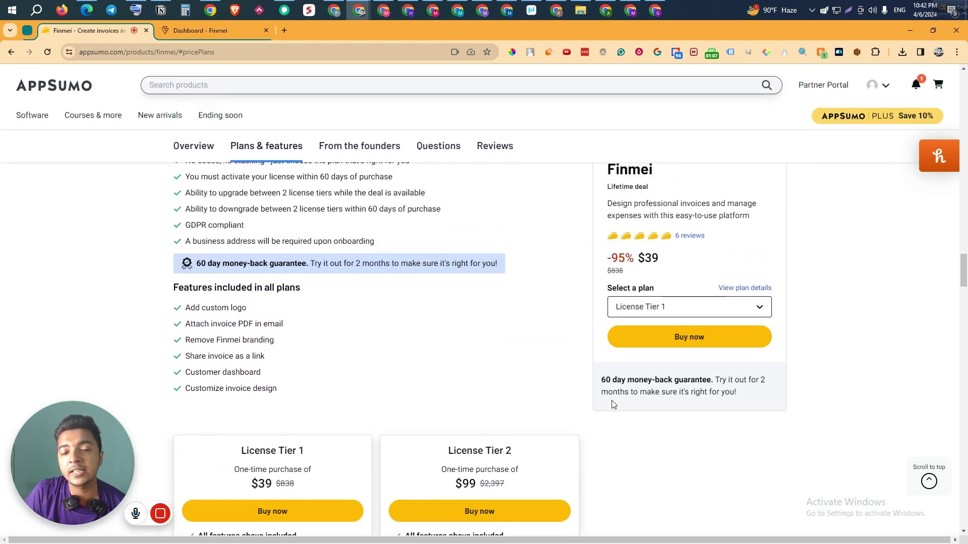
scroll(613, 405, "down", 2)
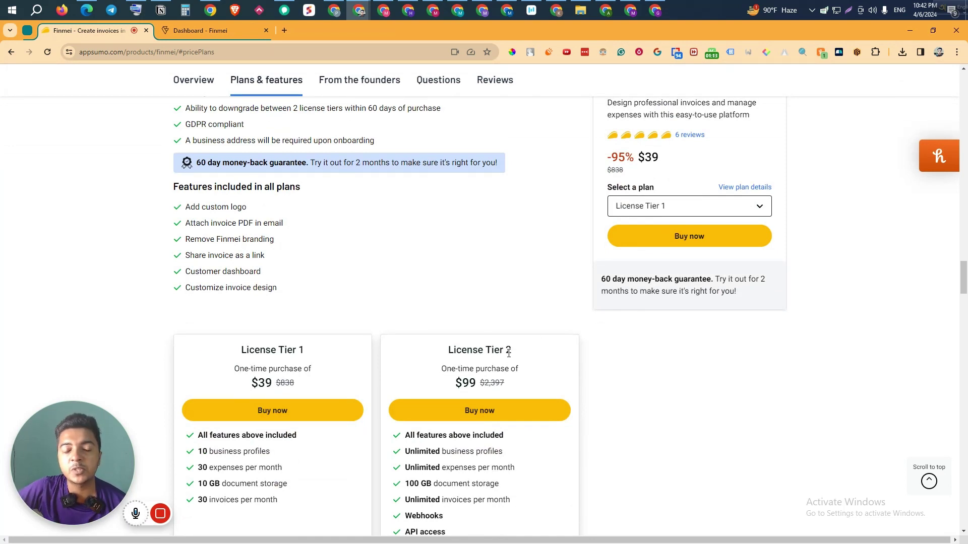
scroll(518, 332, "up", 4)
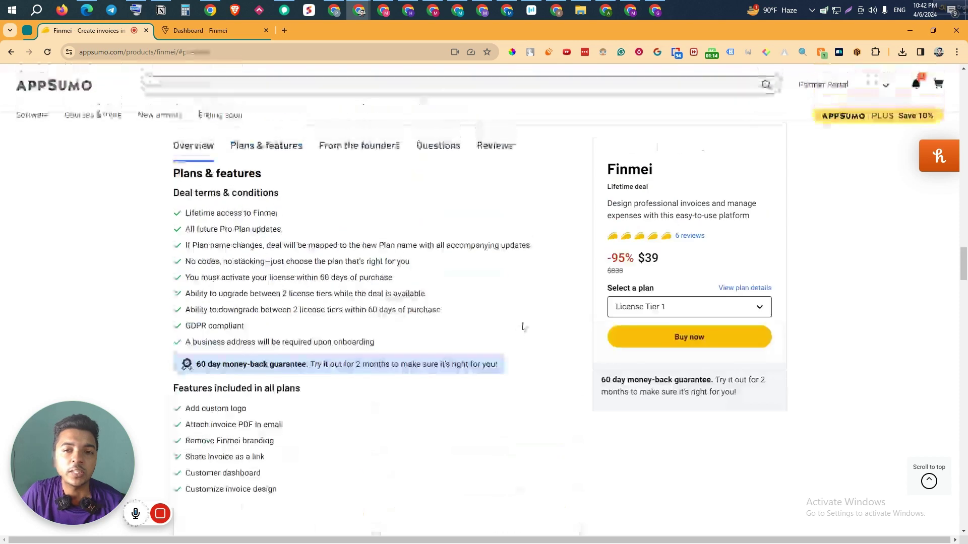
left_click(696, 237)
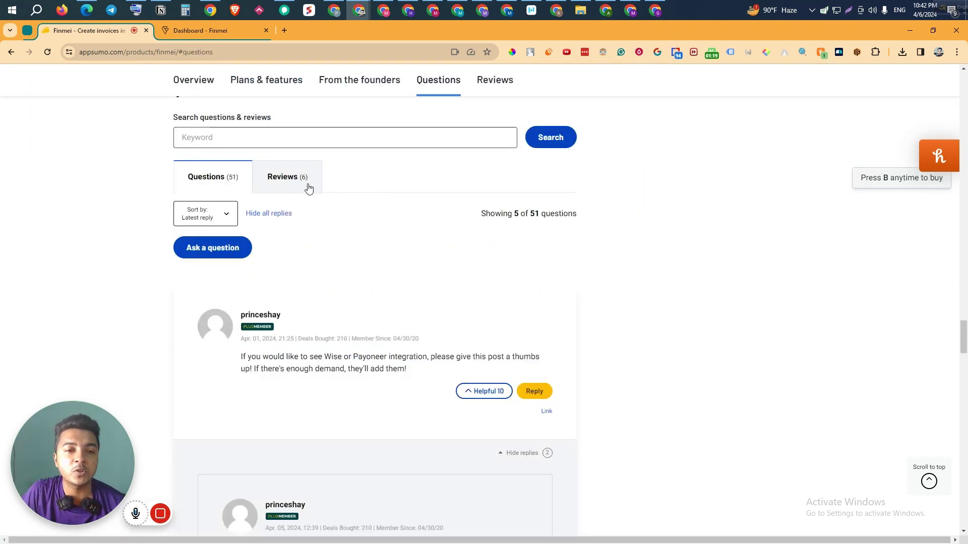
left_click(307, 187)
Step: Read through the six reviews, then move to the Finmei dashboard tab
scroll(474, 319, "down", 3)
scroll(578, 316, "down", 14)
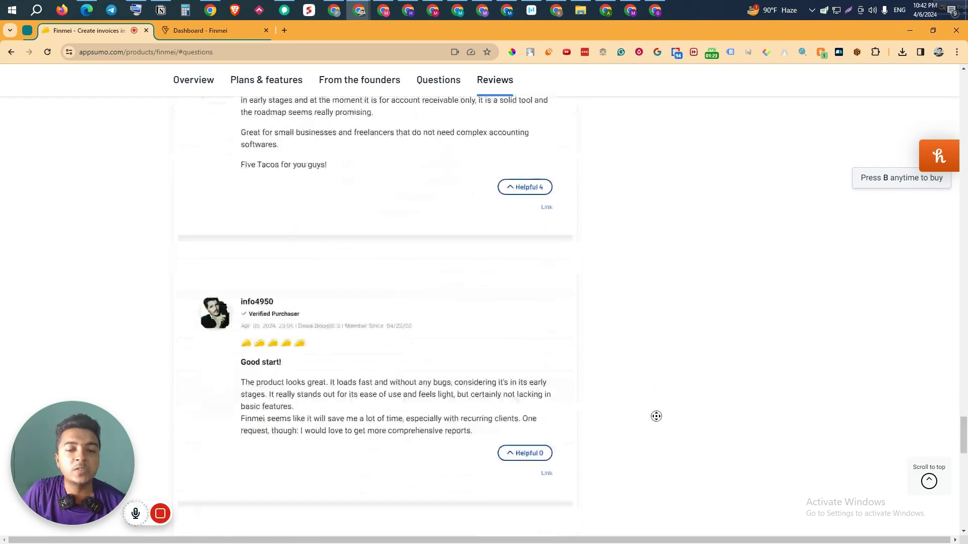
scroll(633, 240, "up", 20)
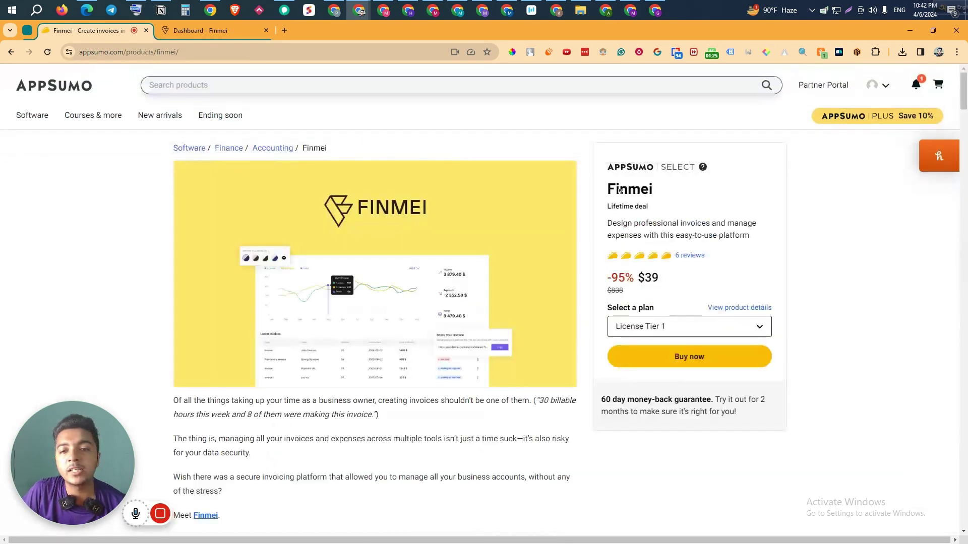
left_click(216, 37)
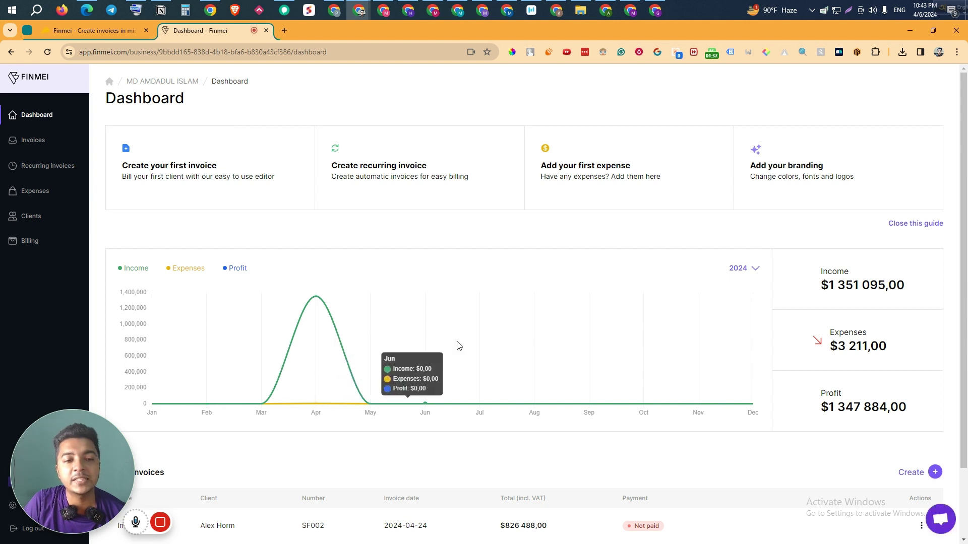
Step: Highlight the dashboard's income, expenses and profit totals, then open the Invoices list
left_click_drag(828, 270, 925, 404)
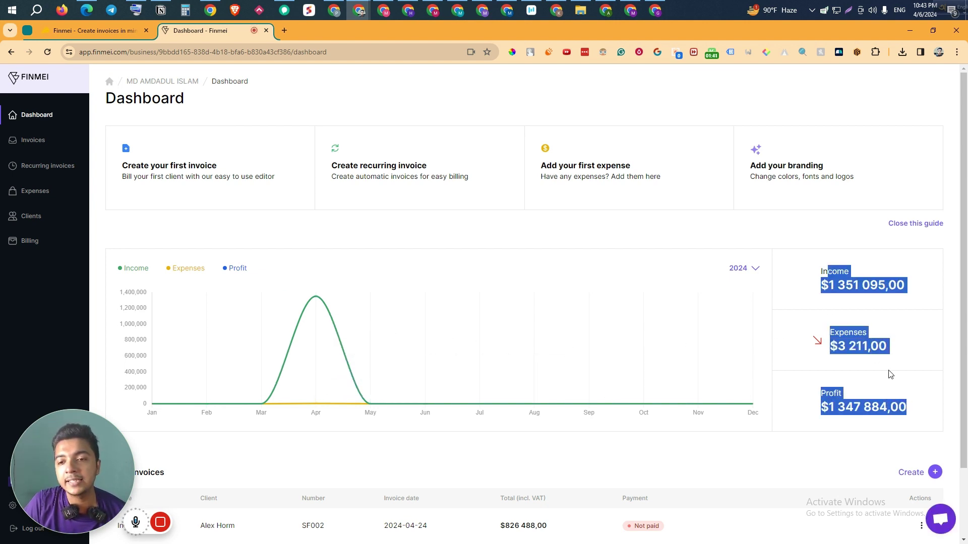
scroll(785, 301, "down", 2)
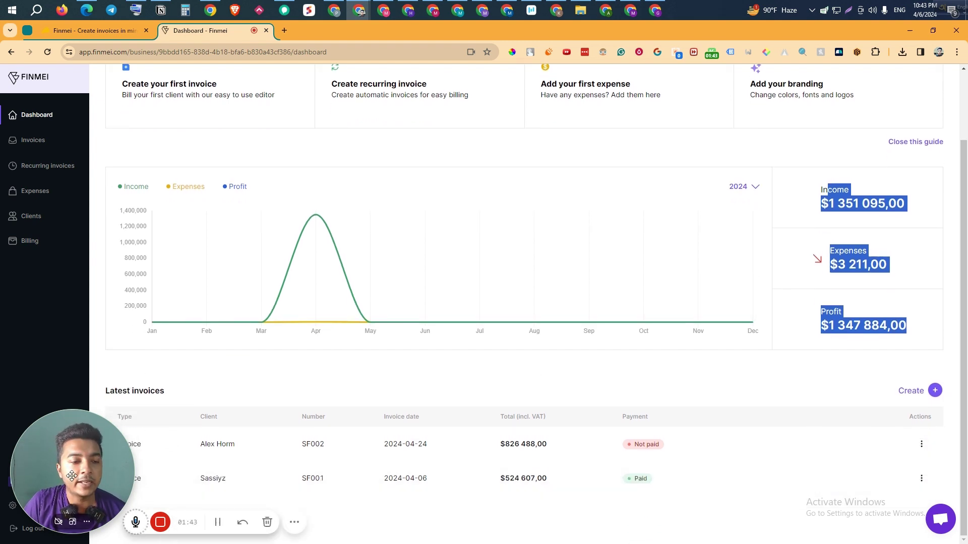
left_click_drag(84, 484, 75, 407)
scroll(619, 327, "up", 2)
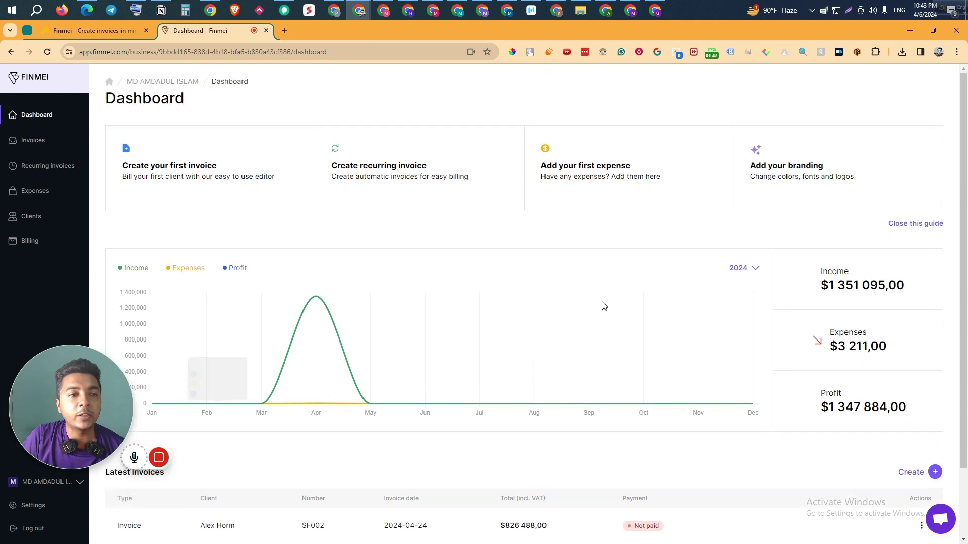
left_click(30, 143)
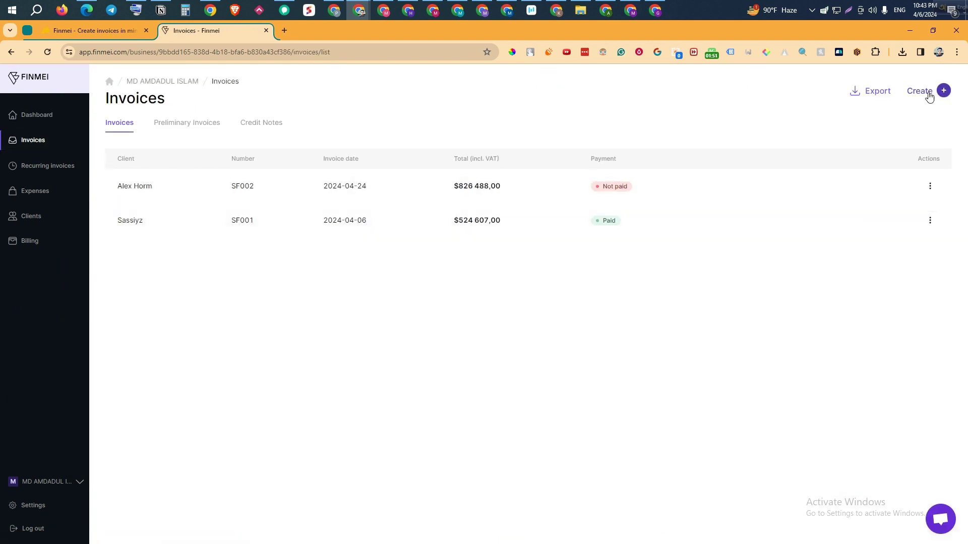
Step: Start a new invoice with type Invoice, series SF and number 3
left_click(937, 91)
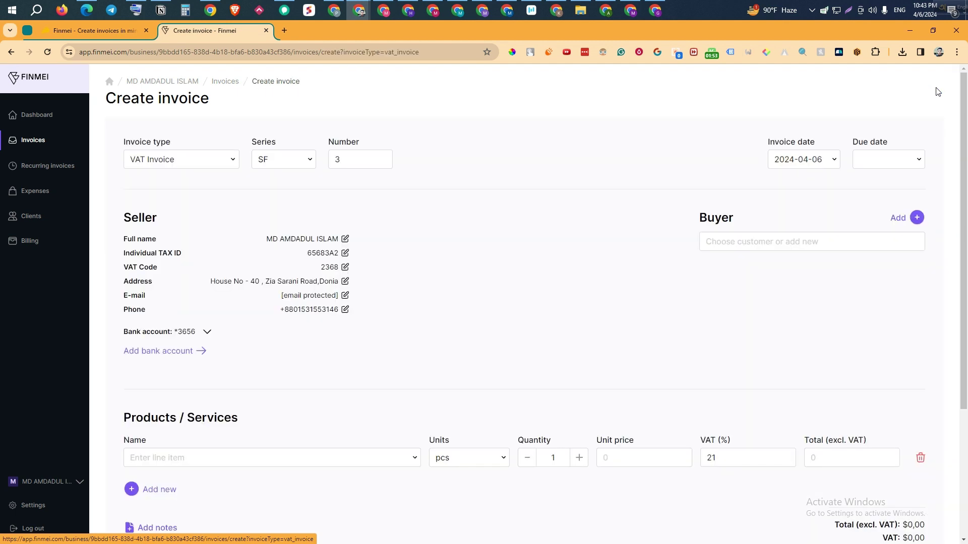
left_click(188, 162)
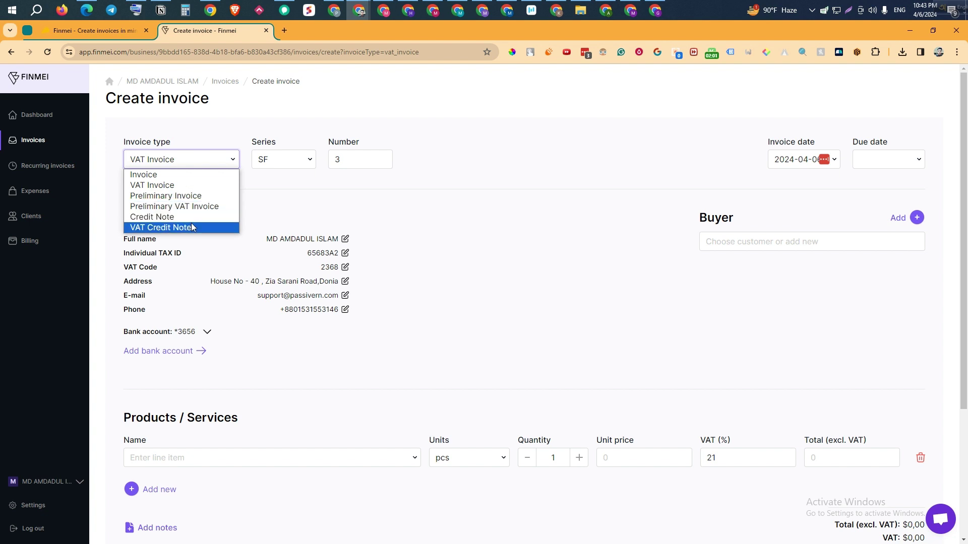
left_click(192, 228)
left_click(181, 161)
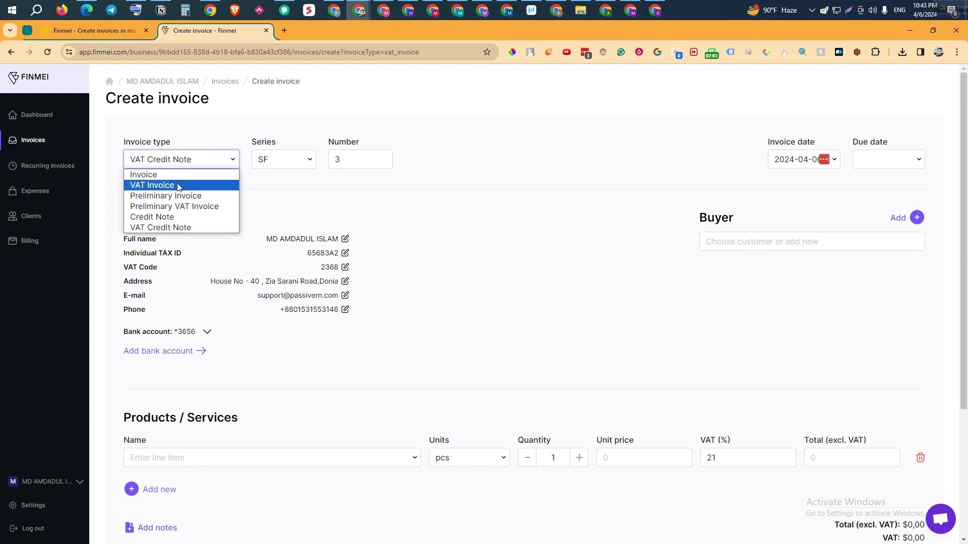
left_click(173, 176)
left_click(306, 159)
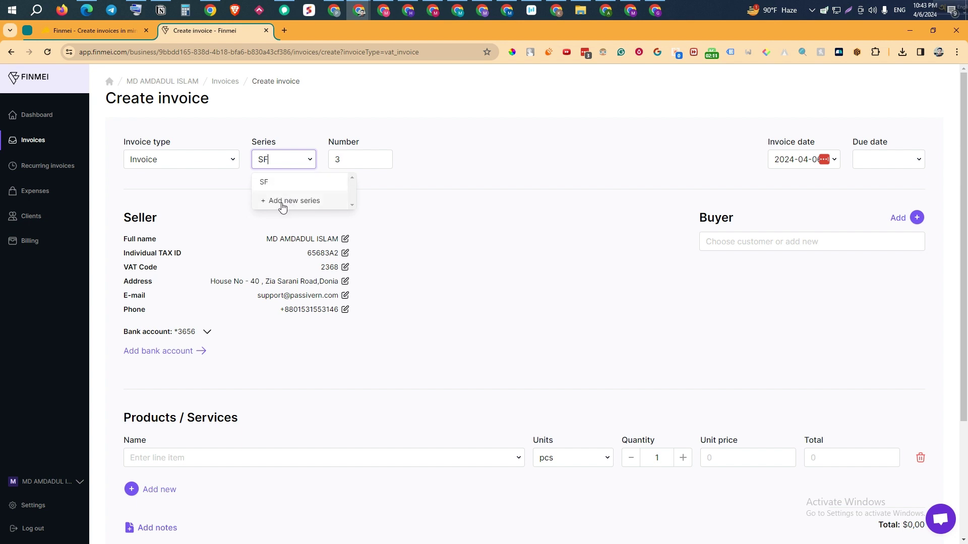
left_click(424, 149)
left_click_drag(341, 162, 336, 162)
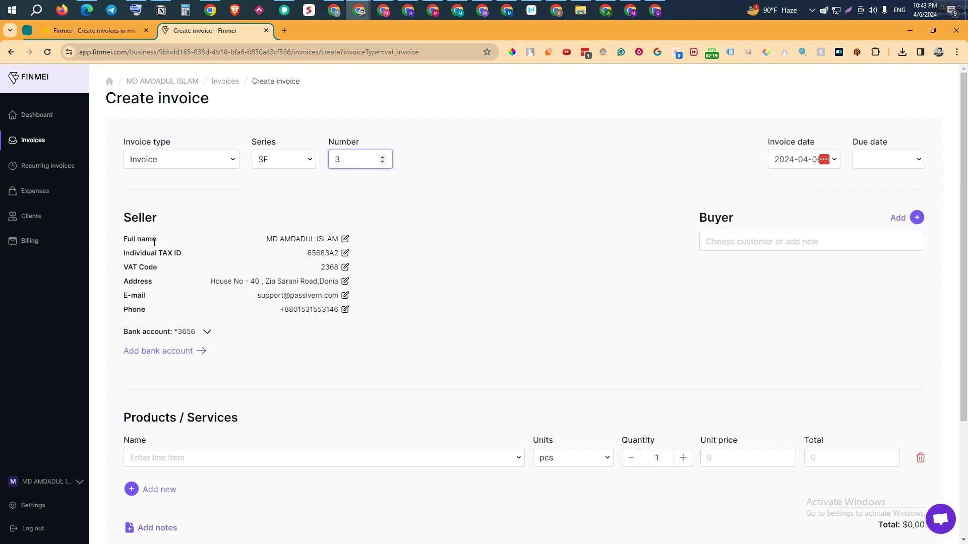
left_click(344, 239)
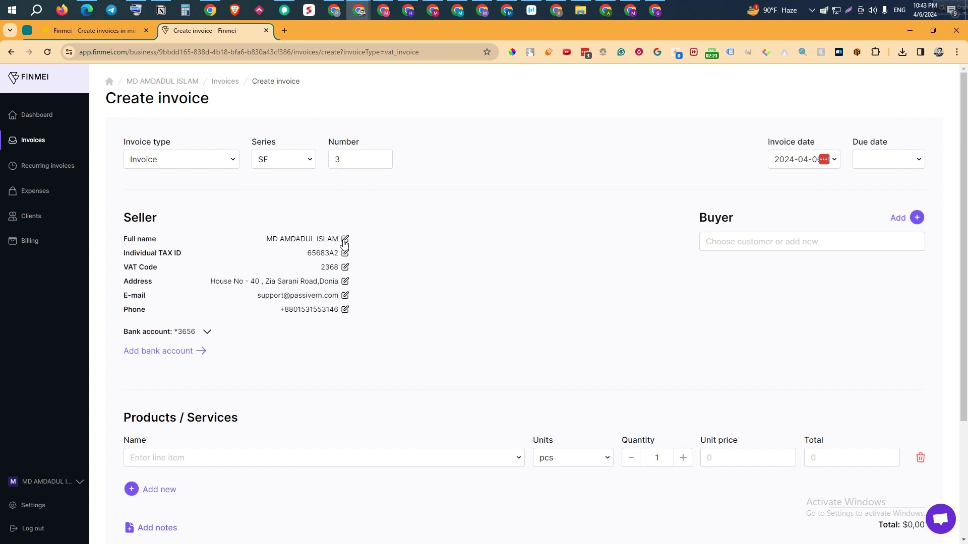
Step: Add a second bank account to the seller by entering its IBAN
left_click(344, 240)
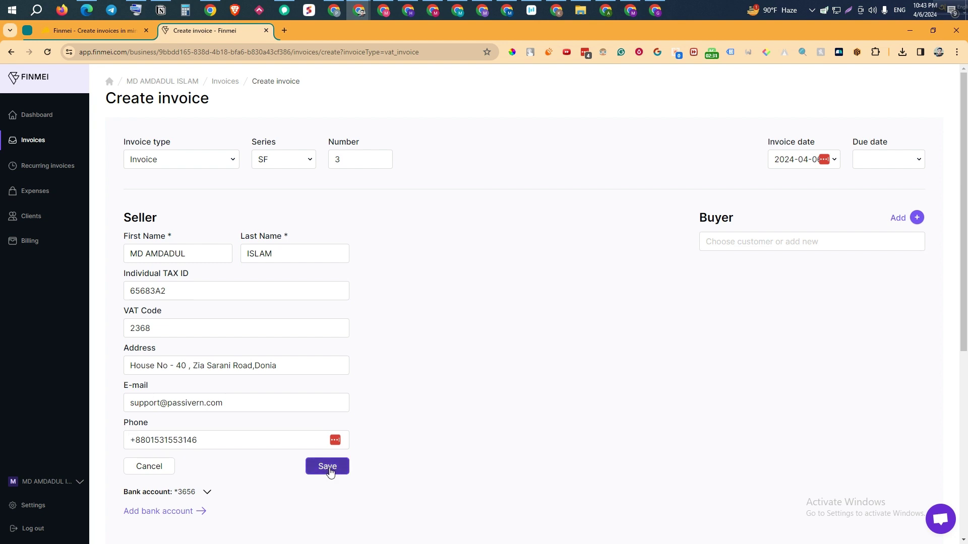
left_click(329, 468)
left_click(207, 334)
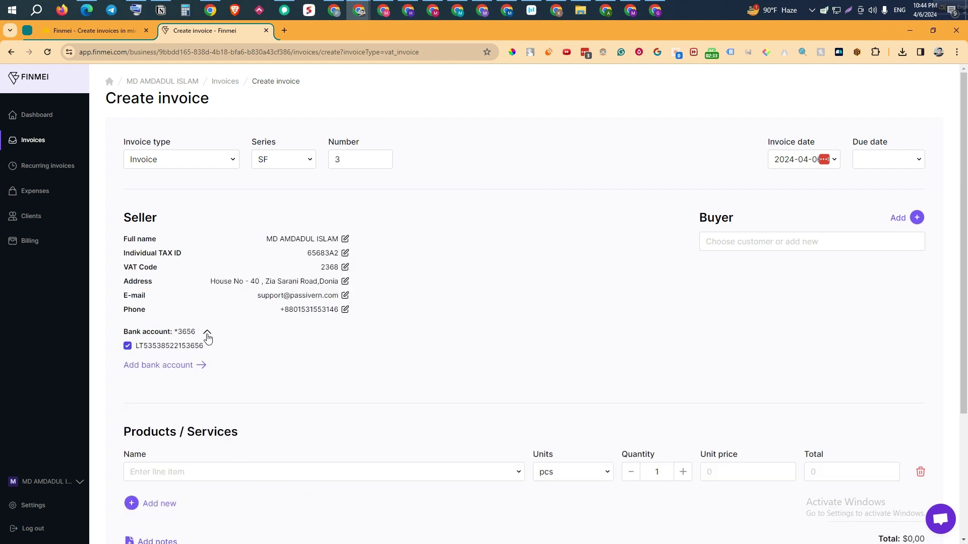
left_click(176, 366)
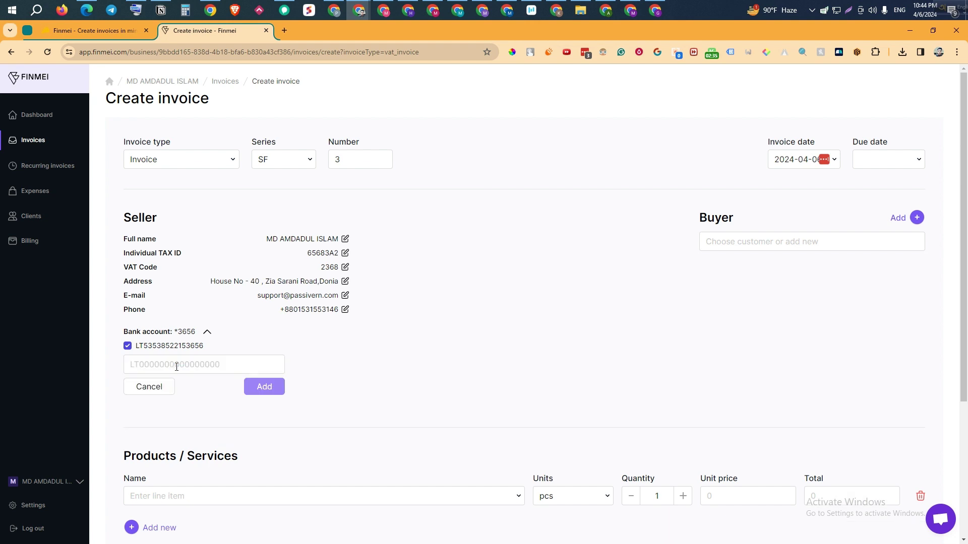
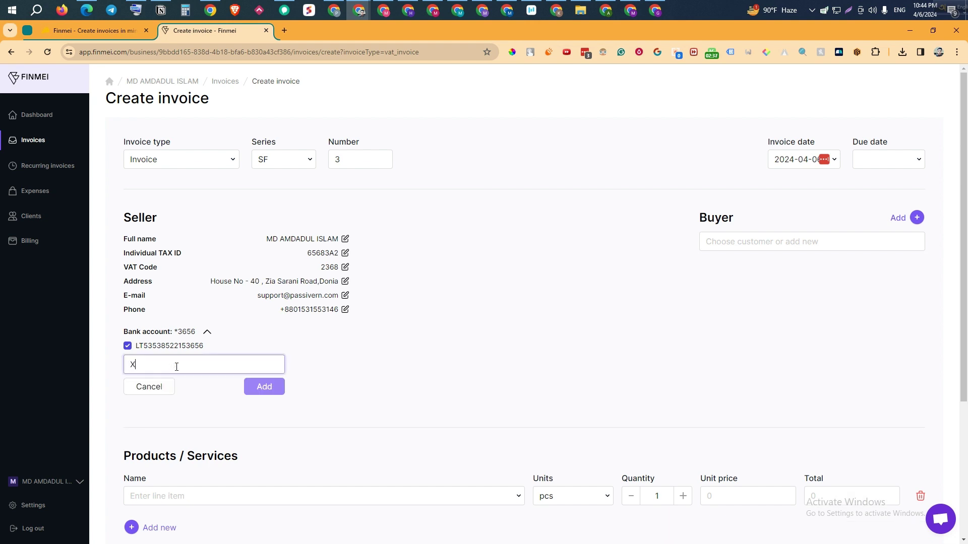
left_click(280, 393)
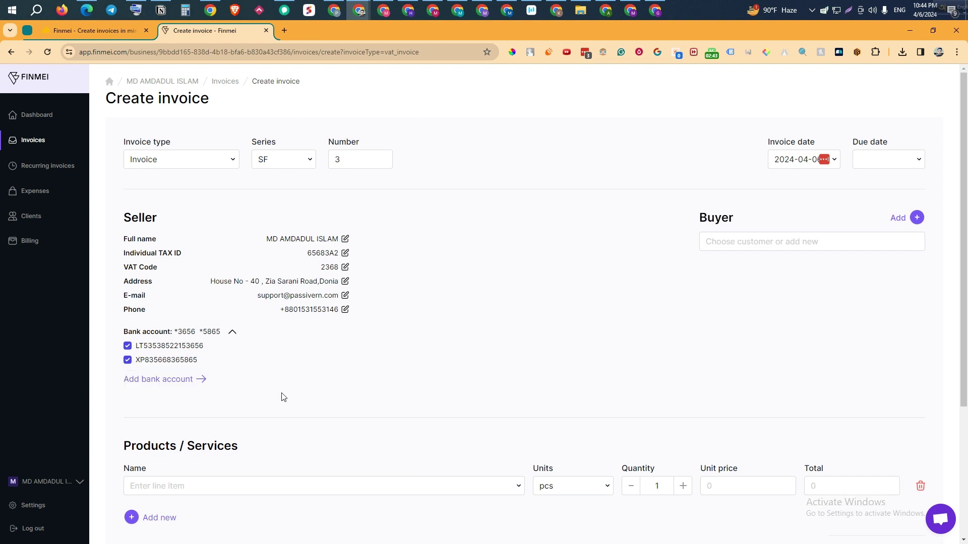
Step: Keep both seller bank accounts ticked so they appear on the invoice
left_click(128, 346)
left_click(131, 361)
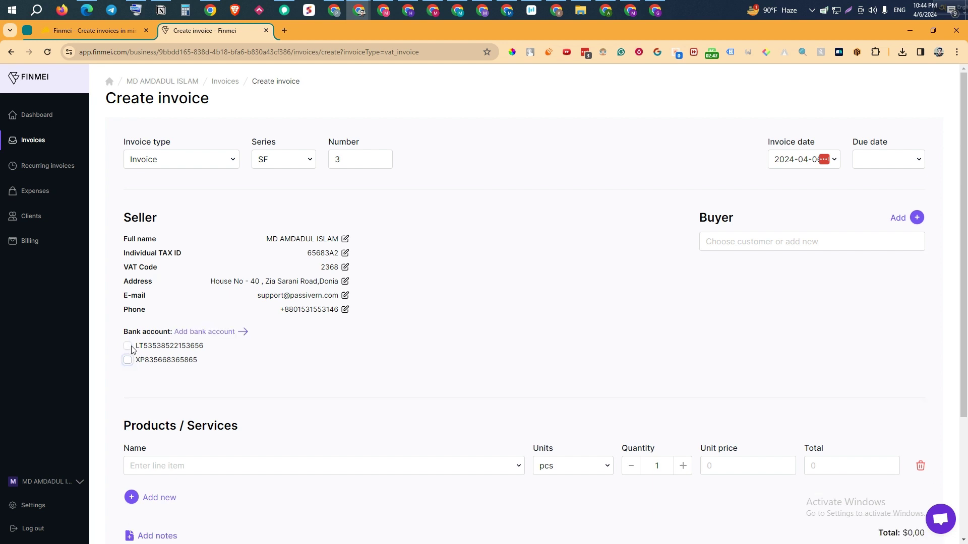
left_click(130, 347)
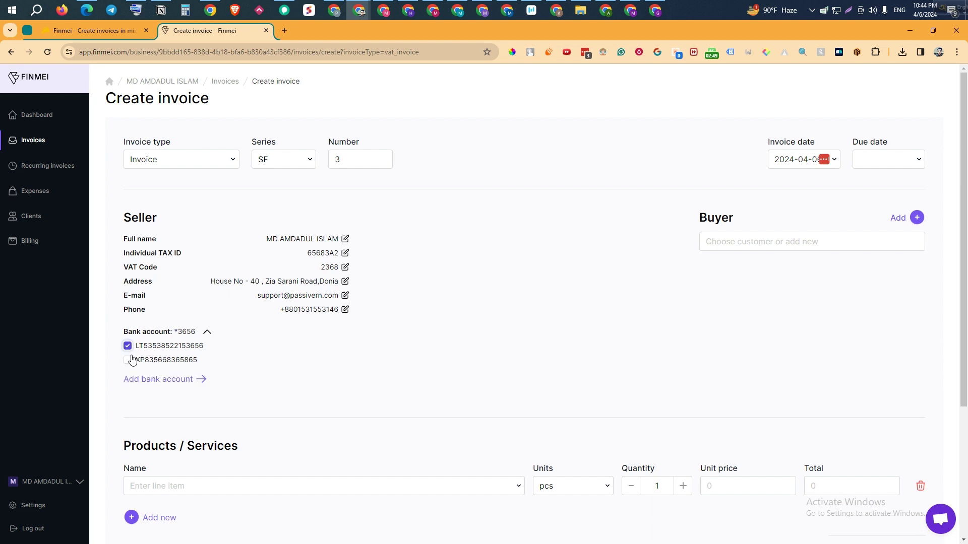
left_click(127, 360)
Step: Abandon a new Individual buyer and choose the saved company customer Sassiyz instead
left_click(768, 244)
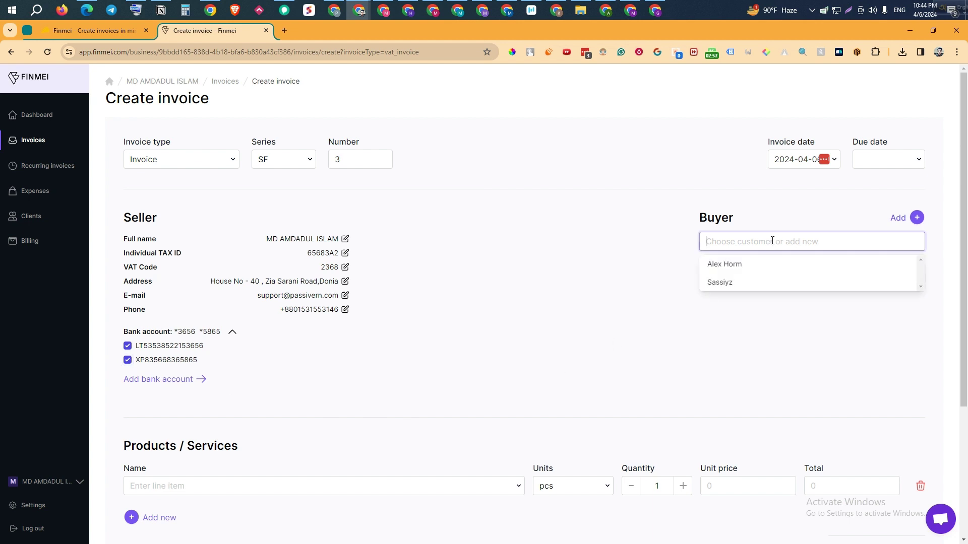
left_click(916, 218)
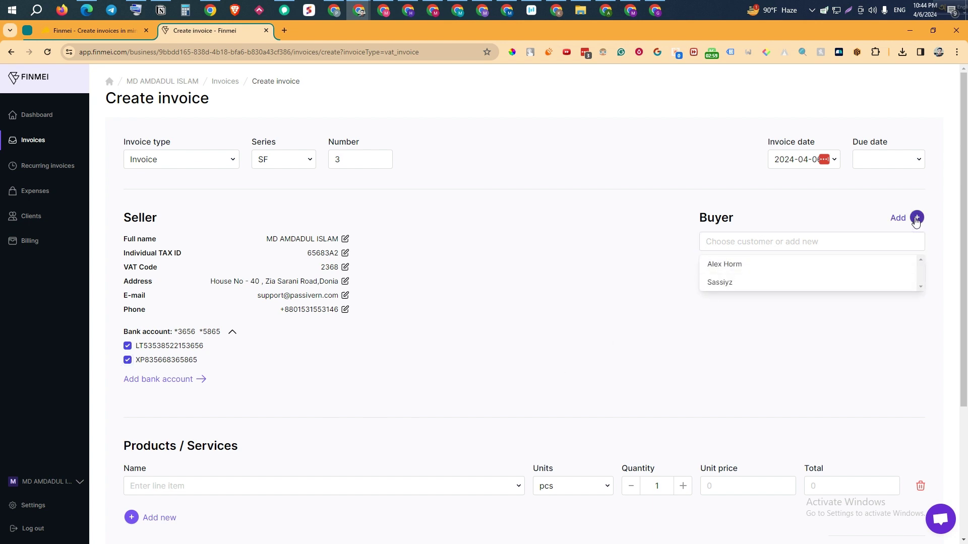
left_click(747, 257)
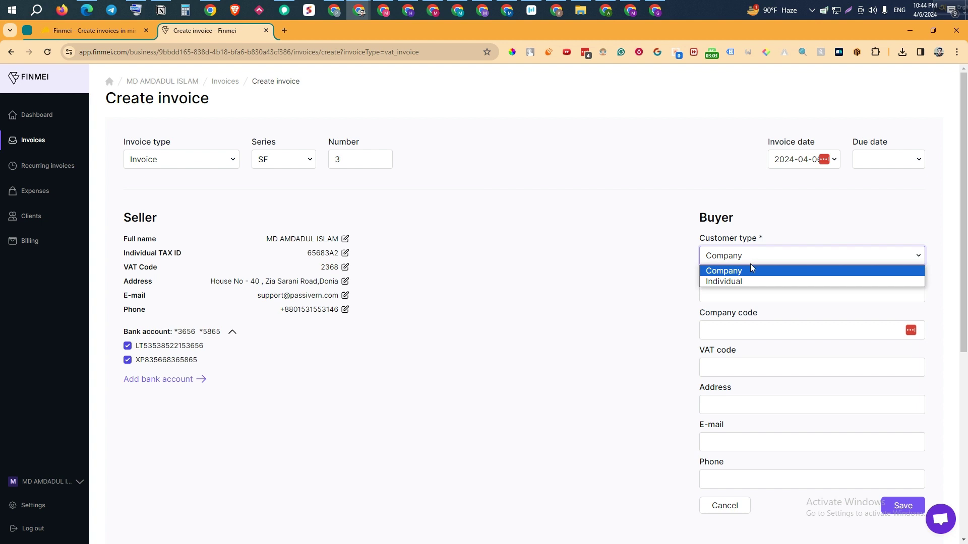
left_click(755, 282)
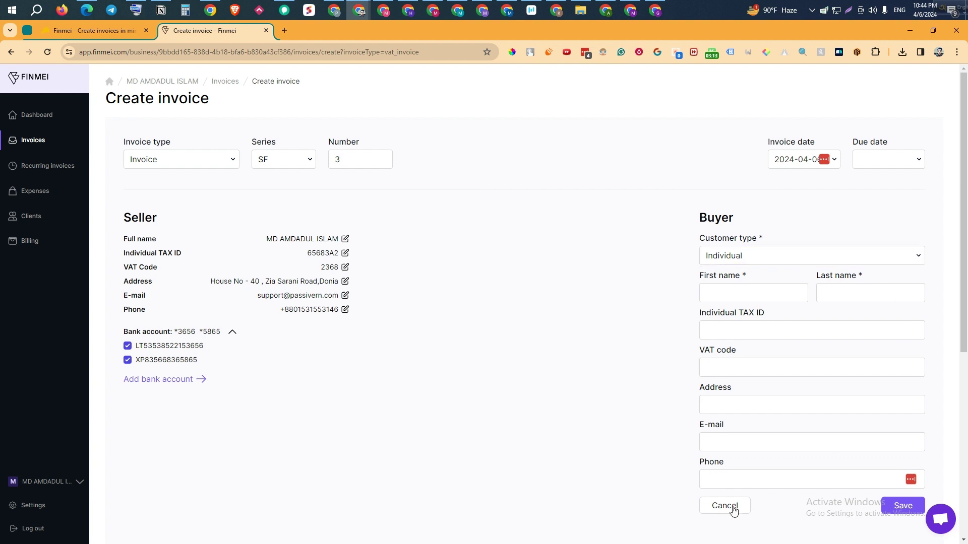
left_click(786, 243)
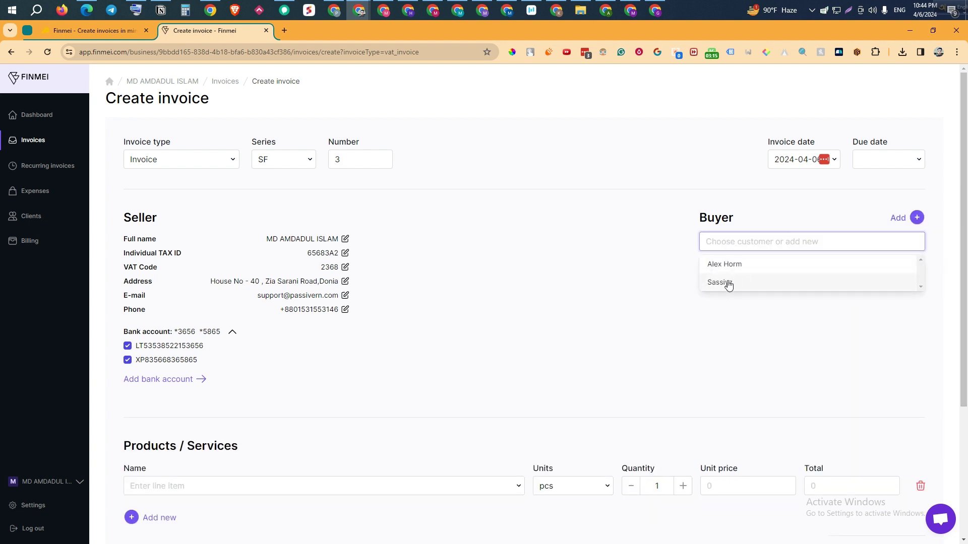
left_click(729, 282)
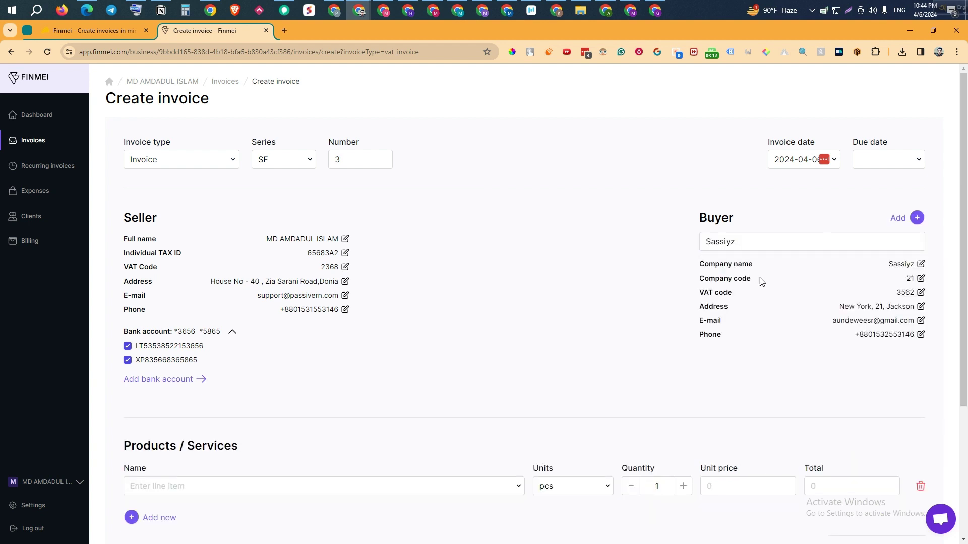
scroll(557, 343, "down", 2)
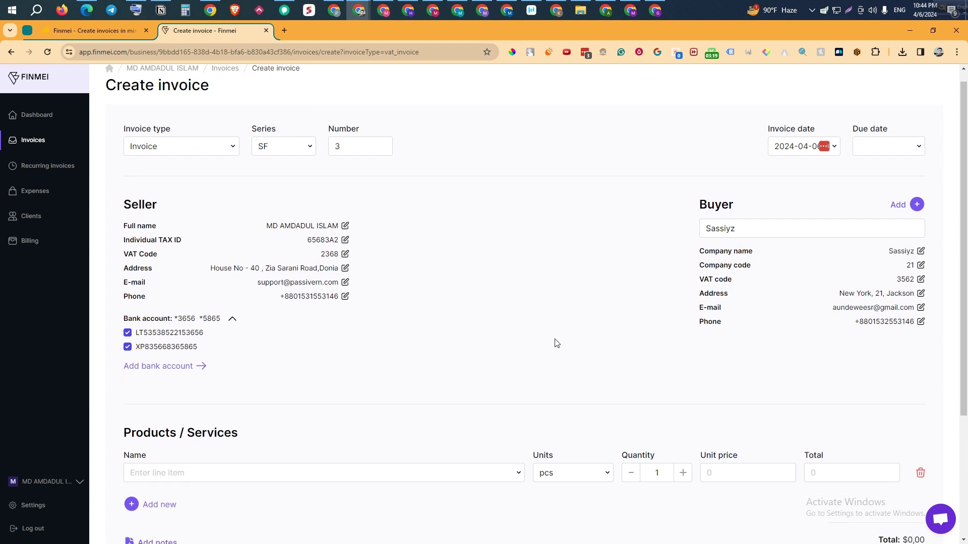
left_click(188, 386)
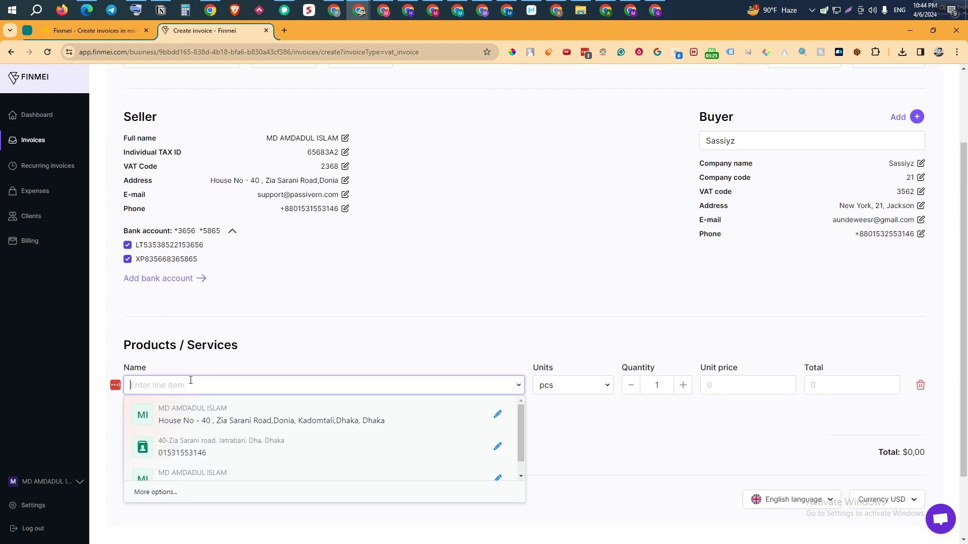
left_click(446, 233)
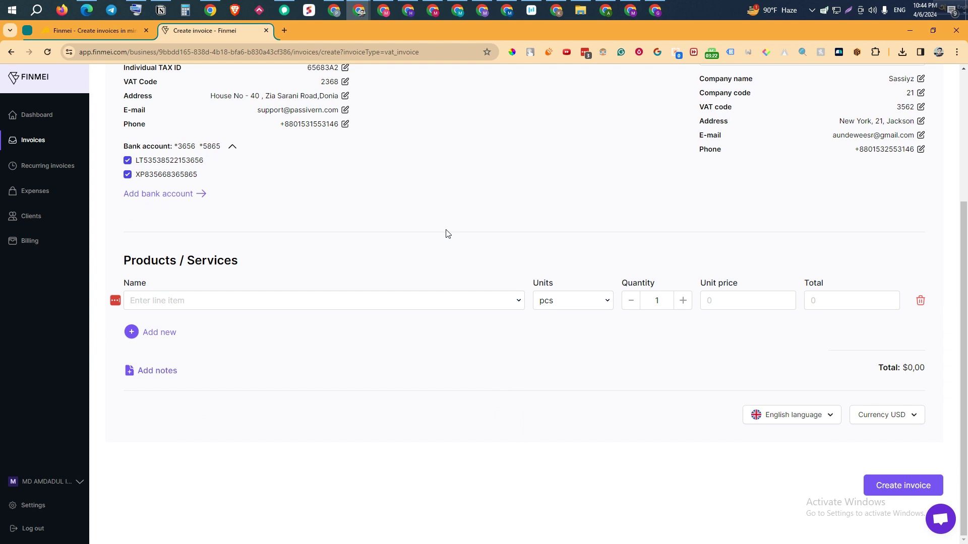
left_click(274, 301)
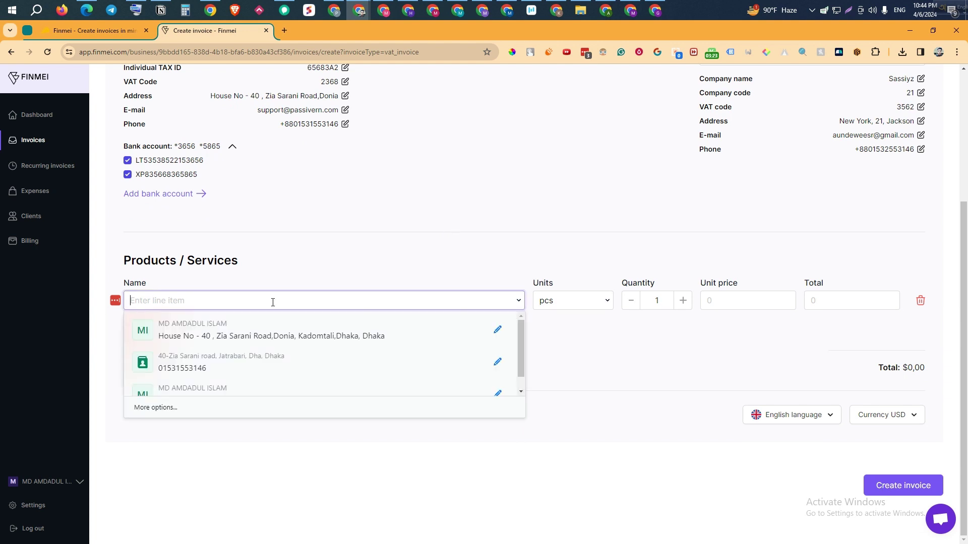
left_click(570, 360)
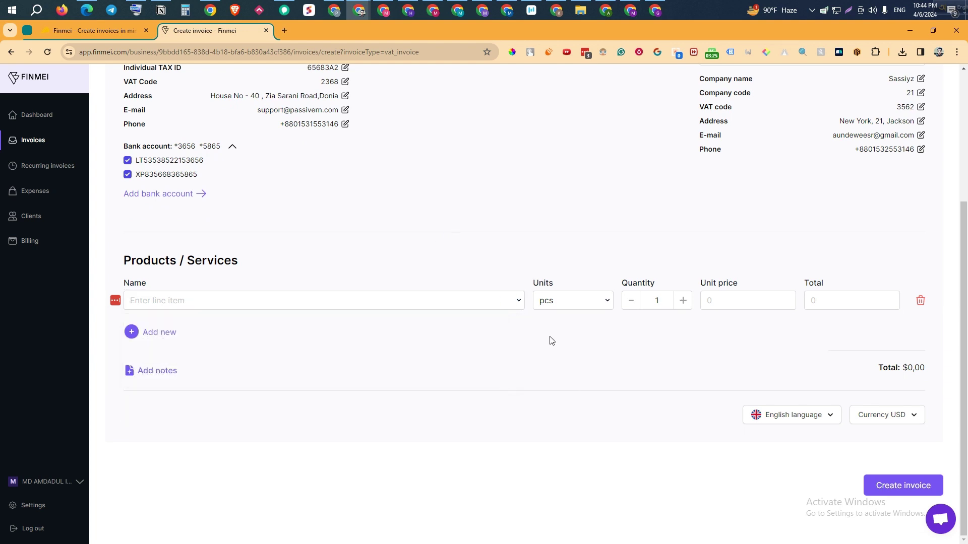
left_click(159, 332)
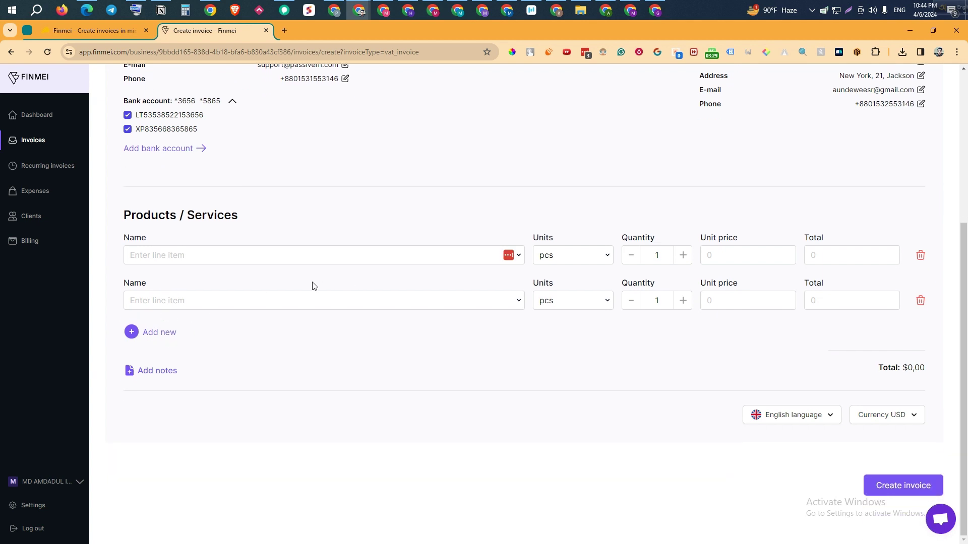
left_click(298, 256)
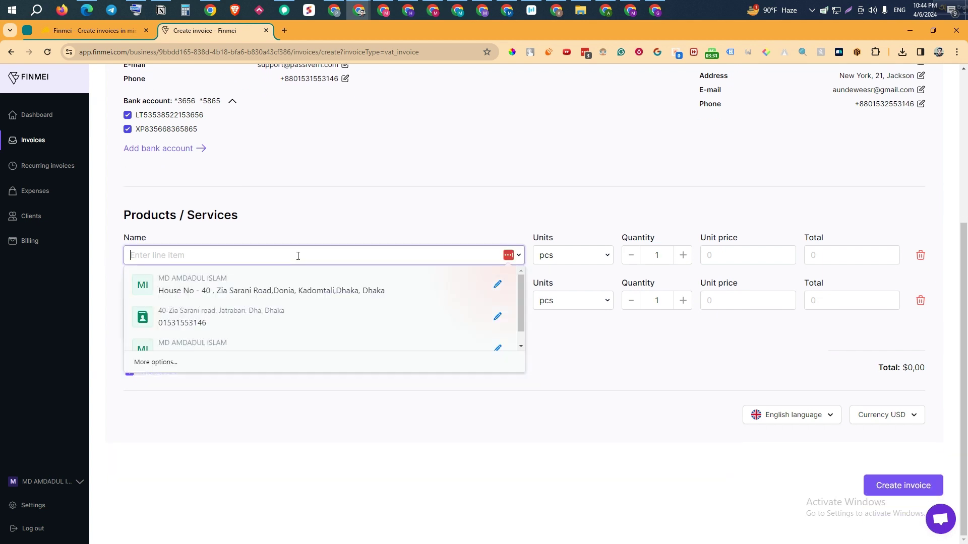
left_click(212, 362)
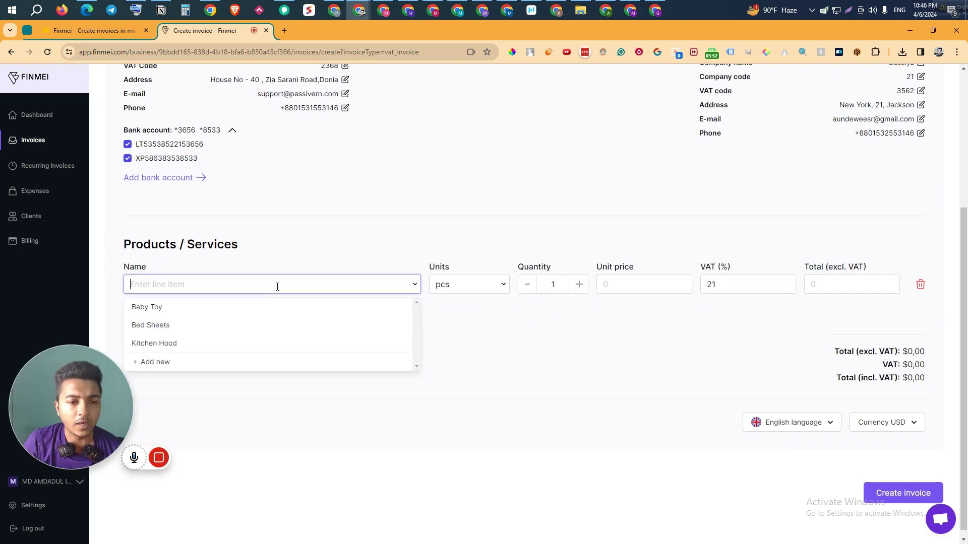
mouse_move(75, 413)
left_mouse_down()
mouse_move(77, 484)
mouse_move(70, 424)
left_mouse_up()
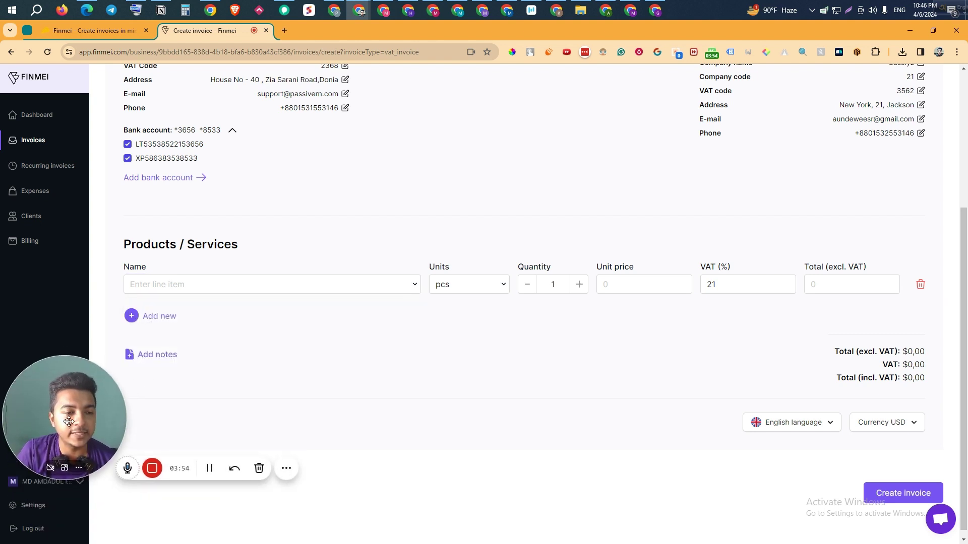
Step: Add Baby Toy as the first line in pcs, with quantity 6512 and unit price 53
left_click(223, 279)
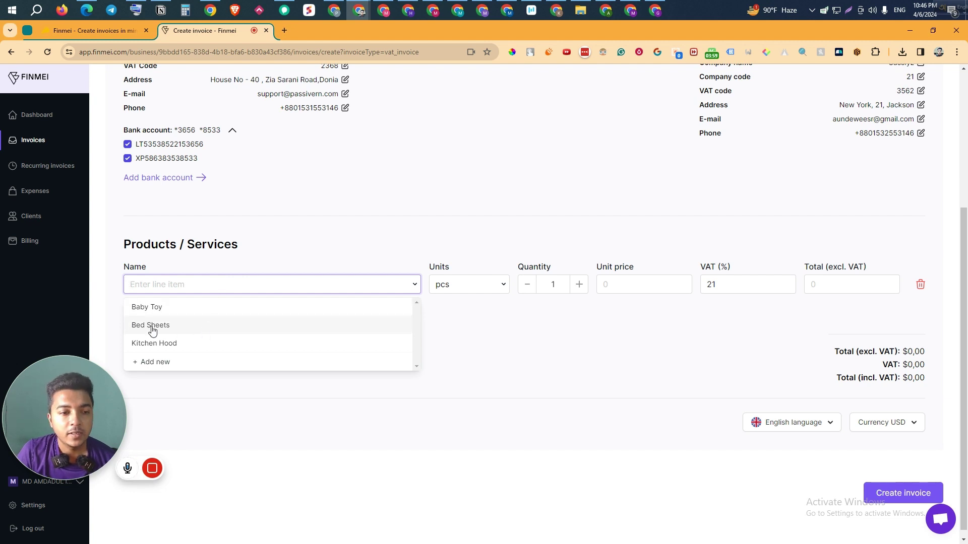
left_click(217, 309)
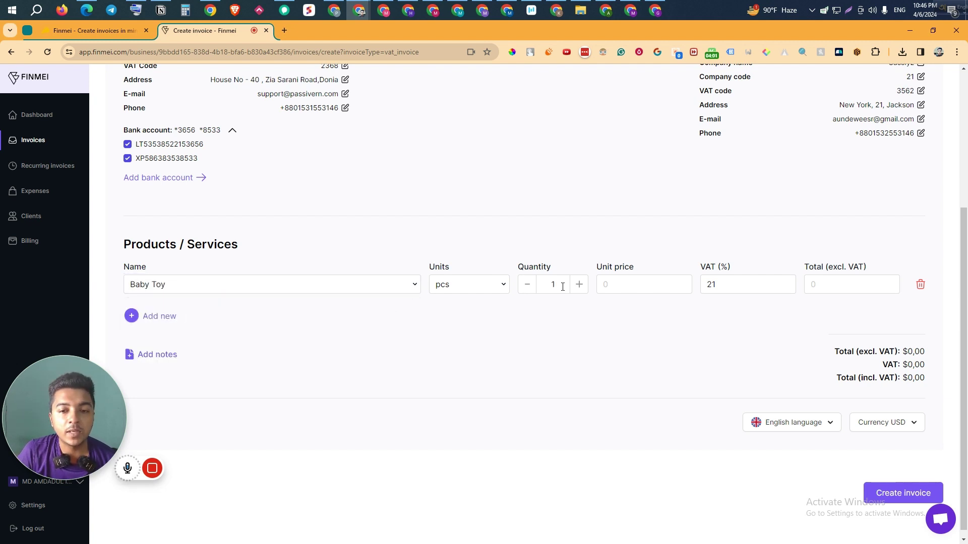
left_click(485, 285)
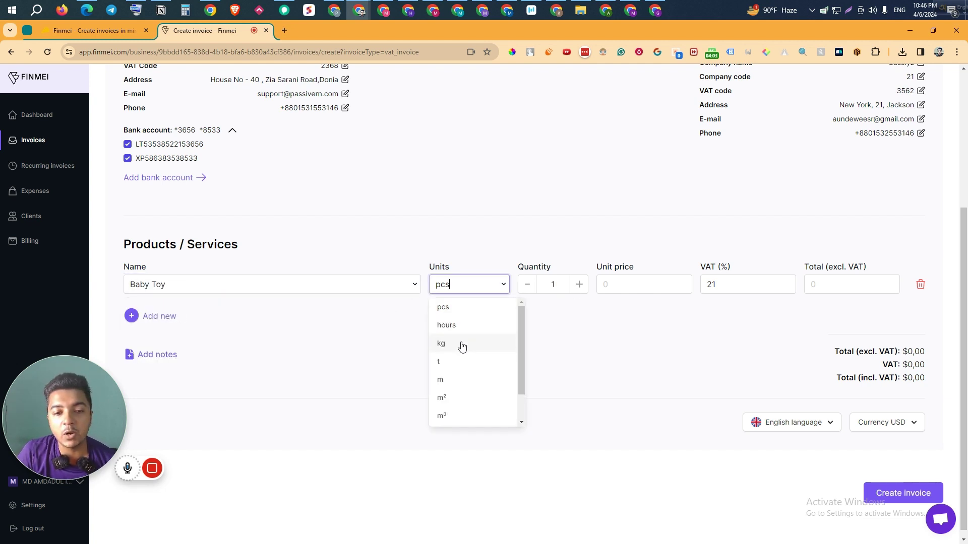
scroll(457, 372, "down", 1)
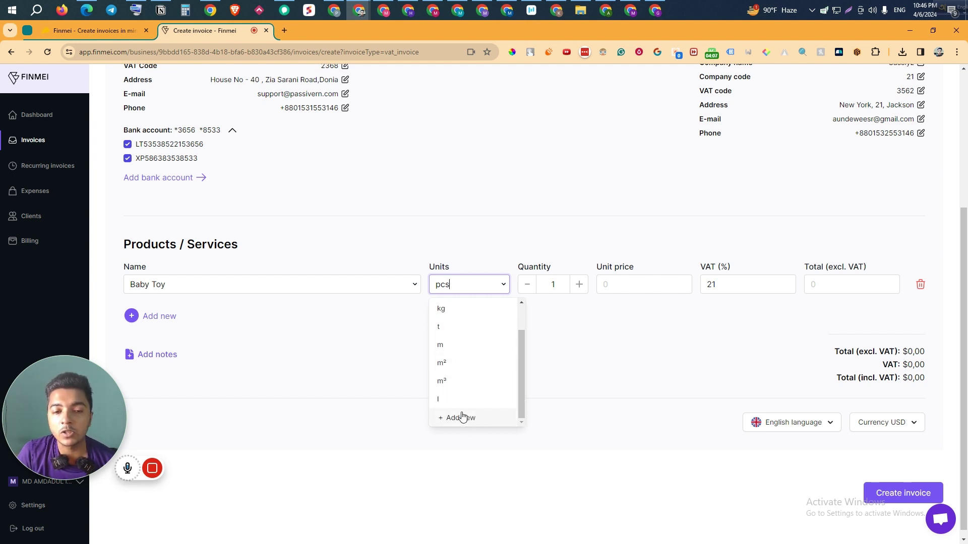
double_click(548, 284)
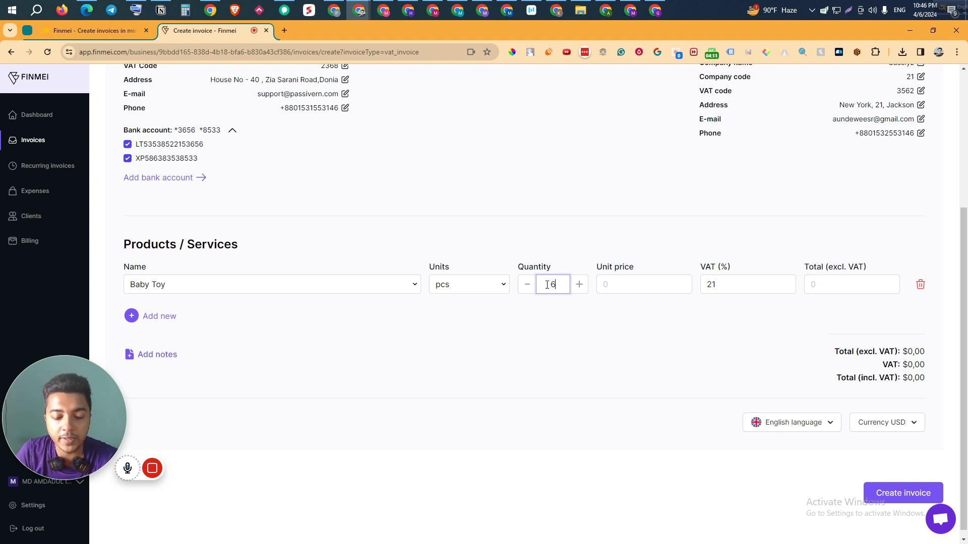
type("3512")
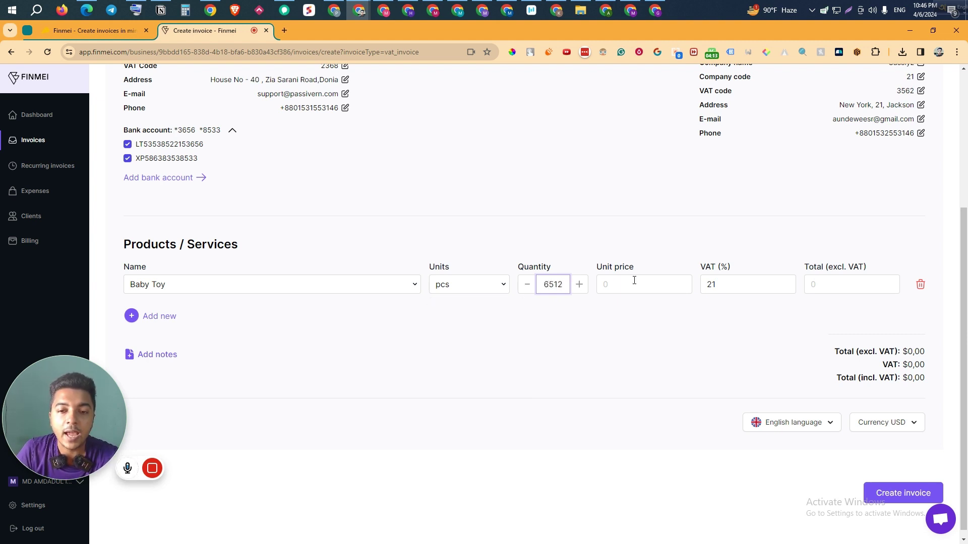
left_click(630, 281)
type("53")
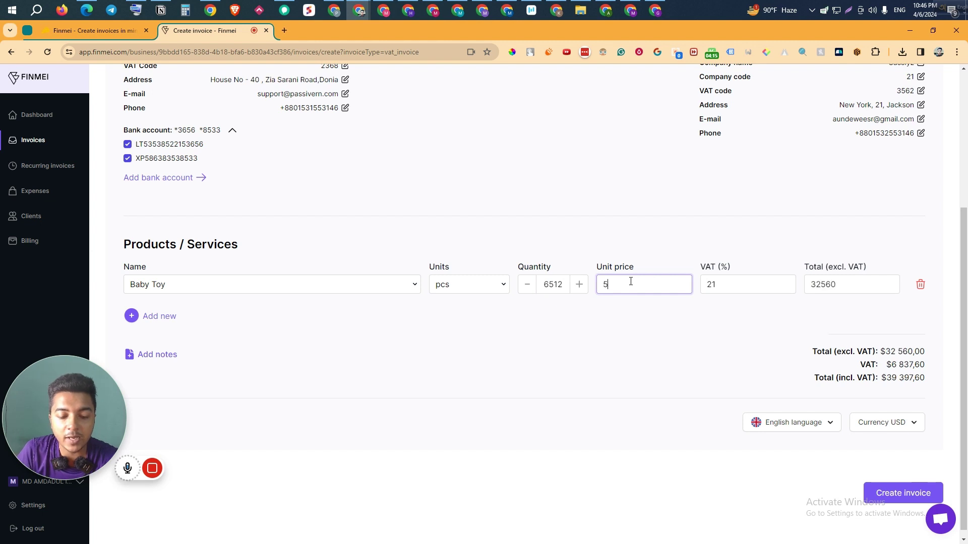
Step: Change Baby Toy's VAT from 21% to 15%, giving a 345136 line total, and add a new line
left_click(713, 282)
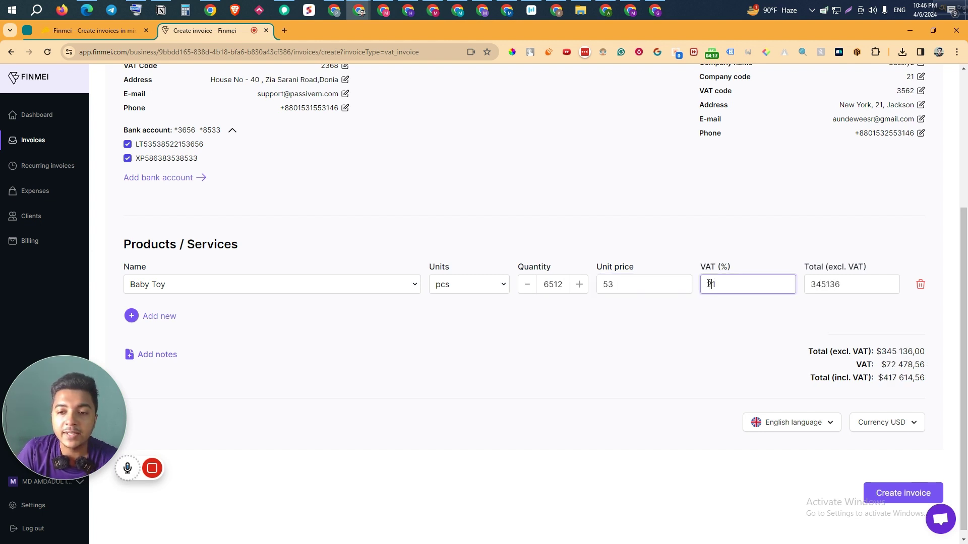
double_click(712, 283)
type("15")
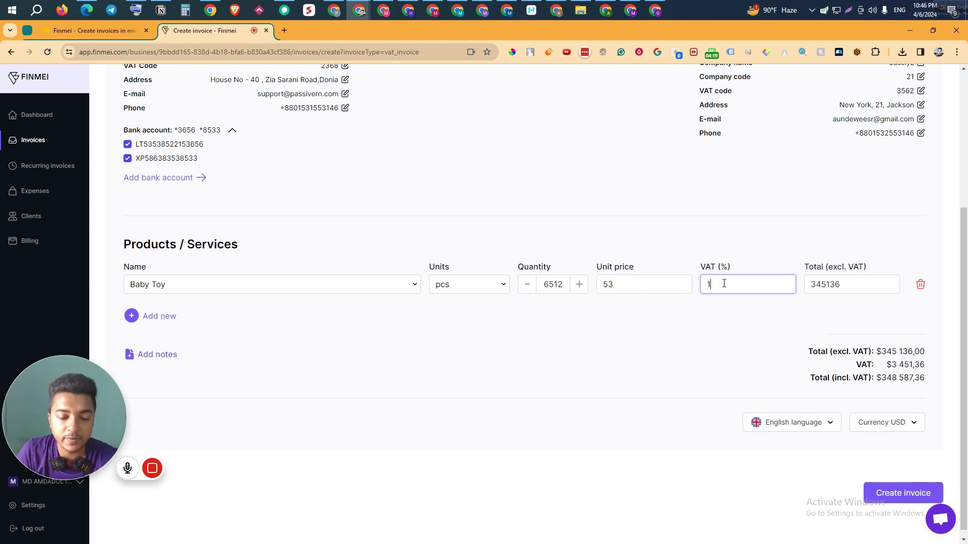
left_click(798, 271)
left_click_drag(866, 283, 818, 284)
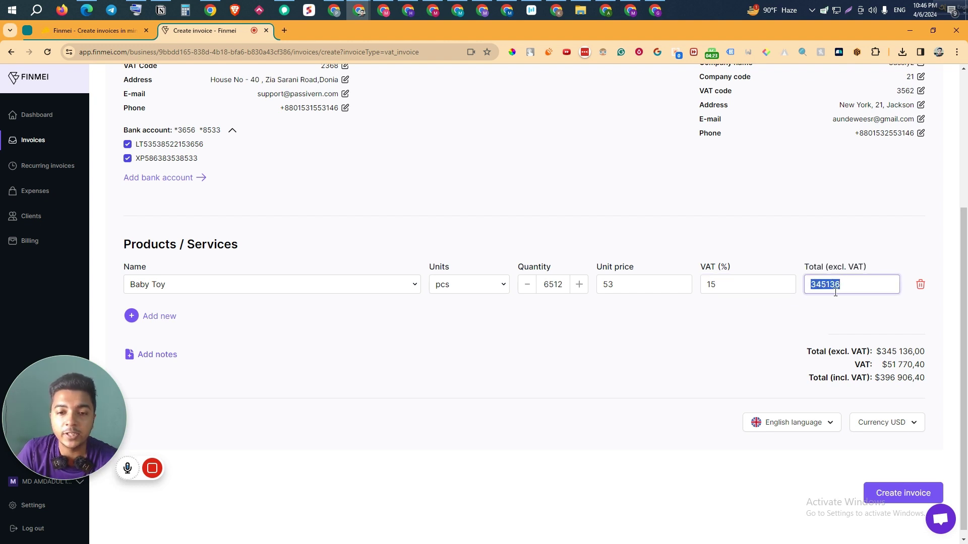
left_click(149, 321)
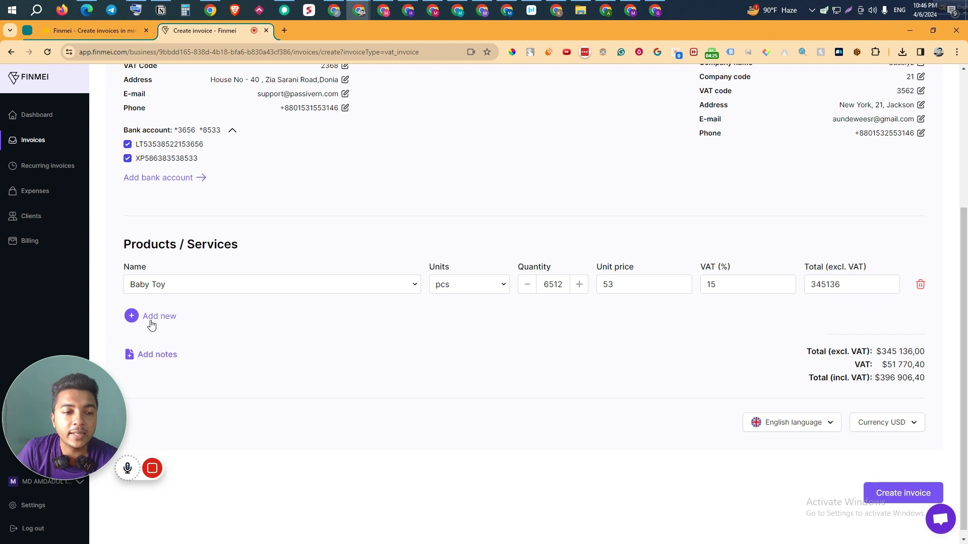
left_click(169, 318)
Step: Add a Kitchen Hood line of 8632 pcs at 55 with 21% VAT, then start a third line
scroll(189, 351, "down", 1)
left_click(180, 277)
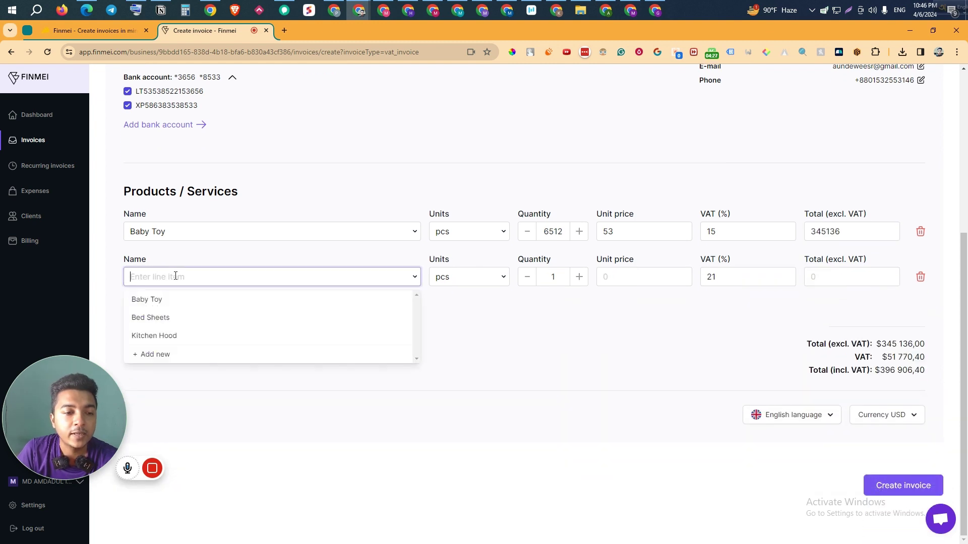
left_click(169, 336)
left_click(560, 275)
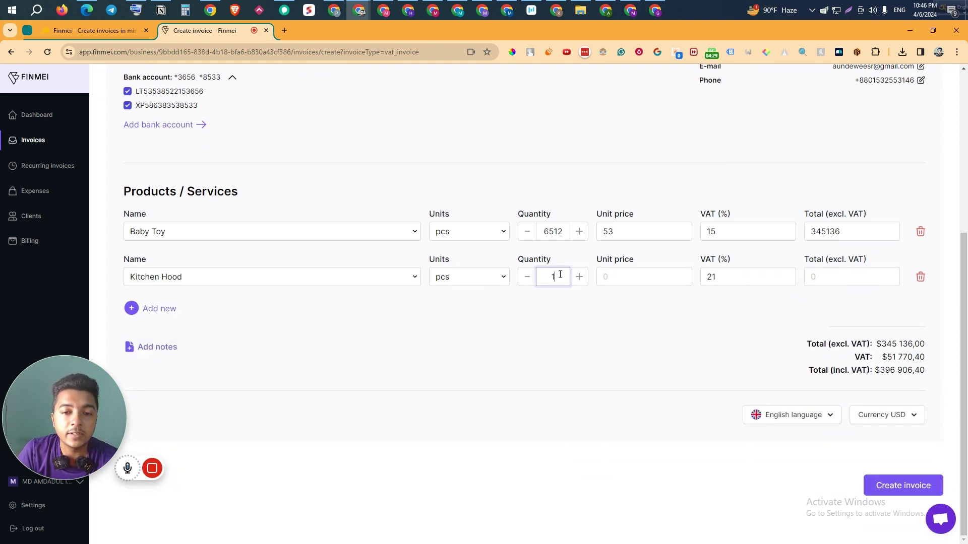
type("86")
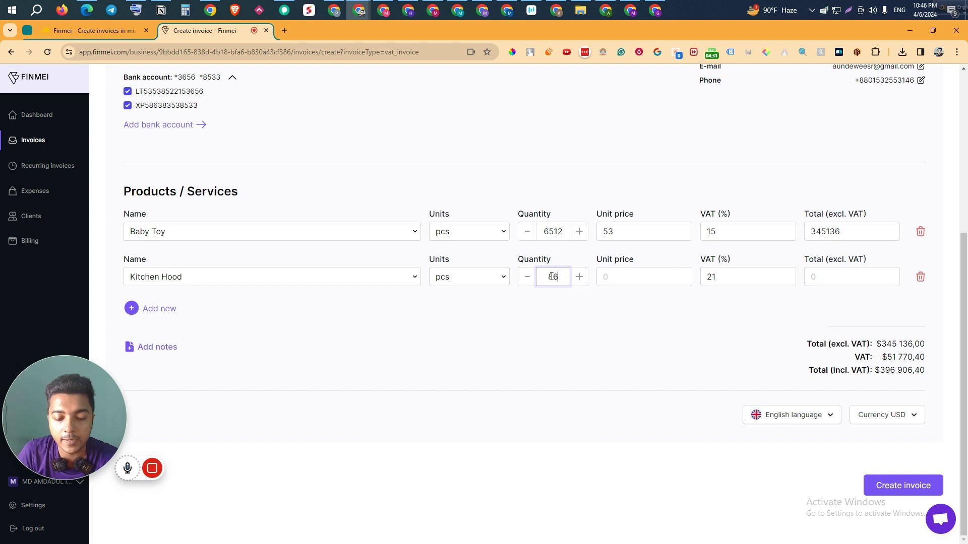
type("32")
left_click(651, 281)
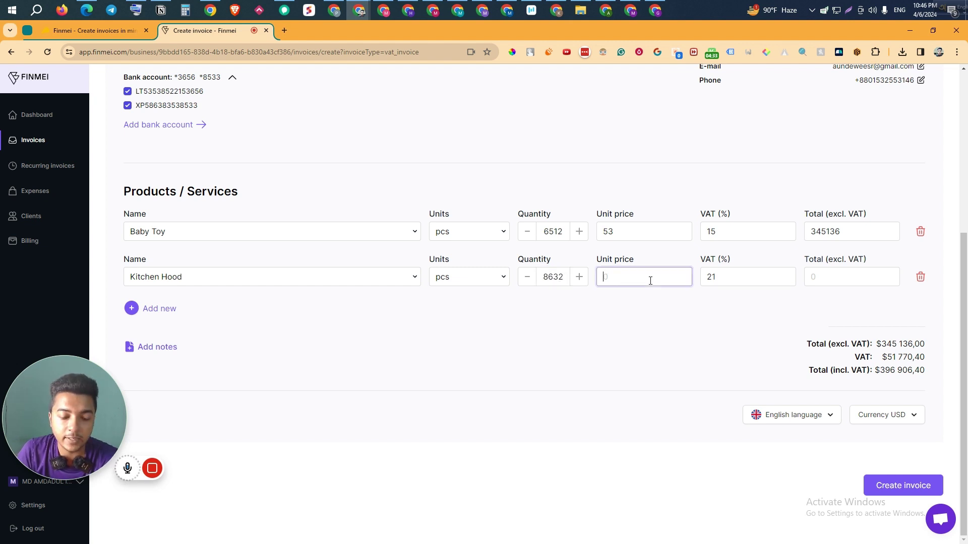
type("55")
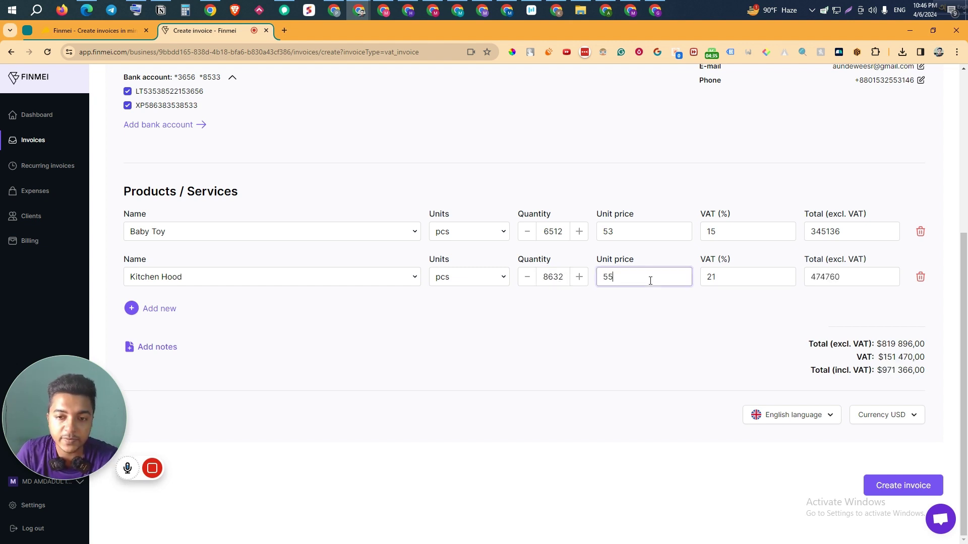
left_click(749, 282)
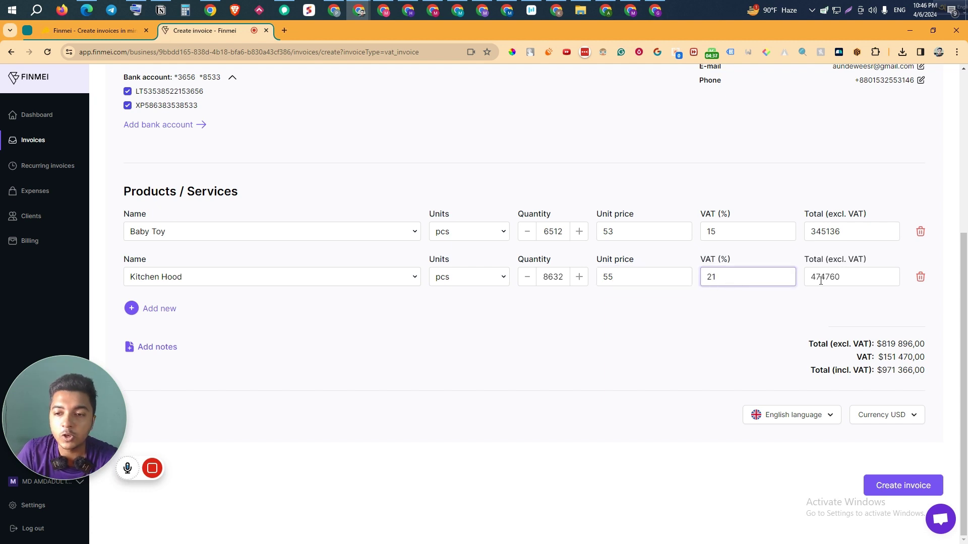
left_click(849, 277)
left_click_drag(849, 277, 803, 276)
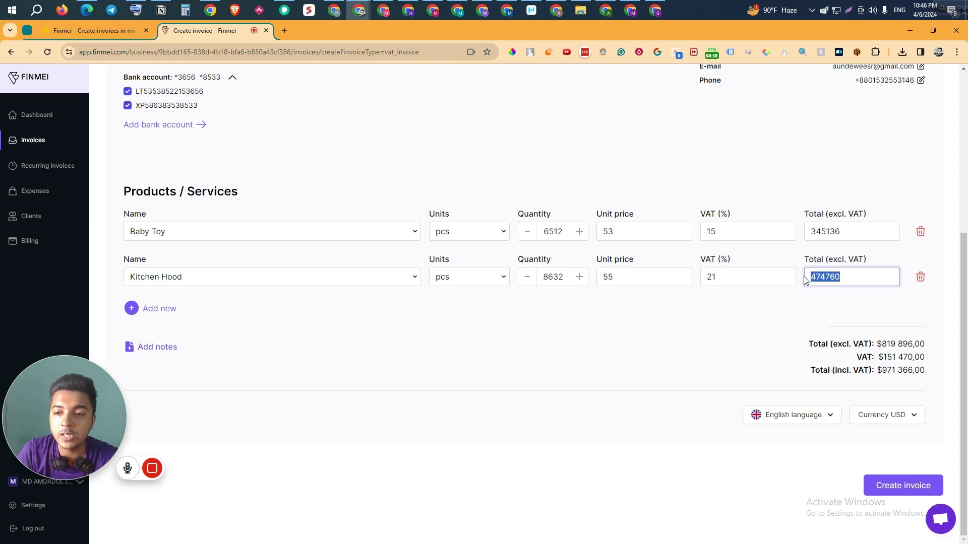
left_click(165, 310)
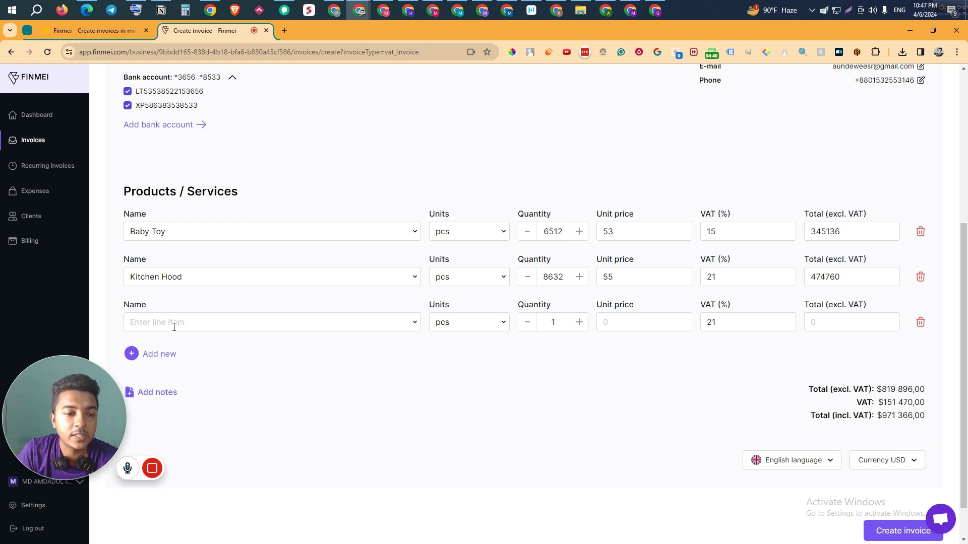
Step: Create 'Finmey Soft' as a new saved item and select it for the third line
left_click(174, 327)
scroll(161, 348, "down", 1)
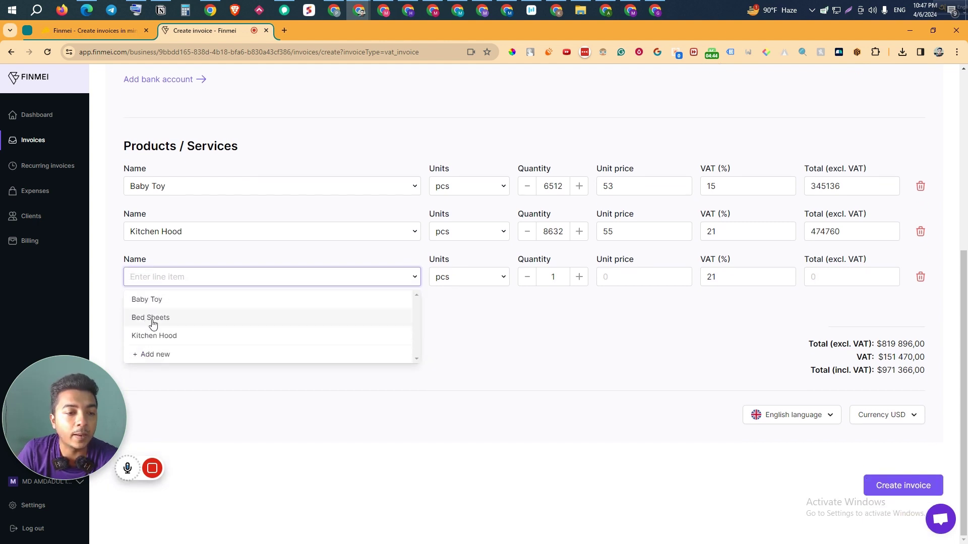
left_click(157, 355)
left_click(168, 278)
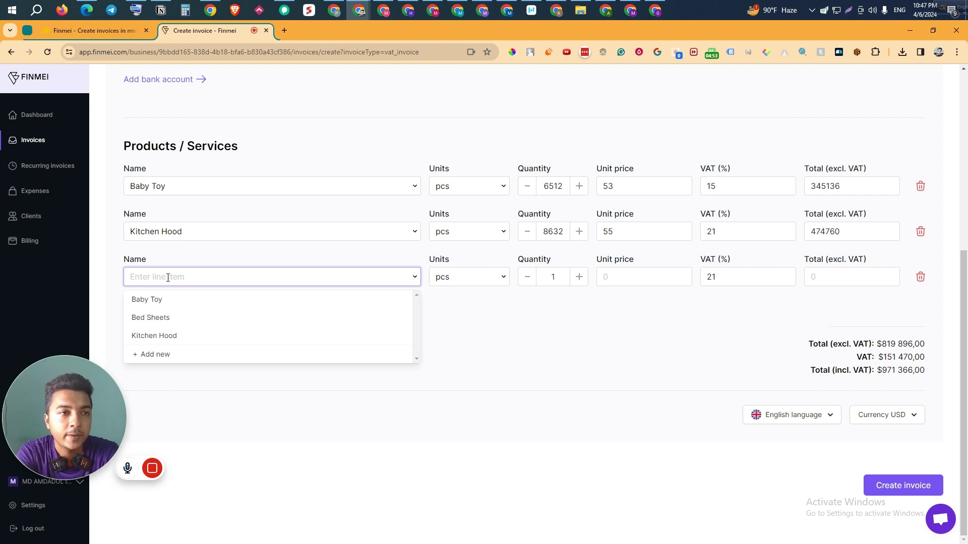
type("Finmey")
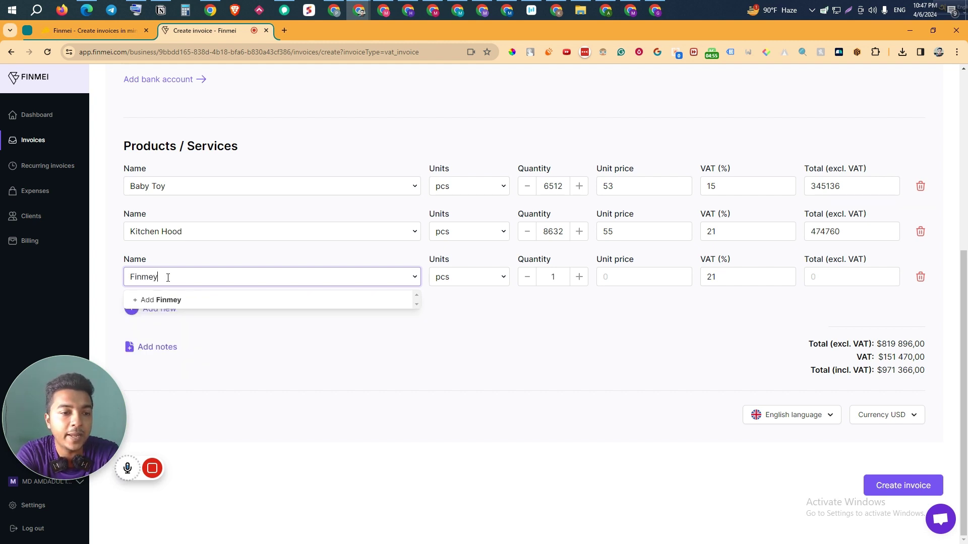
type(" Soft")
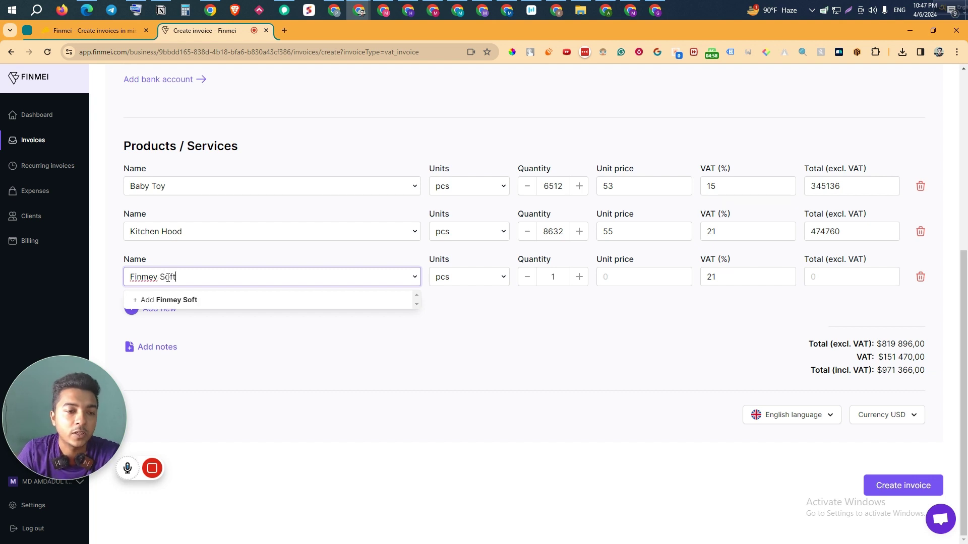
left_click(185, 300)
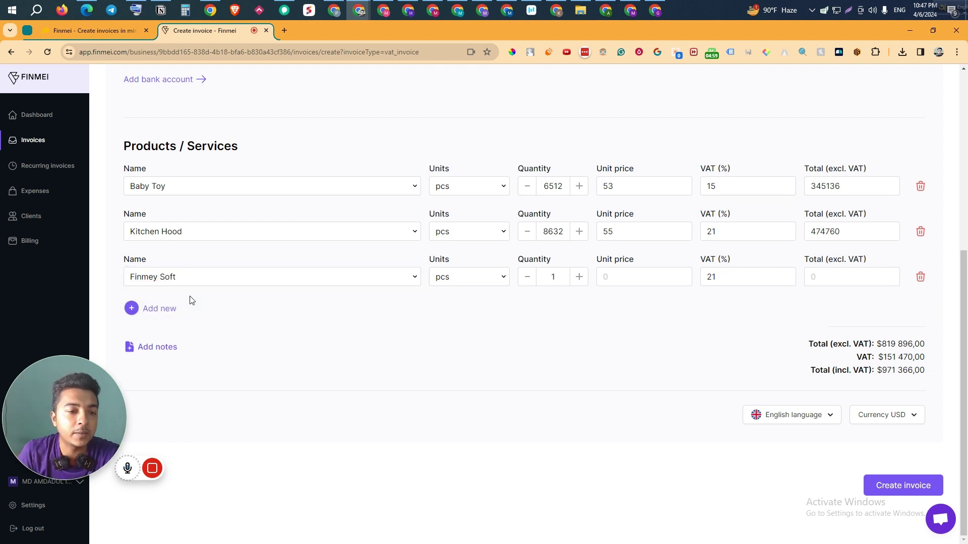
left_click(198, 276)
left_click(186, 299)
triple_click(277, 272)
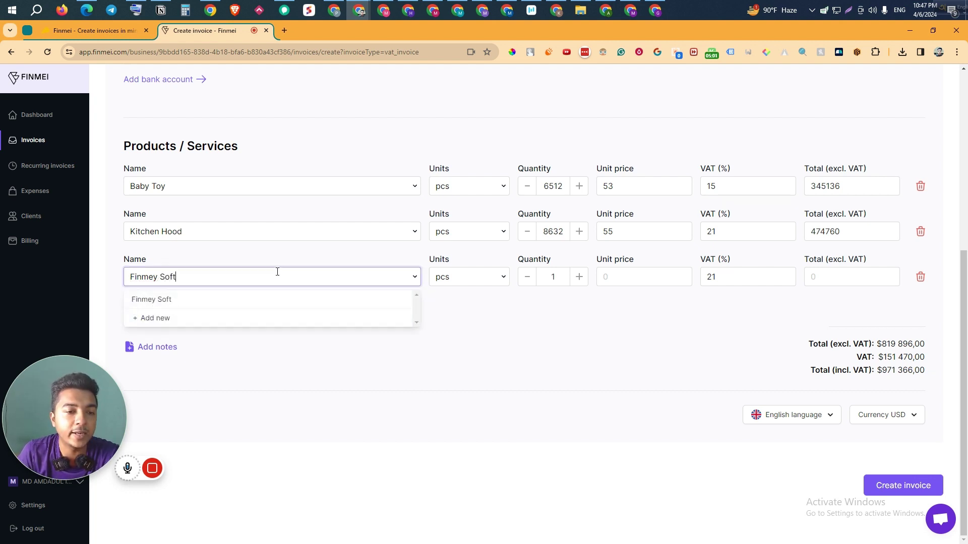
key("BackSpace")
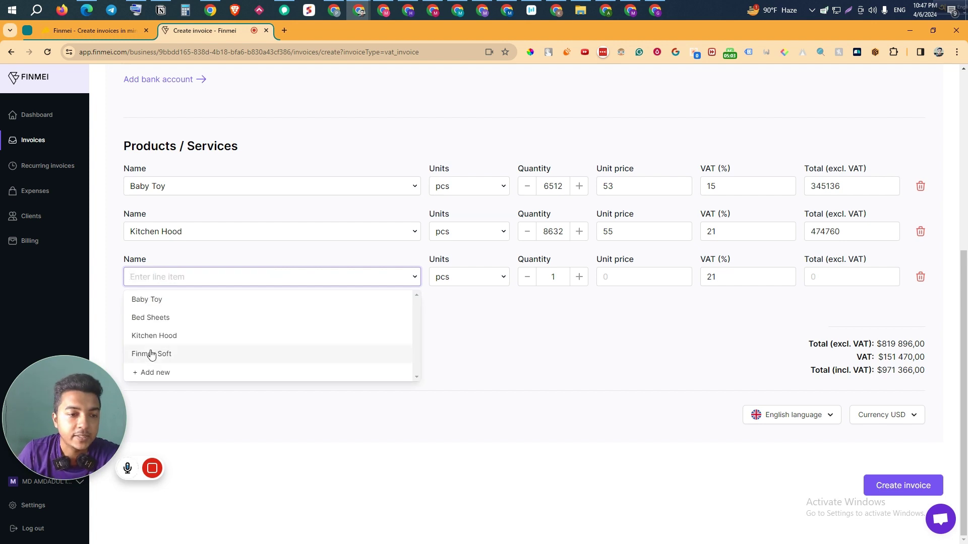
left_click(193, 355)
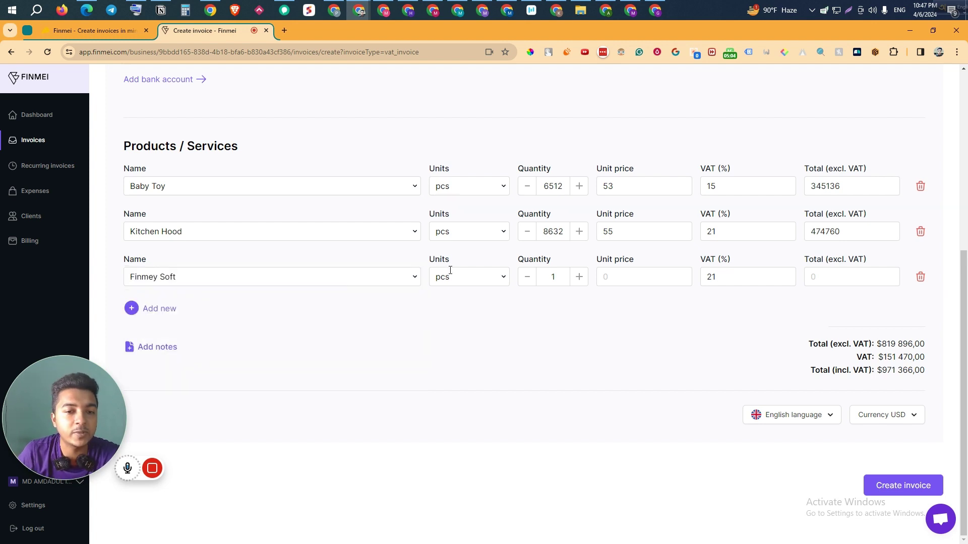
Step: Set Finmey Soft's quantity to 8532 and unit price to 39, copied from AppSumo
double_click(549, 278)
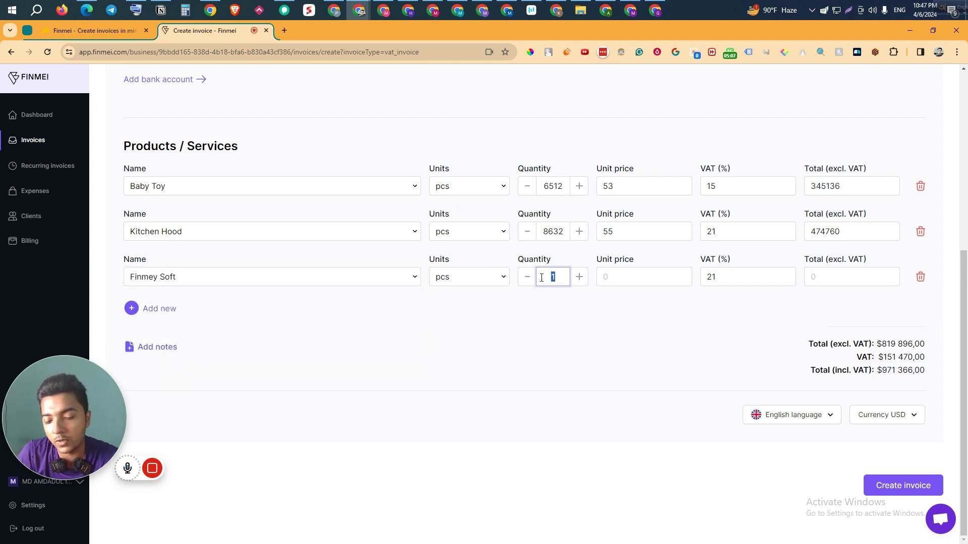
type("853")
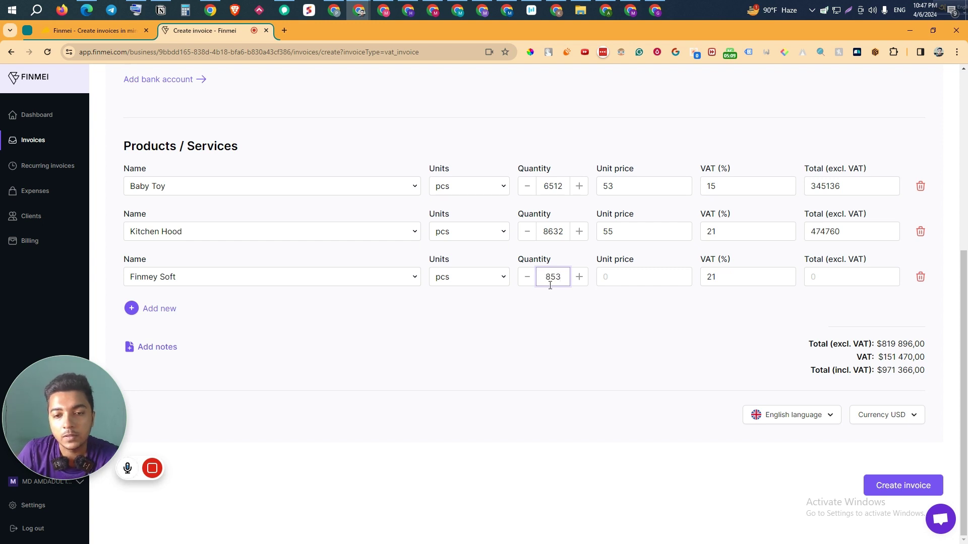
type("2")
left_click(653, 274)
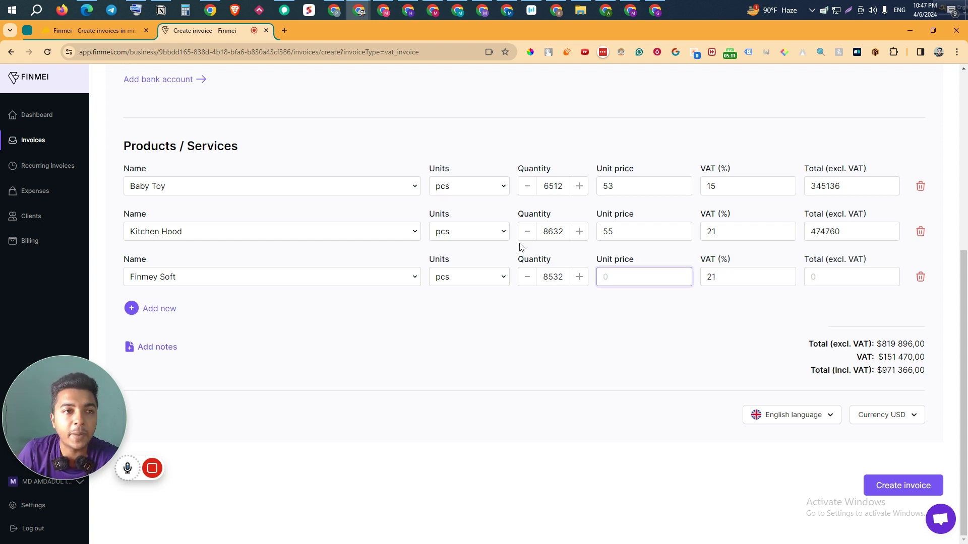
left_click(98, 30)
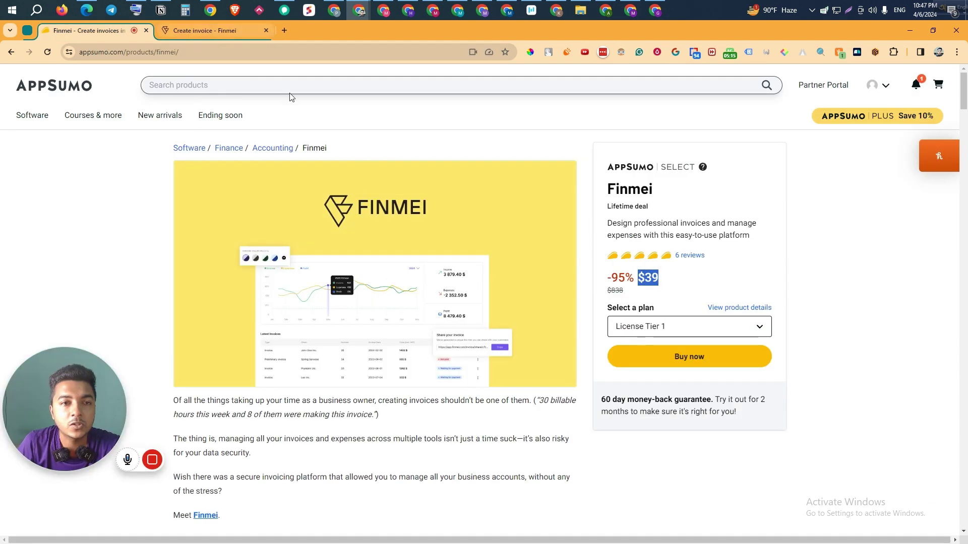
left_click(668, 279)
left_click_drag(669, 279, 646, 278)
key("ctrl+c")
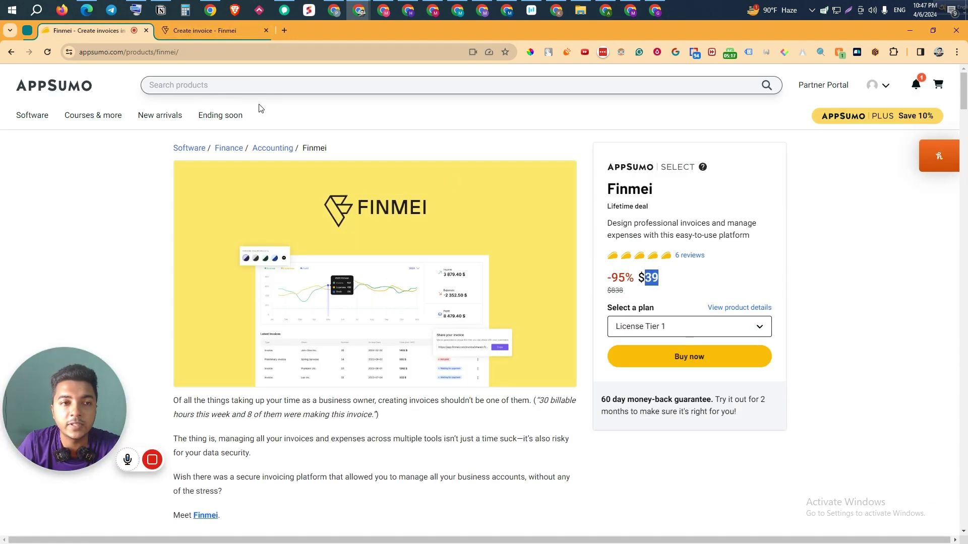
left_click(181, 33)
key("ctrl+v")
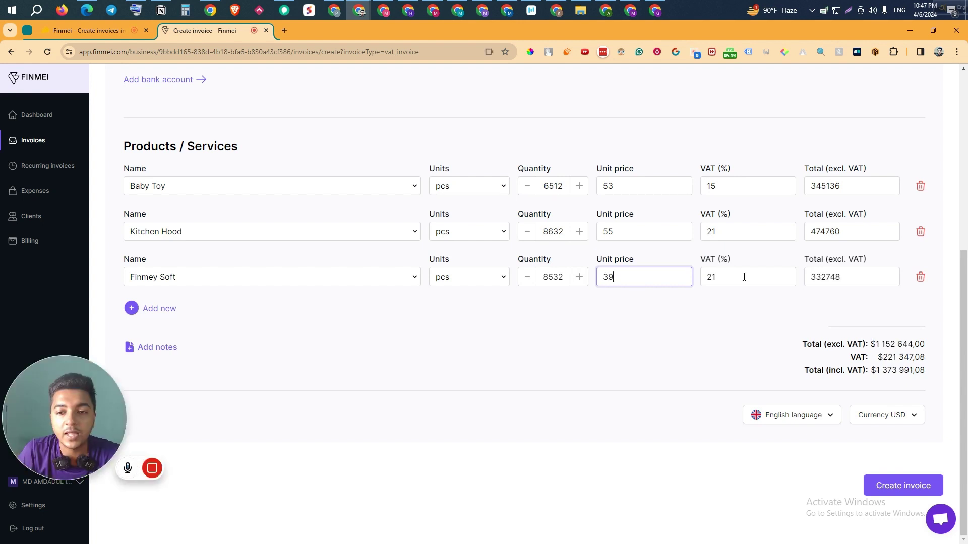
left_click_drag(840, 276, 804, 288)
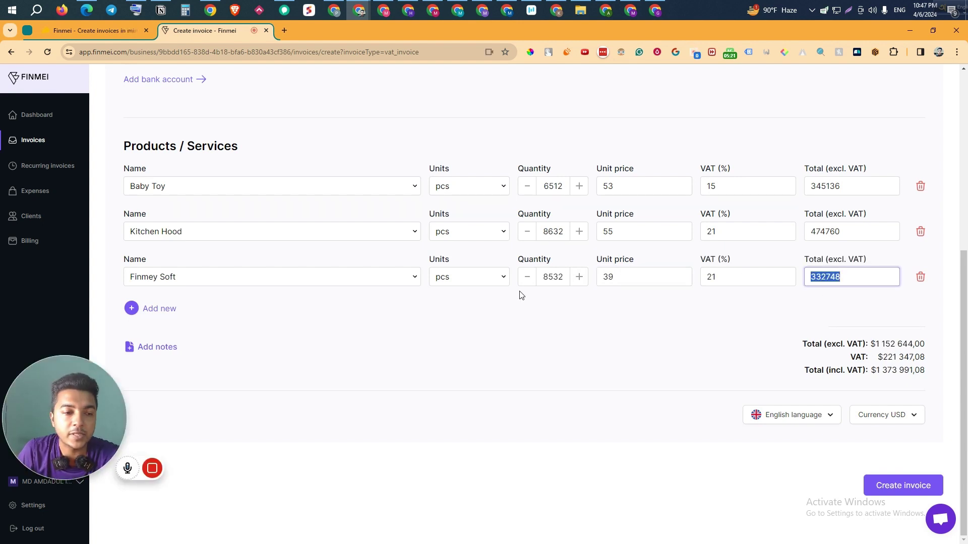
Step: Add the note 'Will be delivered after the complete payments.' to the invoice
left_click(145, 349)
scroll(186, 356, "down", 1)
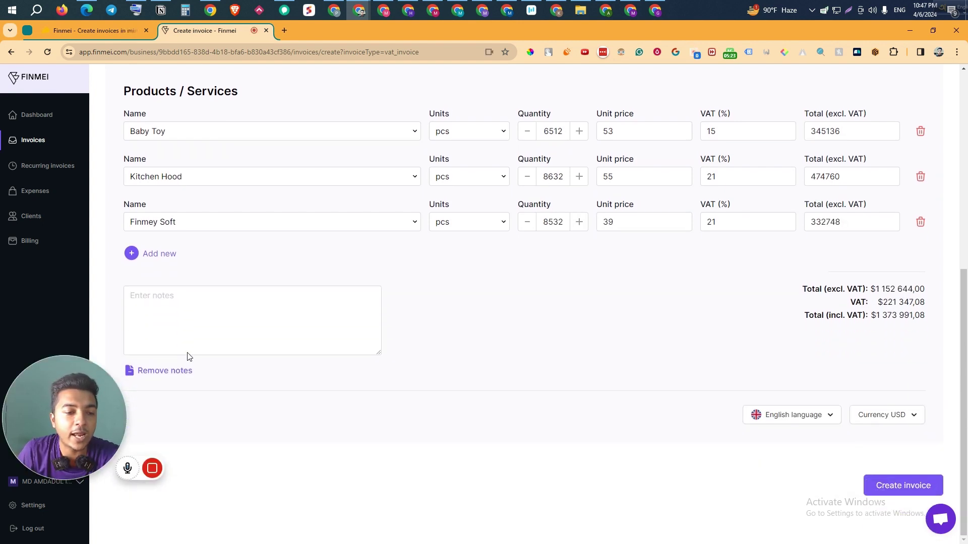
left_click(188, 319)
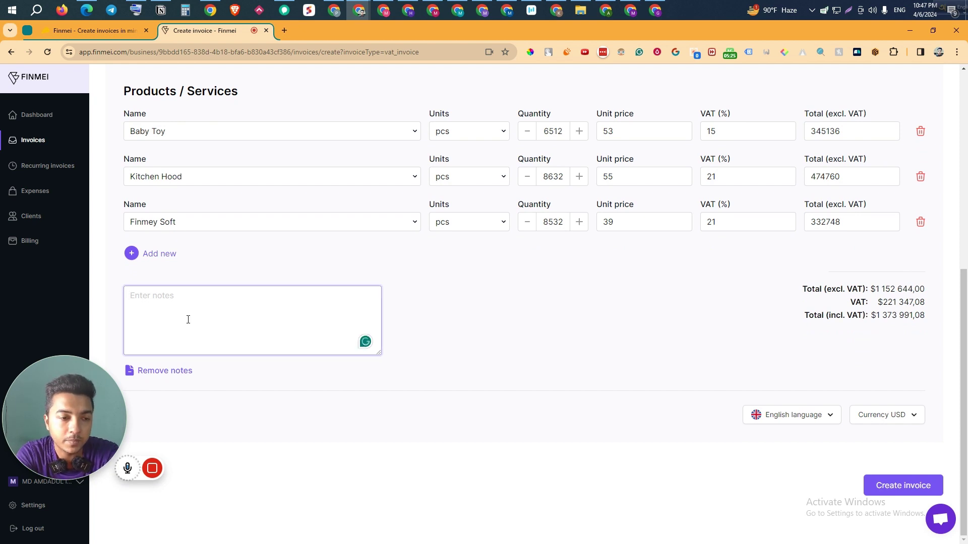
type("D")
key("BackSpace")
type("W")
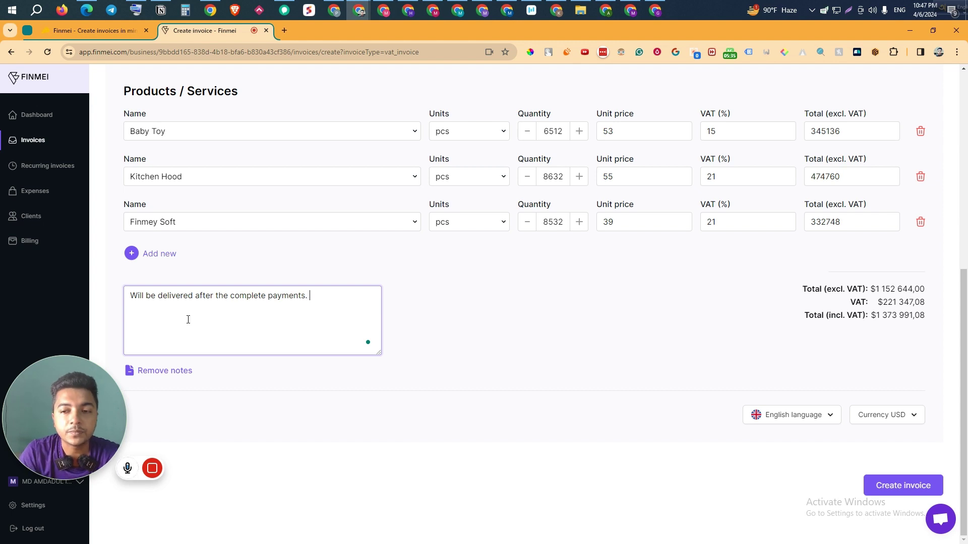
left_click(911, 433)
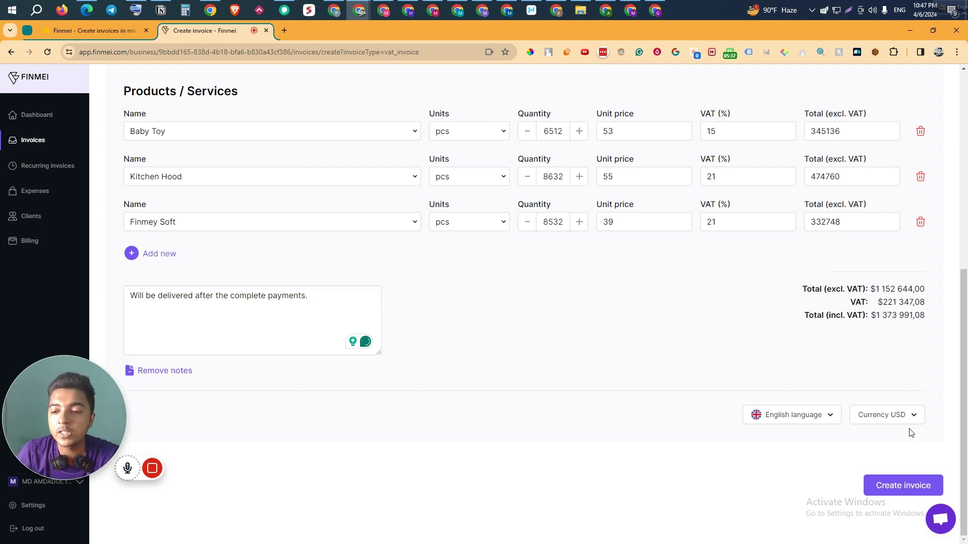
Step: Keep currency and English language, set the due date to 2024-04-19, and create the invoice
left_click(907, 423)
left_click(799, 417)
left_click(796, 419)
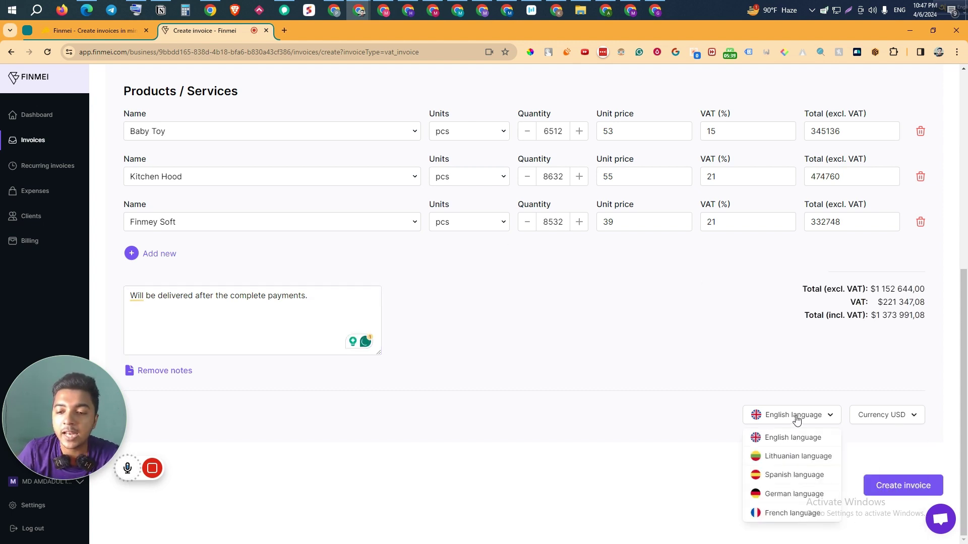
left_click(797, 419)
scroll(639, 447, "up", 7)
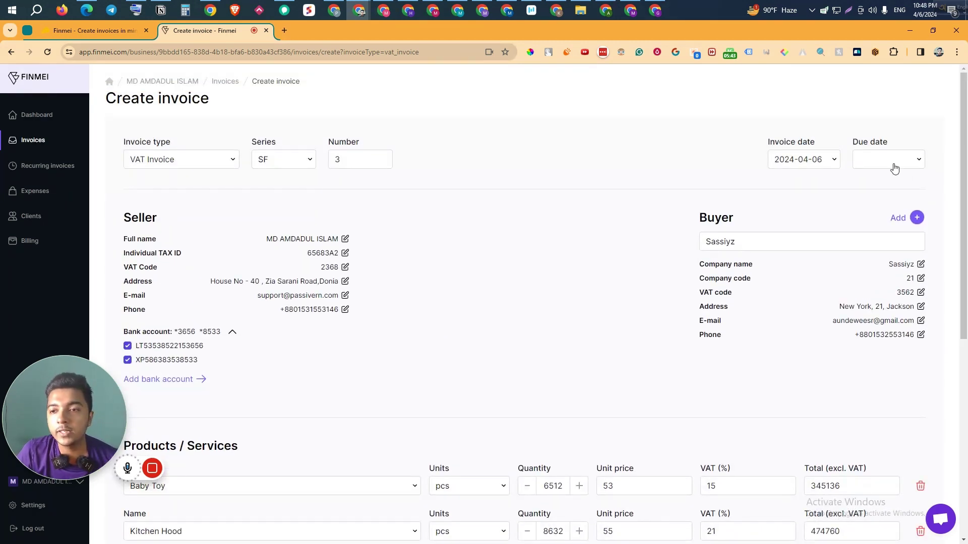
left_click(894, 165)
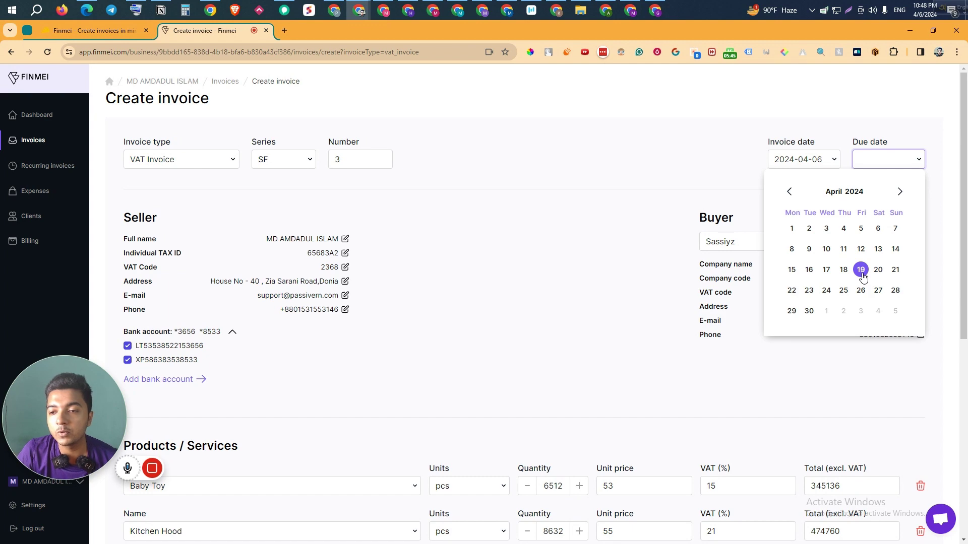
left_click(861, 270)
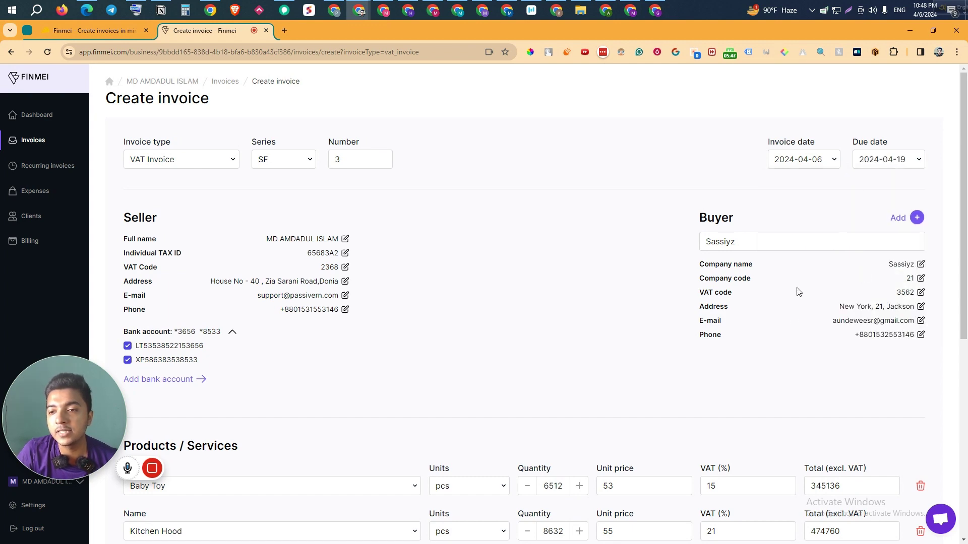
scroll(798, 292, "down", 5)
scroll(860, 495, "down", 2)
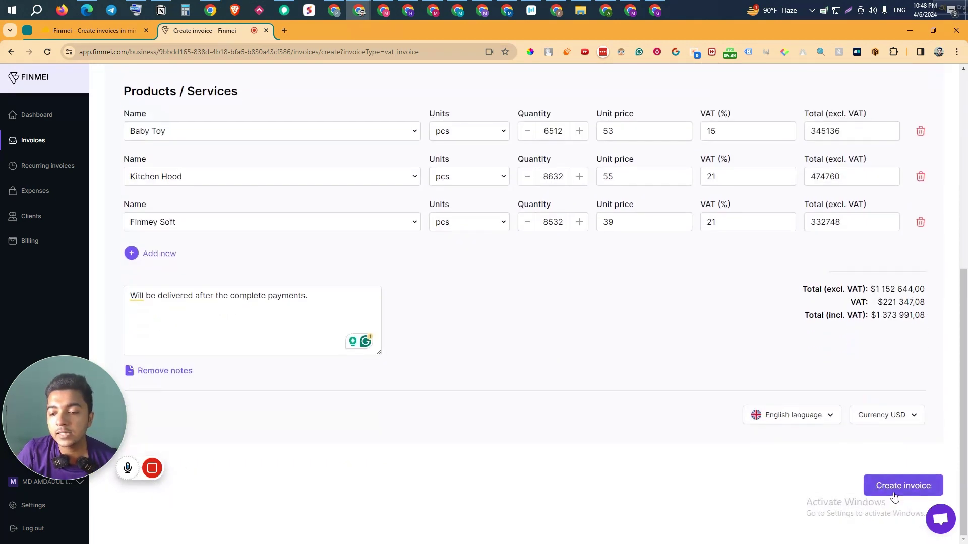
left_click(892, 491)
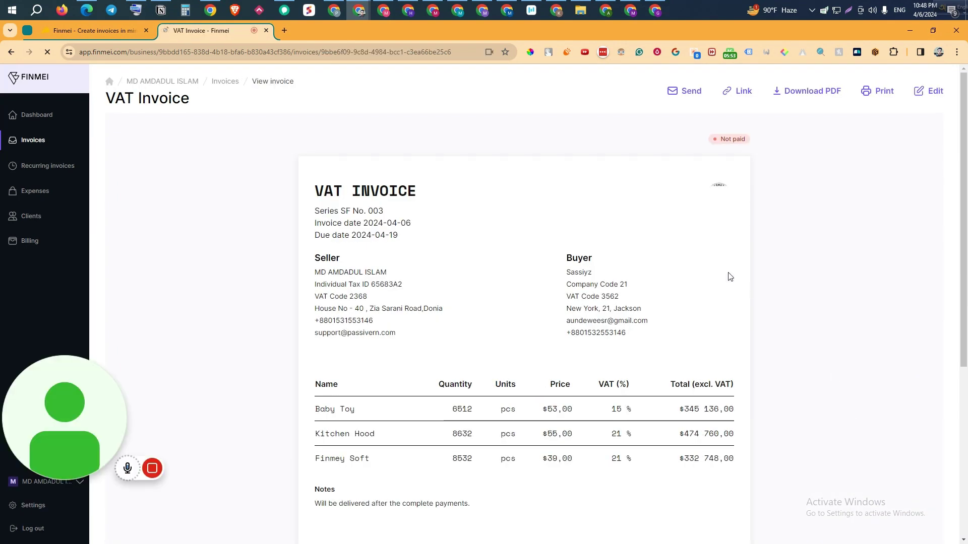
Step: Highlight the Additional information heading, seller line and both bank account lines on invoice SF003
mouse_move(725, 194)
left_mouse_down()
mouse_move(740, 220)
mouse_move(731, 197)
left_mouse_up()
left_click_drag(325, 190, 443, 383)
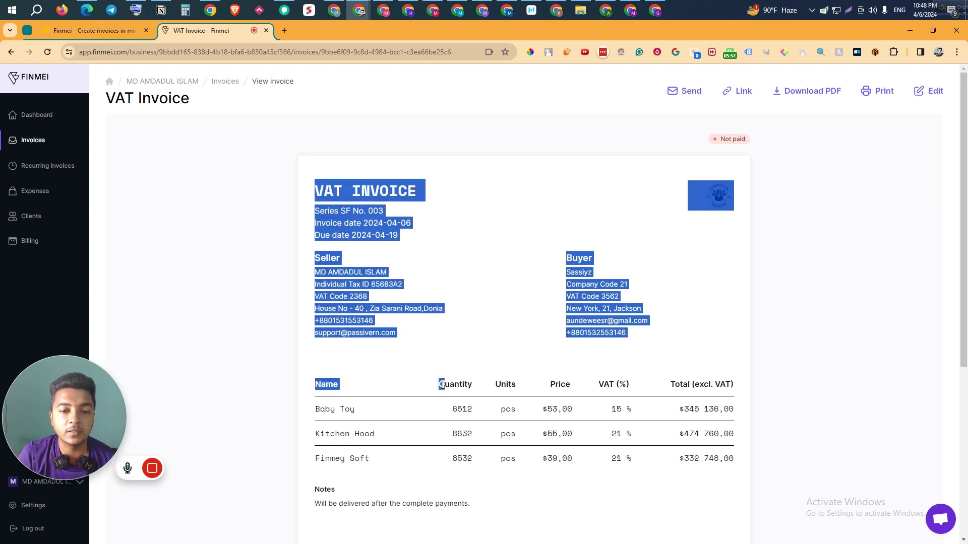
left_click(335, 339)
scroll(241, 317, "down", 2)
scroll(241, 317, "down", 4)
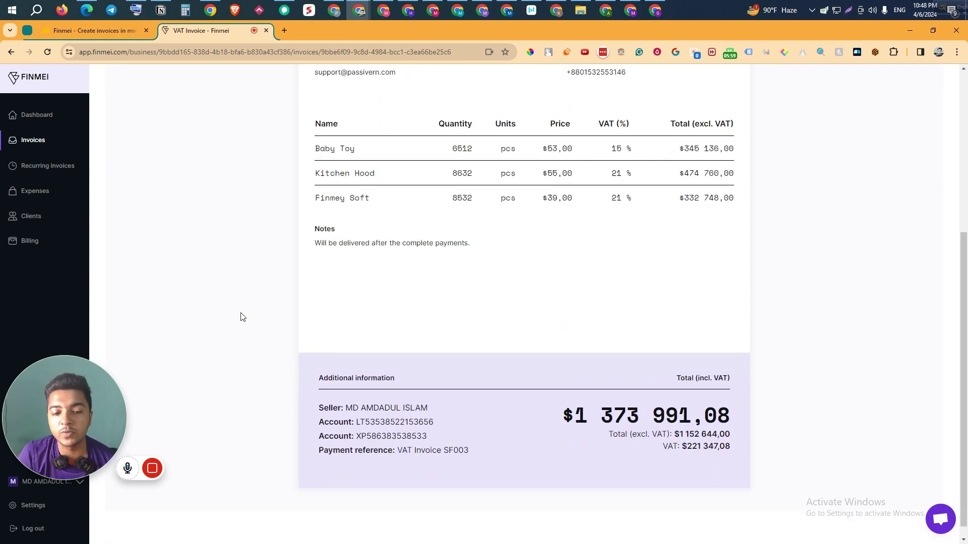
left_click_drag(320, 364, 405, 372)
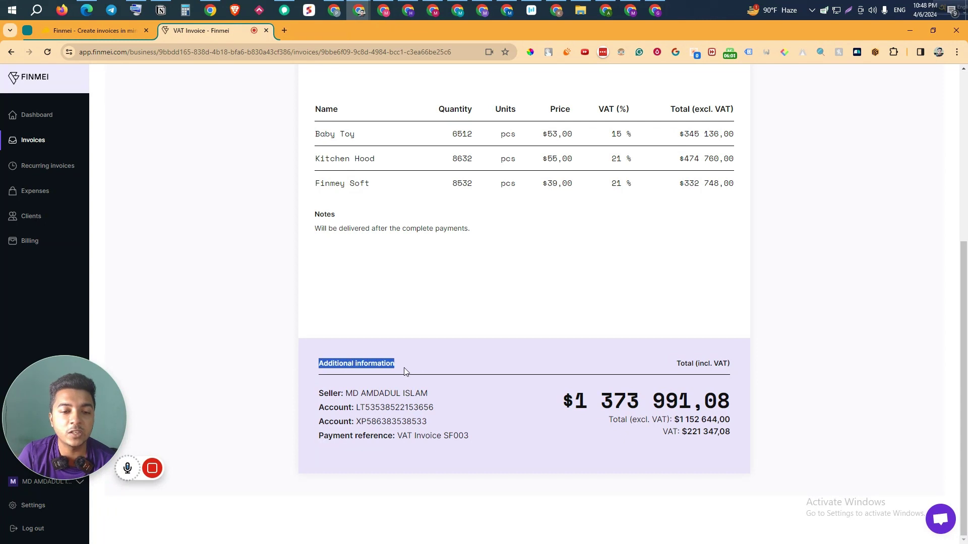
left_click_drag(317, 394, 455, 395)
left_click_drag(321, 407, 443, 408)
left_click_drag(324, 421, 482, 429)
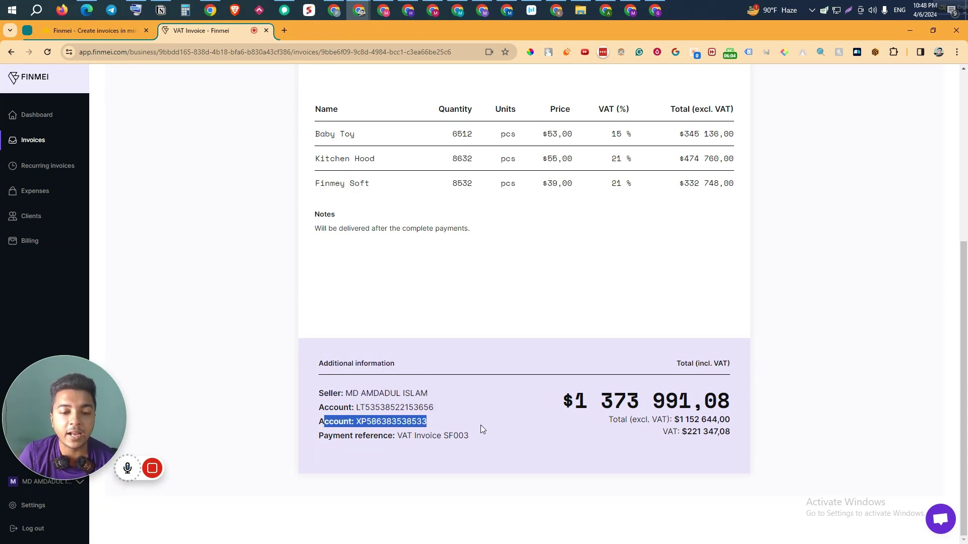
triple_click(416, 420)
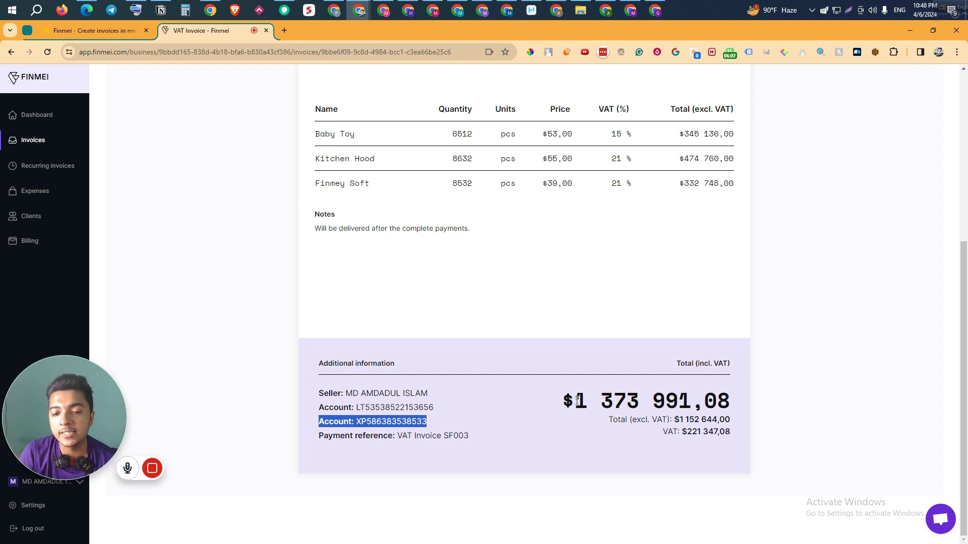
Step: Highlight the grand total 1 373 991,08, the total excluding VAT and the VAT amount
left_click_drag(578, 401, 757, 401)
left_click_drag(627, 420, 744, 422)
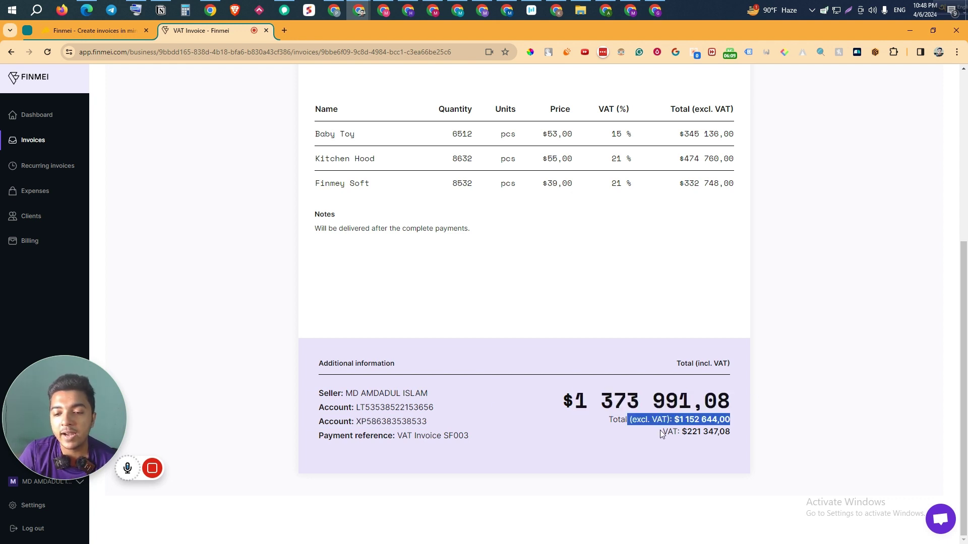
left_click_drag(662, 433, 740, 434)
scroll(739, 431, "up", 5)
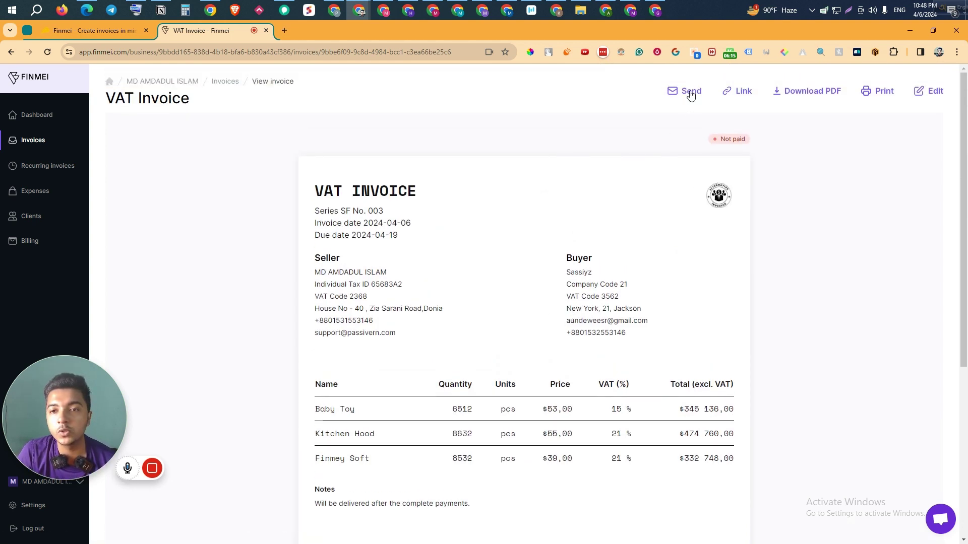
Step: E-mail invoice SF003 to the buyer's prefilled address and dismiss the sent confirmation
left_click(690, 91)
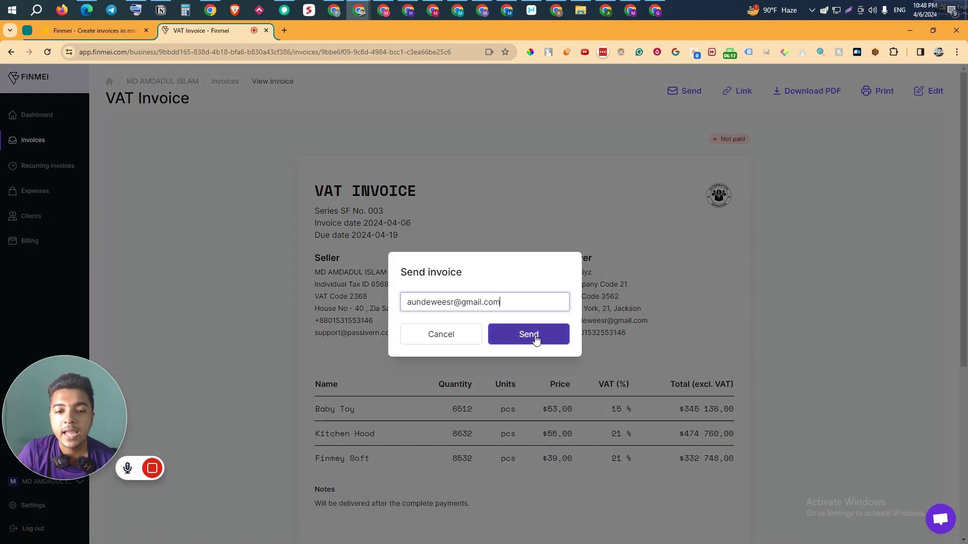
left_click(531, 335)
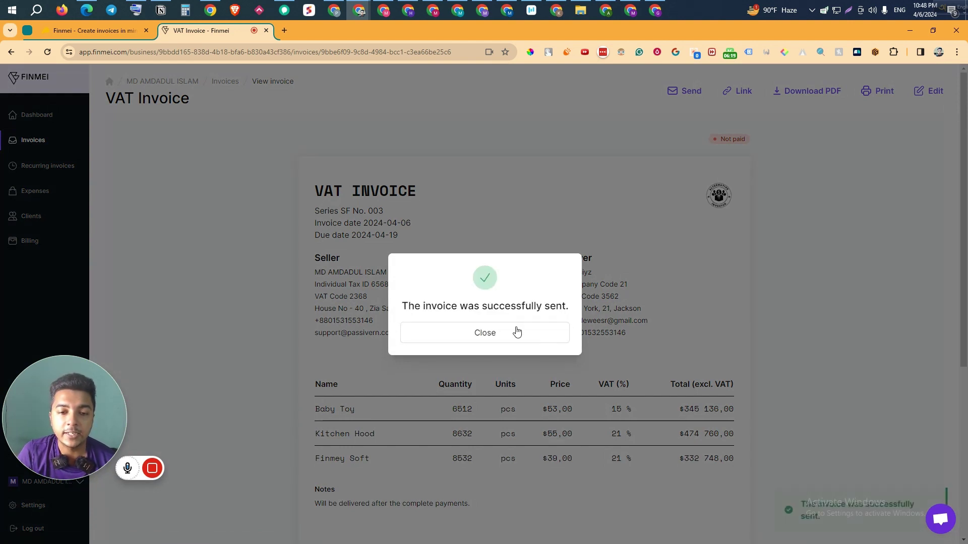
left_click(517, 335)
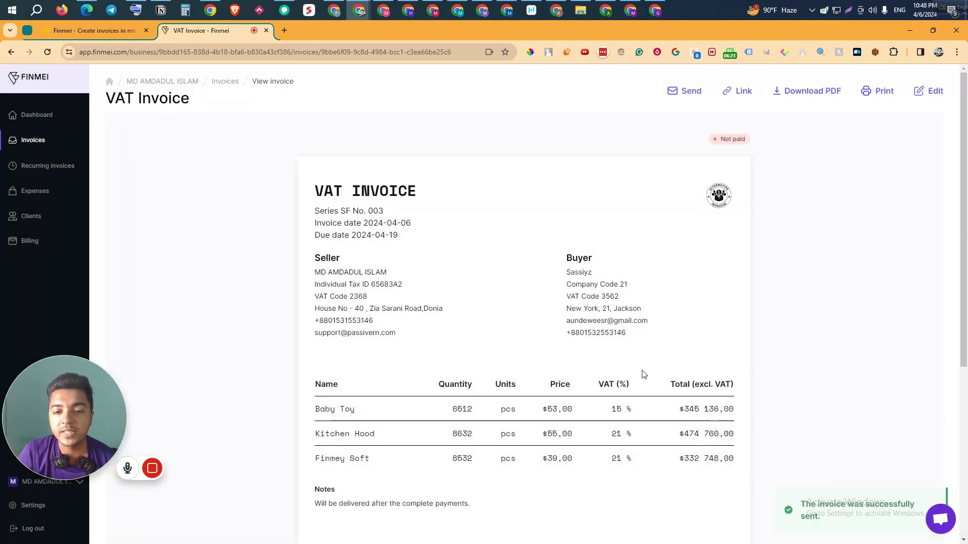
mouse_move(212, 471)
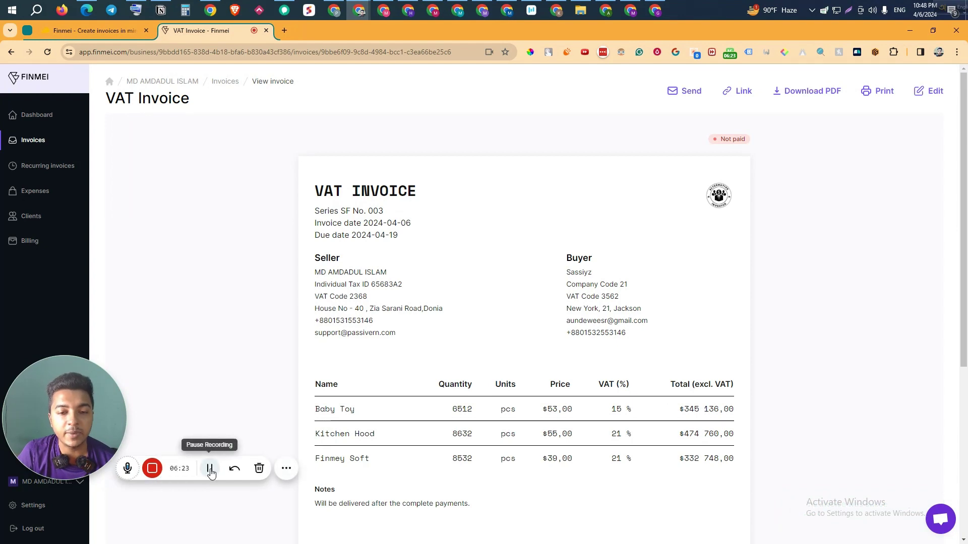
left_click(598, 15)
Step: Open Finmei's VAT invoice e-mail in Gmail and view the linked shared invoice page
left_click(194, 308)
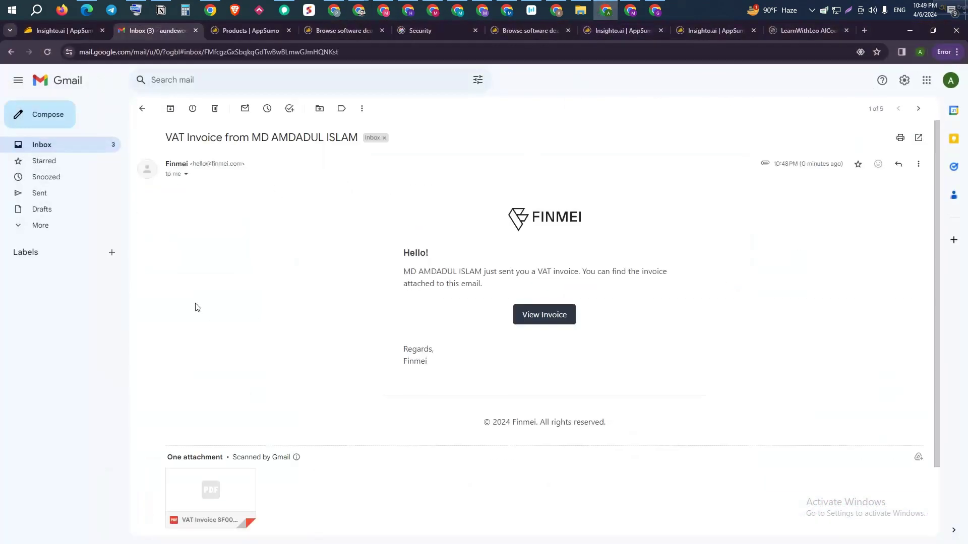
scroll(434, 280, "down", 2)
scroll(441, 282, "up", 2)
scroll(433, 353, "down", 2)
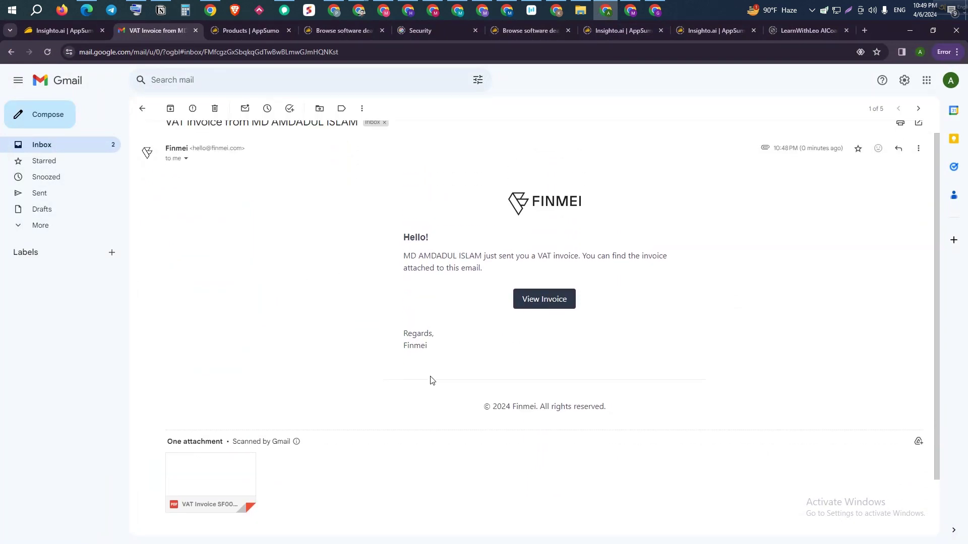
left_click(543, 243)
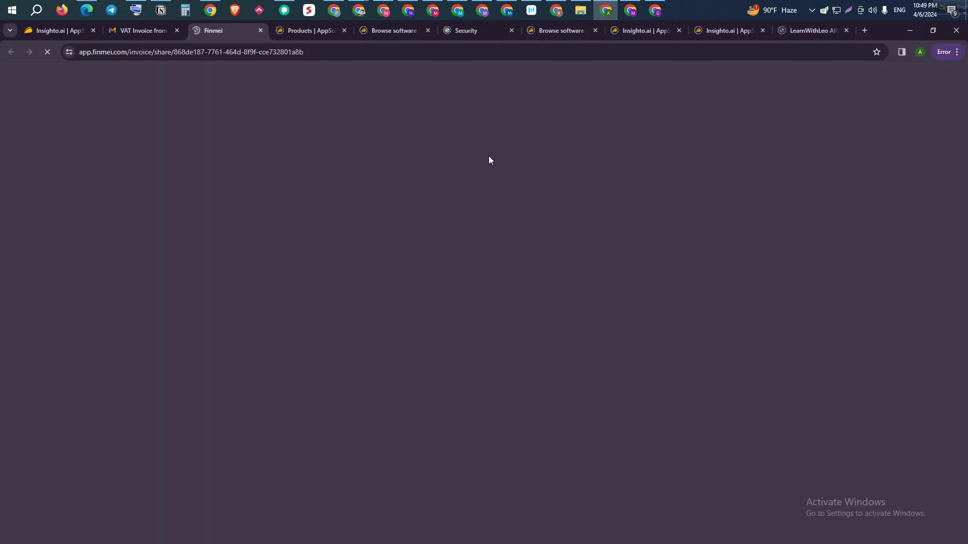
scroll(256, 172, "down", 3)
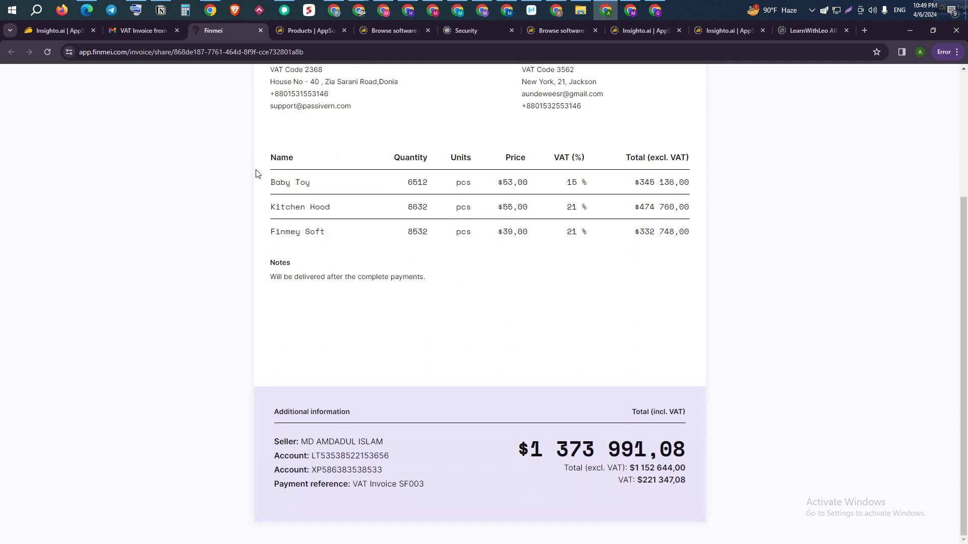
scroll(256, 173, "up", 3)
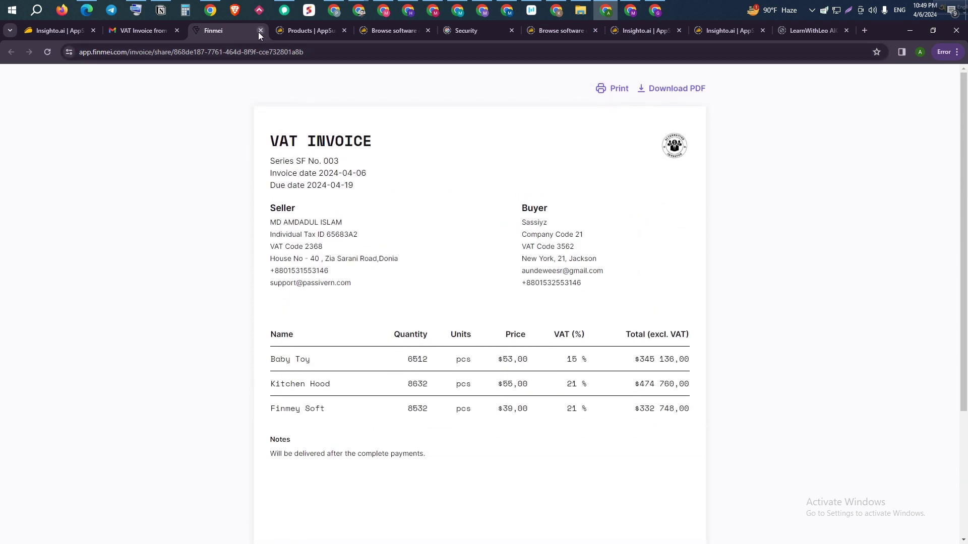
left_click(260, 31)
Step: Preview the VAT Invoice SF003.pdf attachment and return to Finmei
left_click(234, 412)
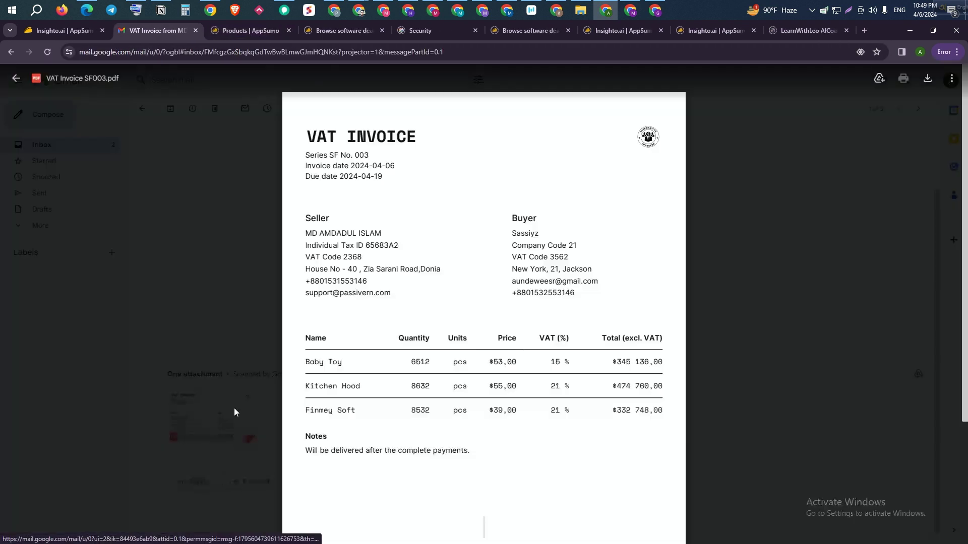
scroll(449, 281, "down", 3)
scroll(451, 297, "up", 3)
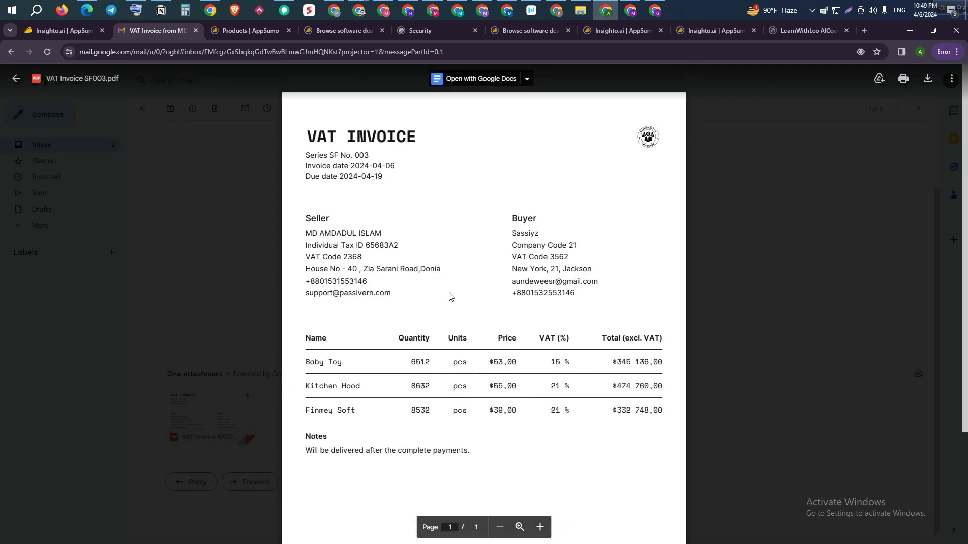
left_click(769, 226)
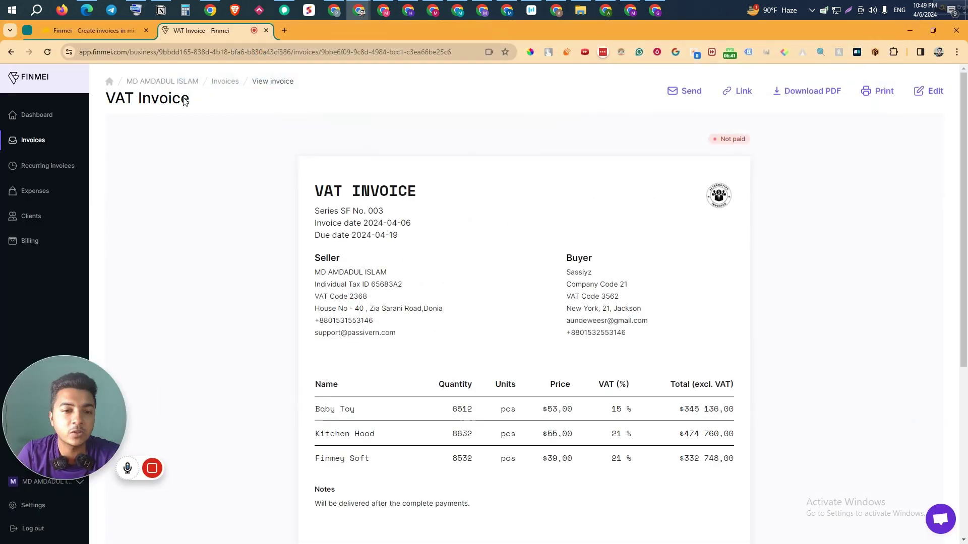
Step: Mark invoice SF002 as paid from the dashboard, then go to Recurring invoices
left_click(30, 117)
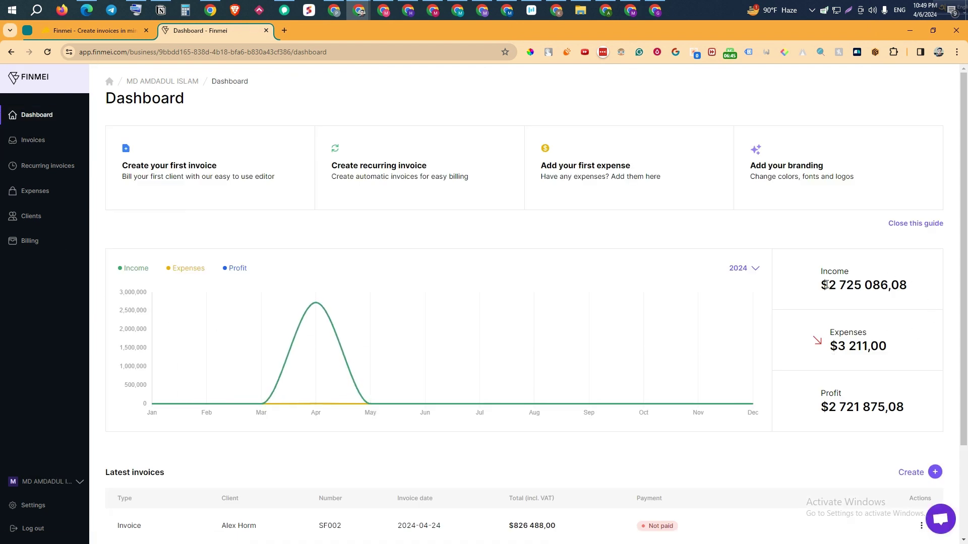
scroll(460, 423, "down", 2)
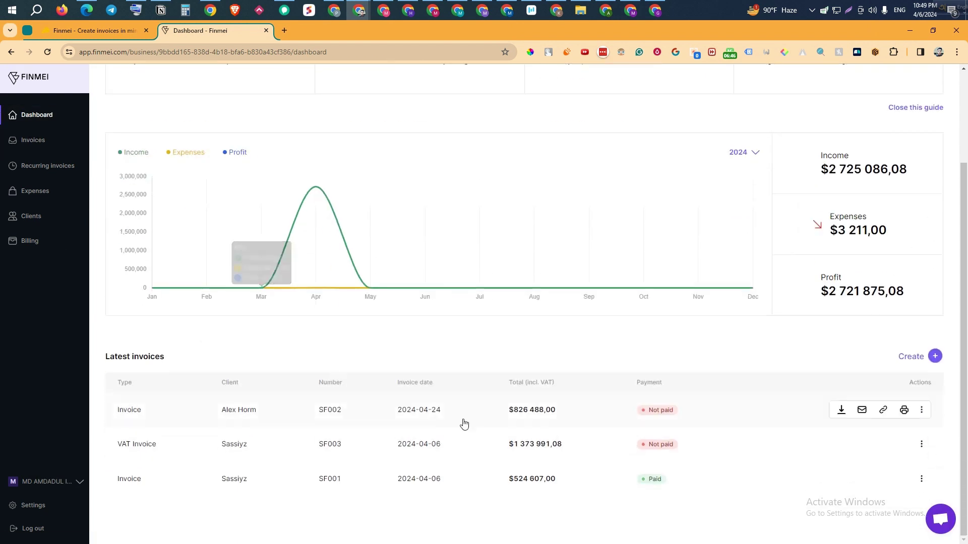
left_click(922, 411)
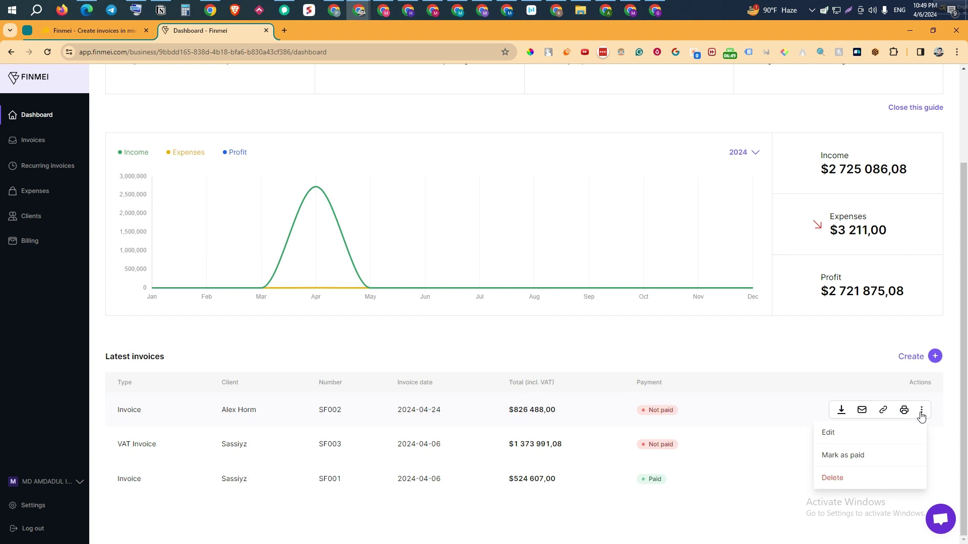
left_click(857, 456)
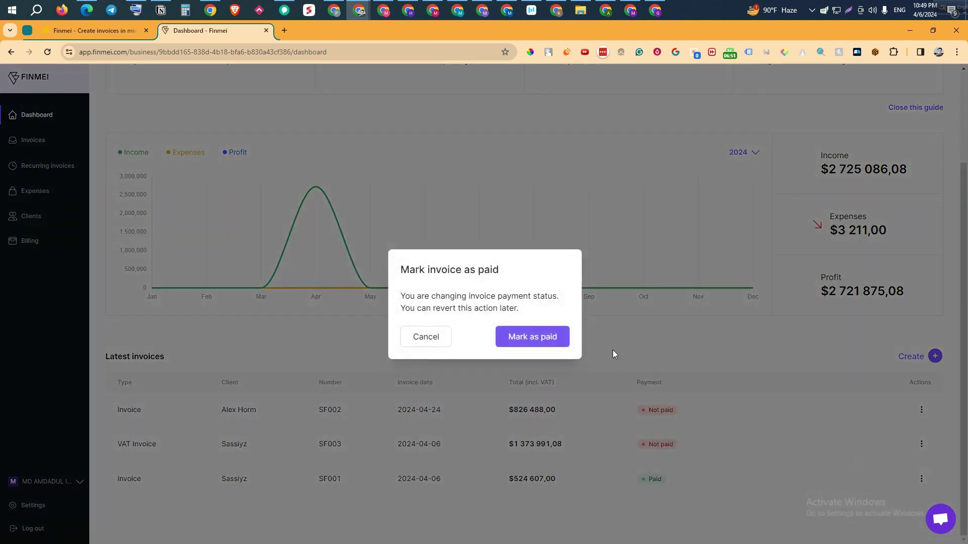
left_click(552, 335)
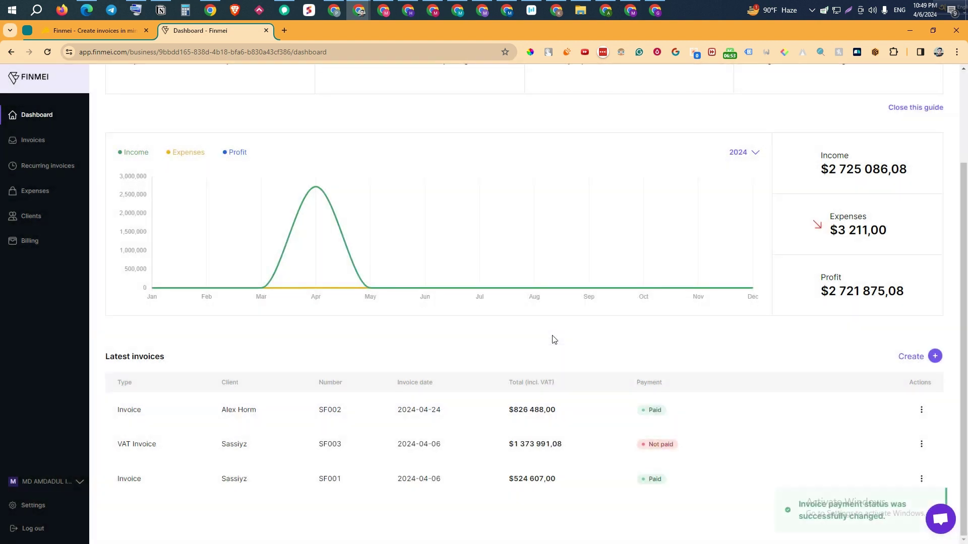
scroll(503, 426, "up", 3)
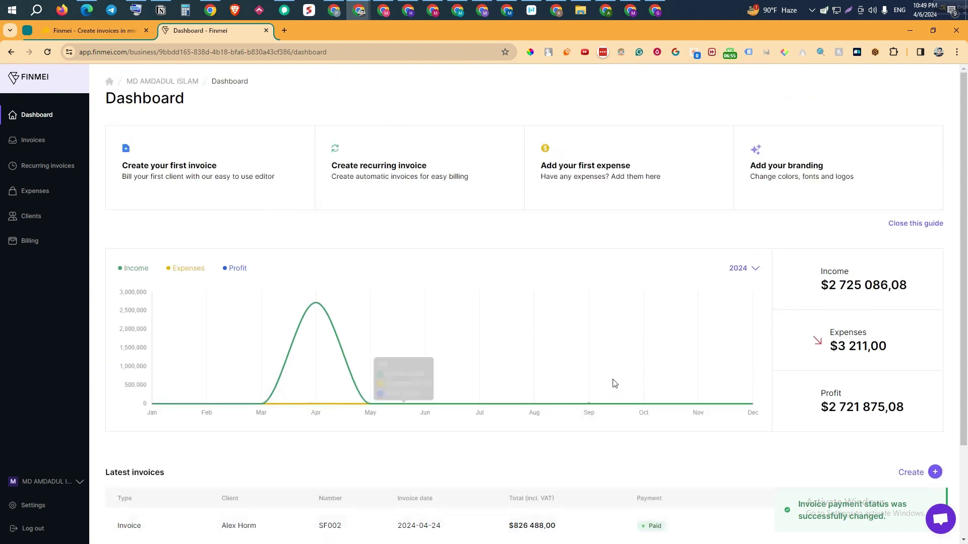
scroll(205, 371, "down", 3)
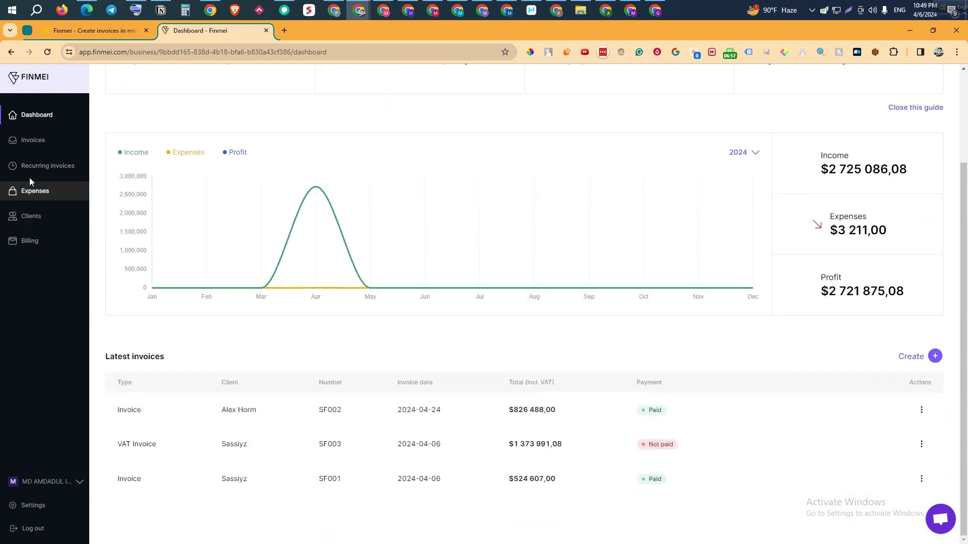
left_click(32, 171)
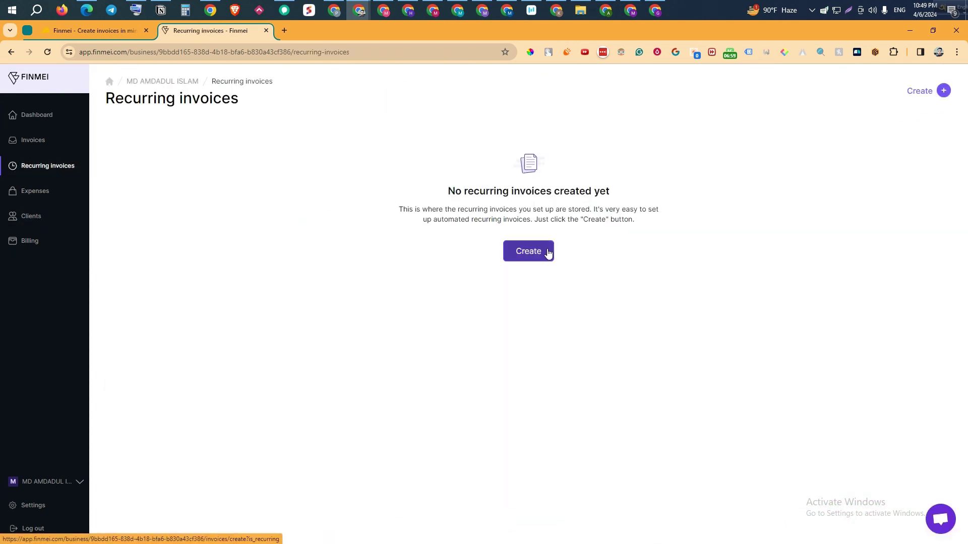
Step: Start a new recurring invoice sent weekly, limited to 20 invoices
left_click(548, 253)
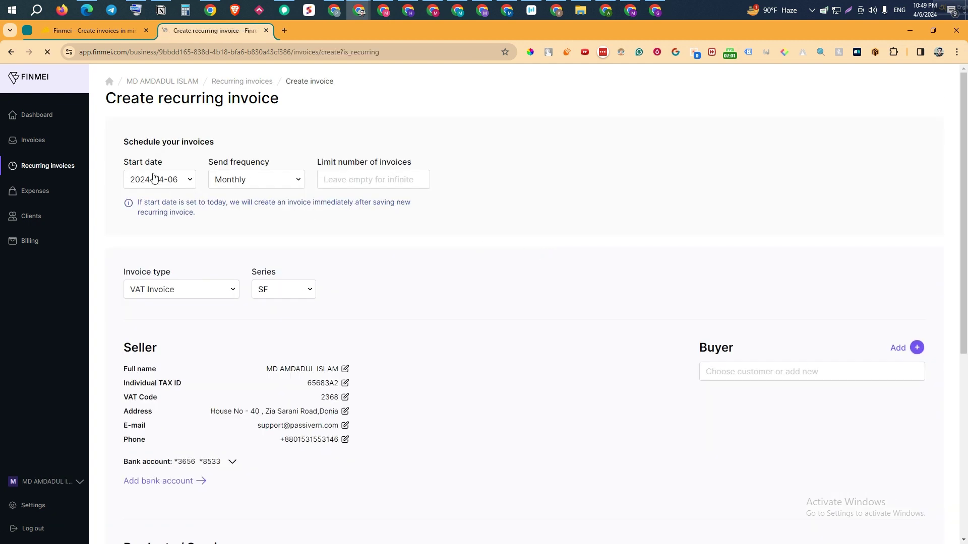
left_click(152, 179)
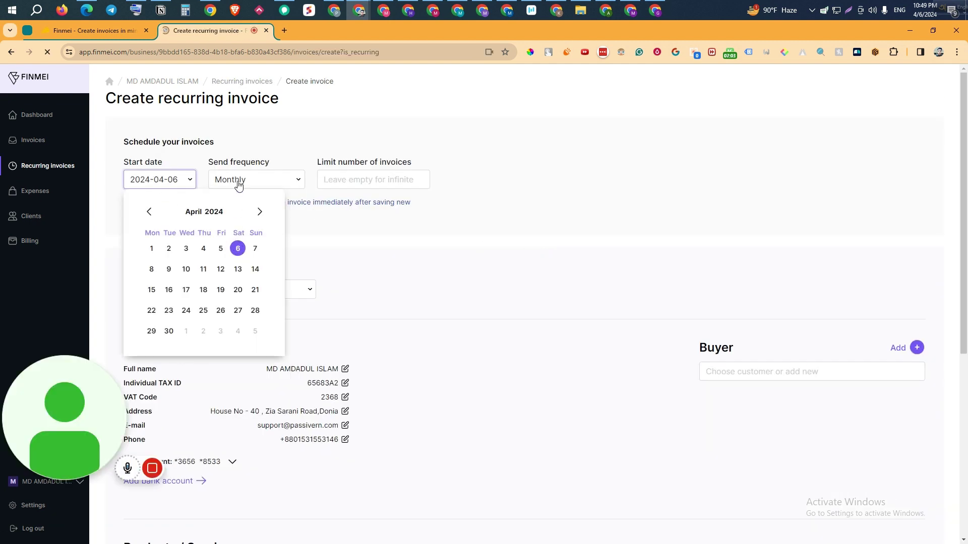
left_click(238, 182)
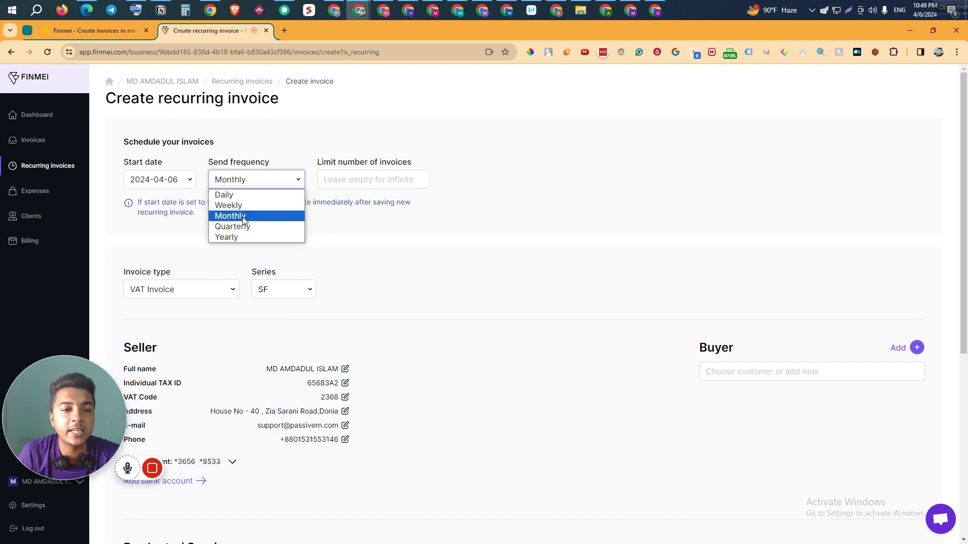
left_click(240, 206)
left_click(365, 182)
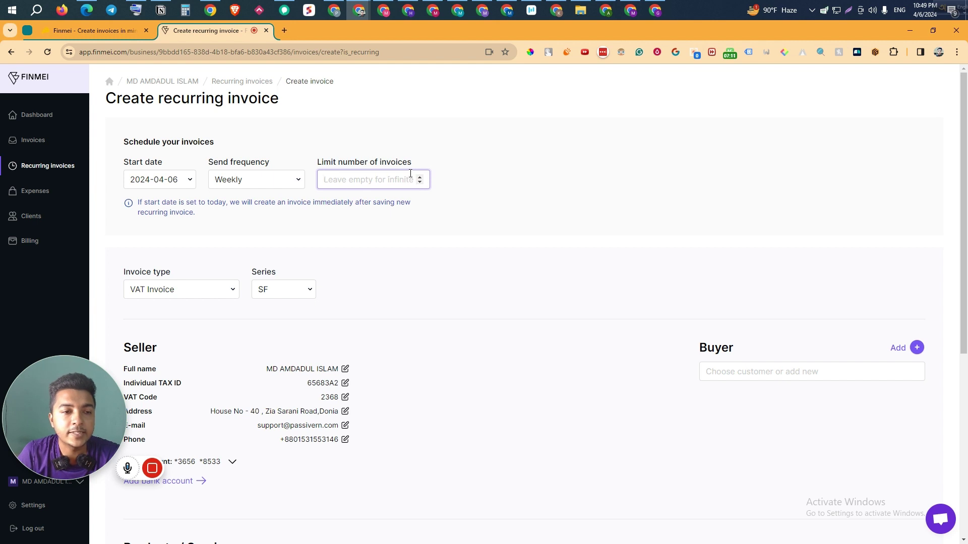
type("20")
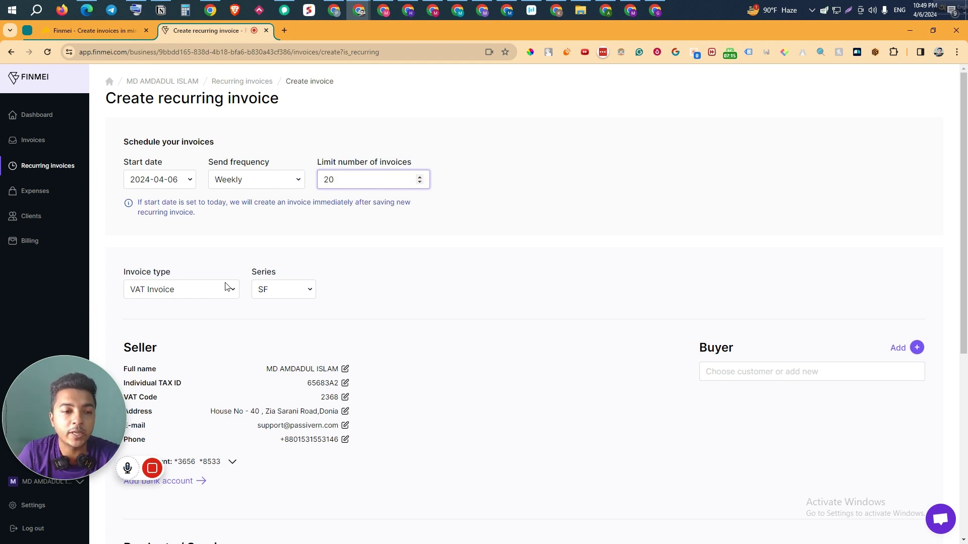
Step: Set invoice type Invoice with series SF, choose the existing client as buyer, and show bank accounts
left_click(227, 286)
left_click(199, 305)
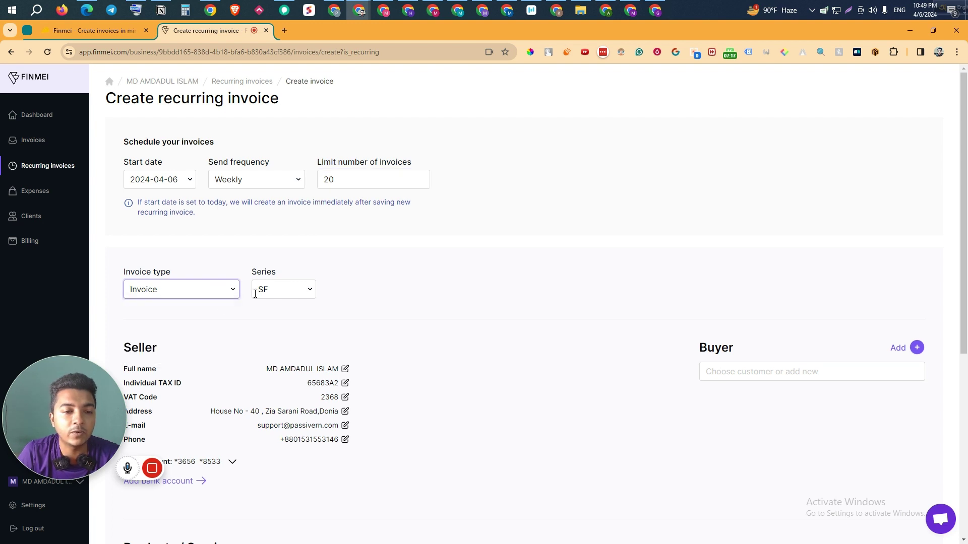
left_click(264, 288)
left_click(416, 277)
scroll(185, 214, "down", 4)
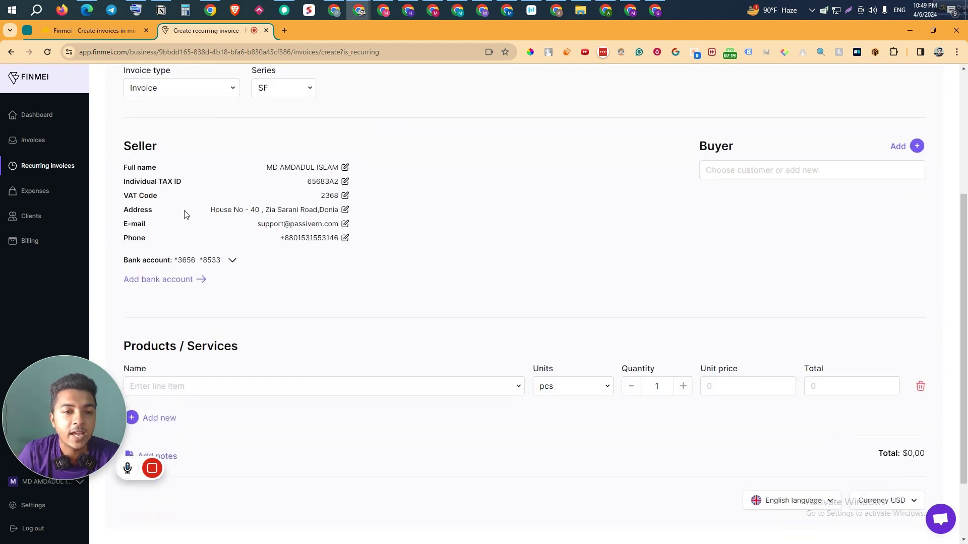
left_click(893, 167)
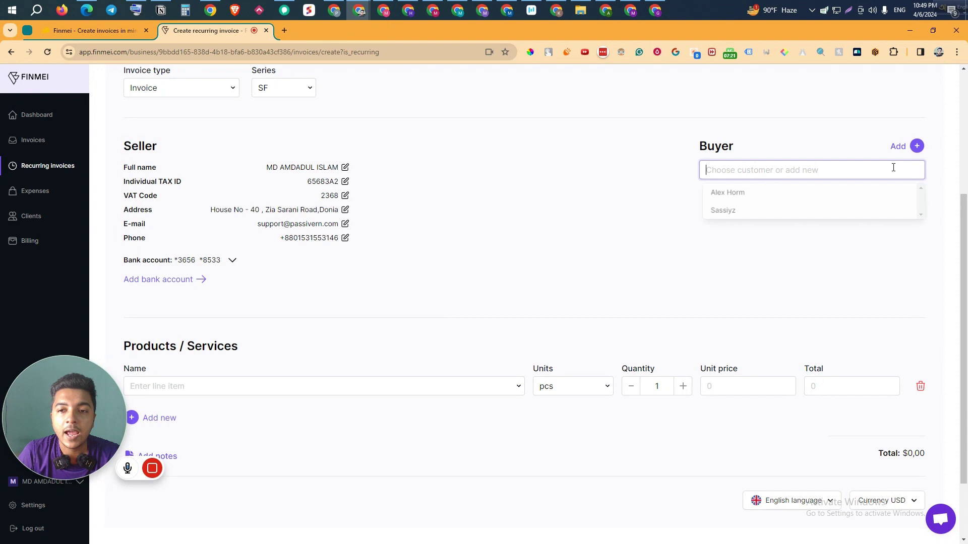
left_click(748, 198)
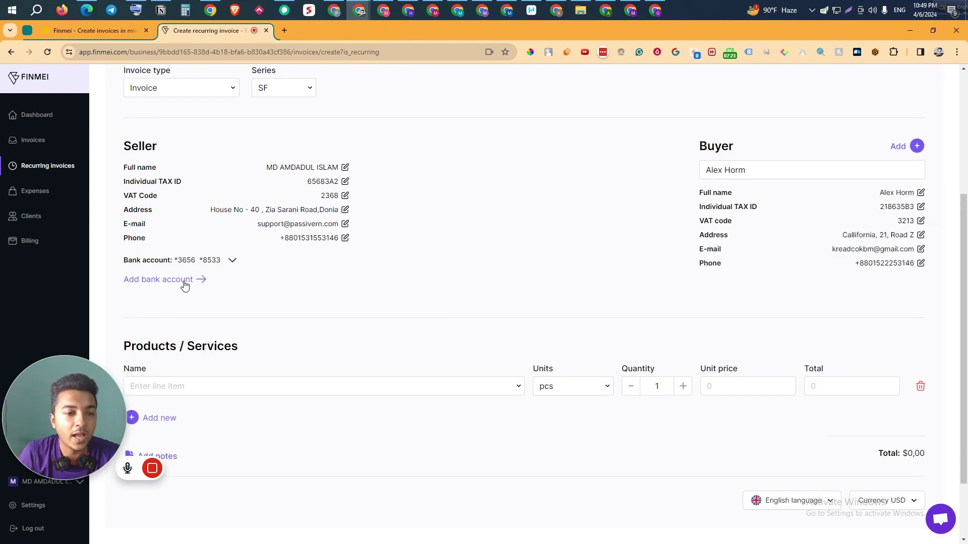
left_click(232, 262)
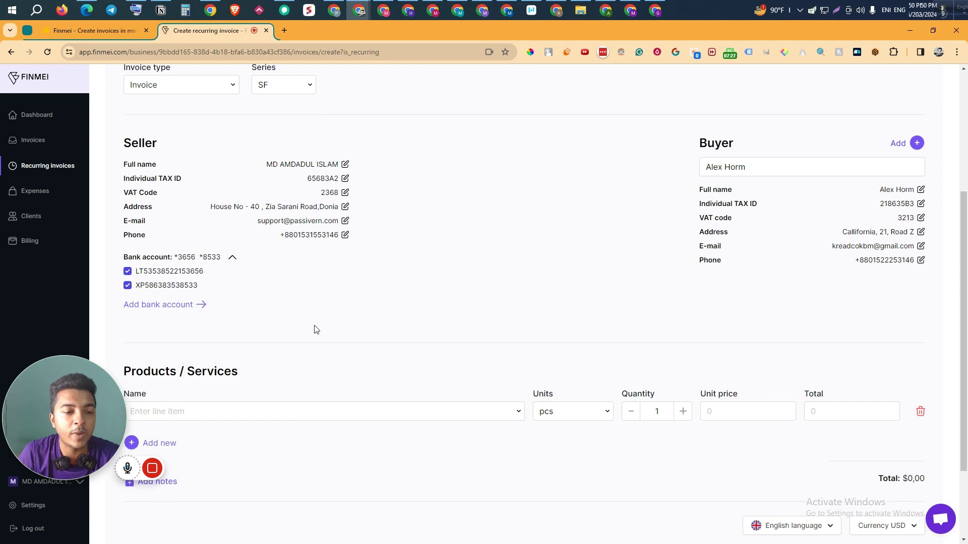
Step: Set the first line to Baby Toy, quantity 5531 at unit price 53
scroll(313, 323, "down", 2)
left_click(276, 300)
left_click(229, 327)
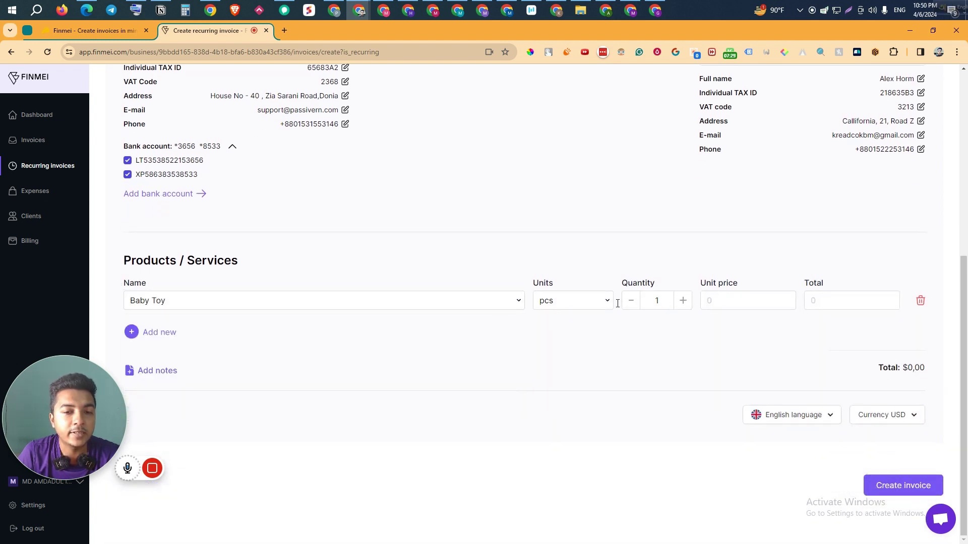
double_click(656, 299)
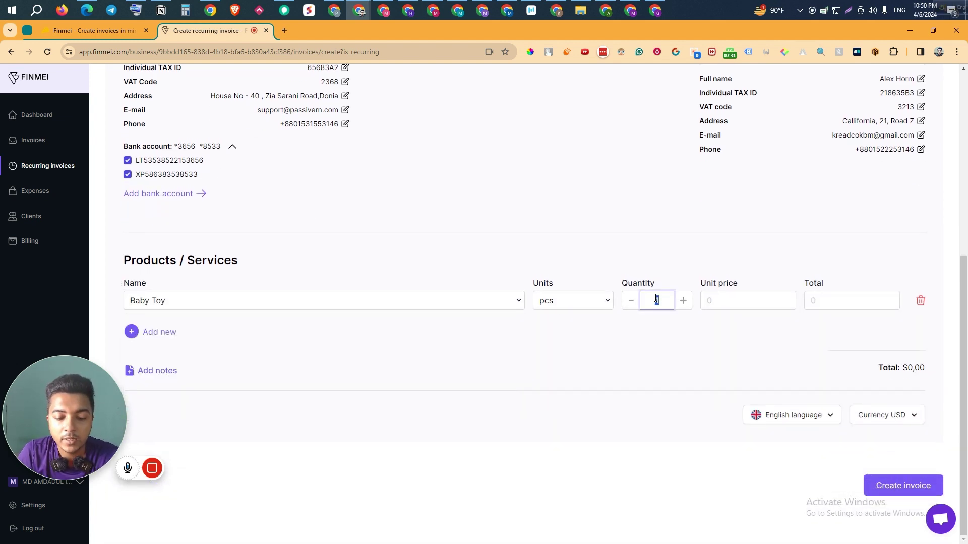
key("F1")
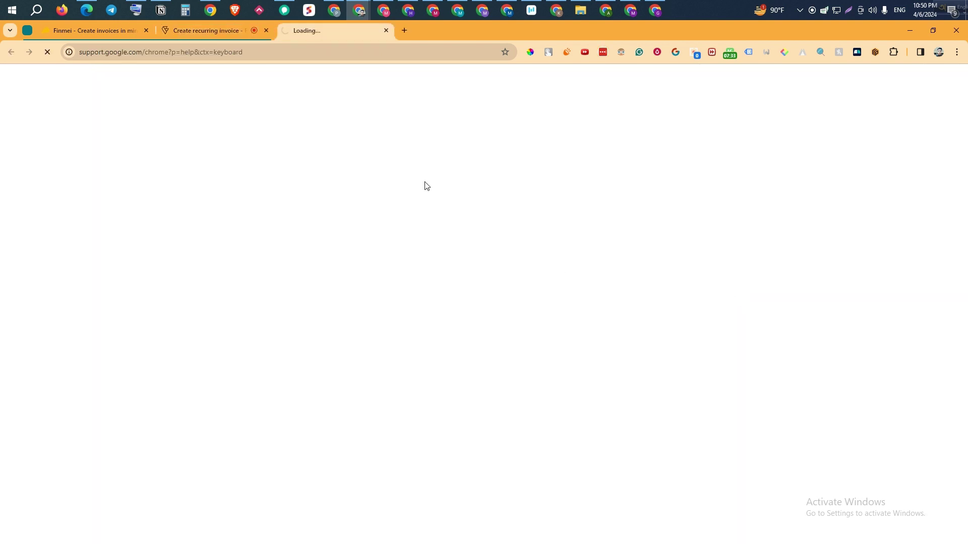
left_click(386, 31)
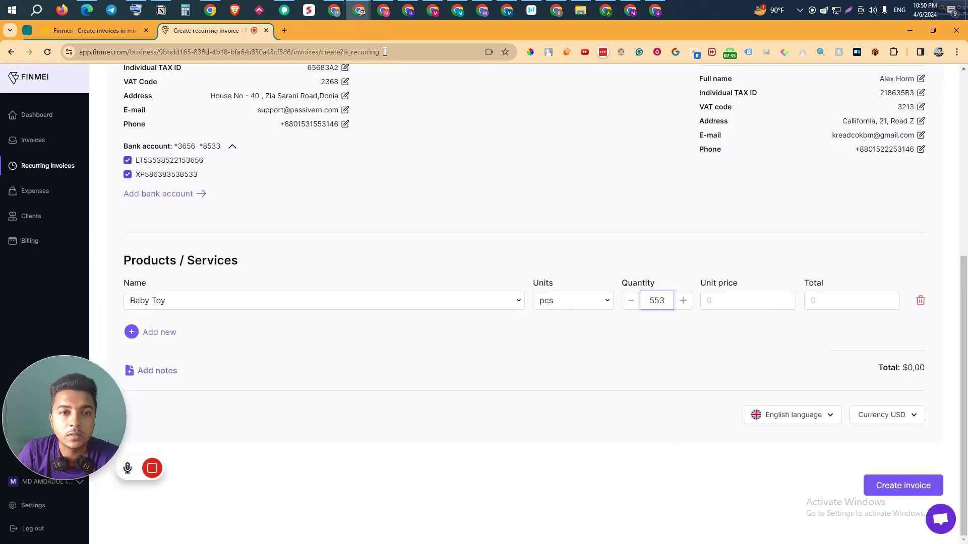
type("5531")
left_click(752, 297)
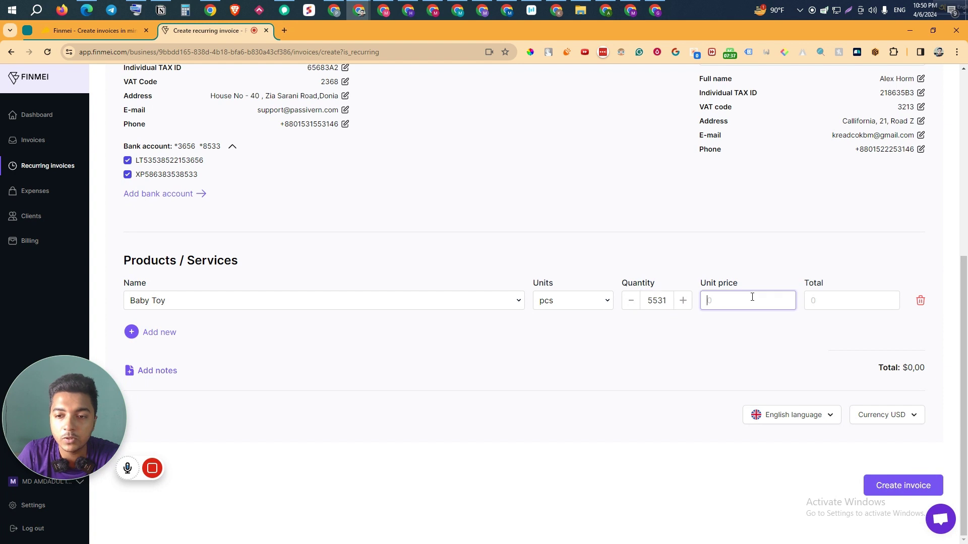
type("53")
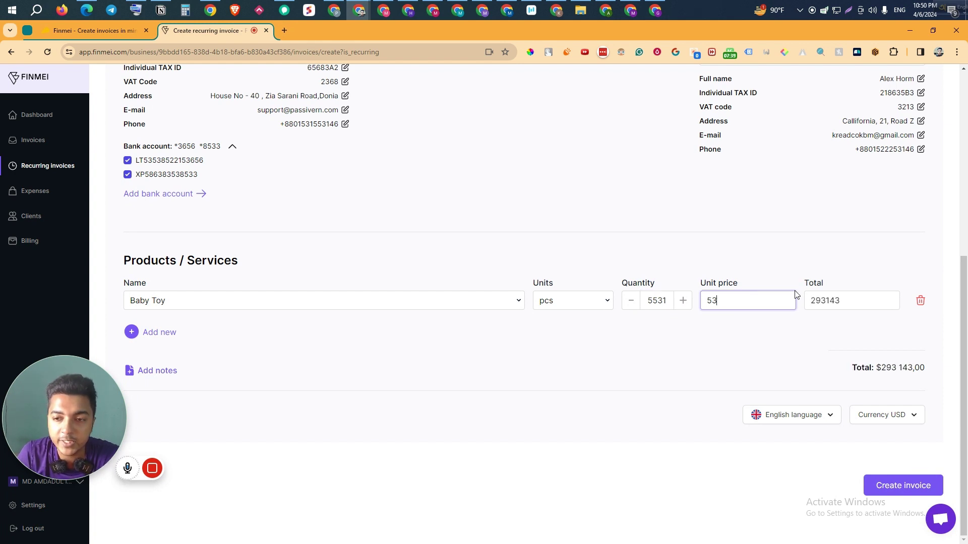
left_click(179, 333)
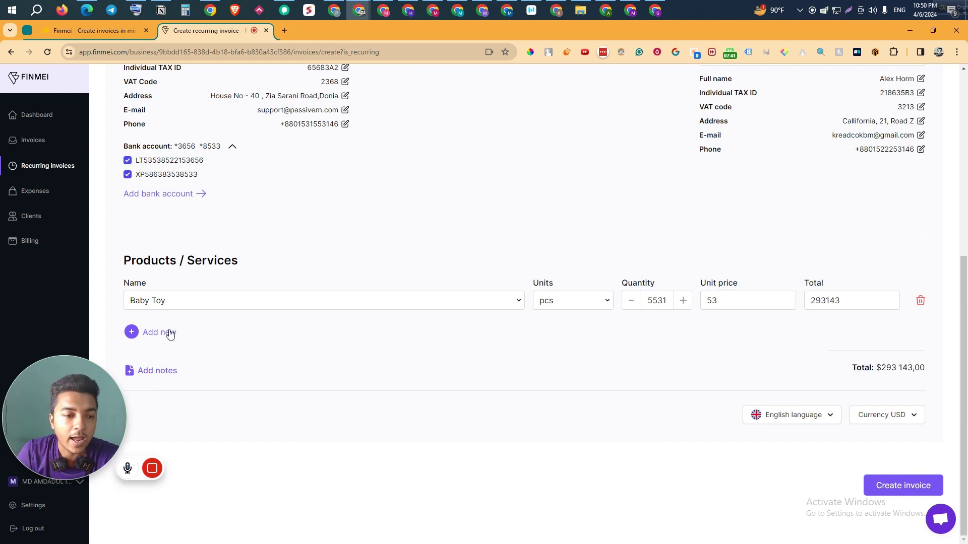
Step: Add a Kitchen Hood line with quantity 8882 at unit price 65
left_click(172, 334)
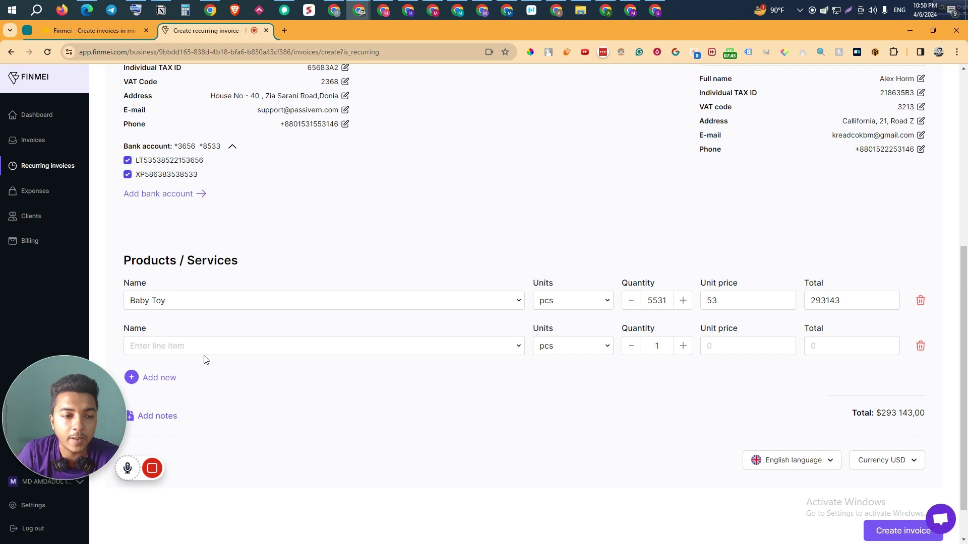
left_click(202, 347)
left_click(188, 423)
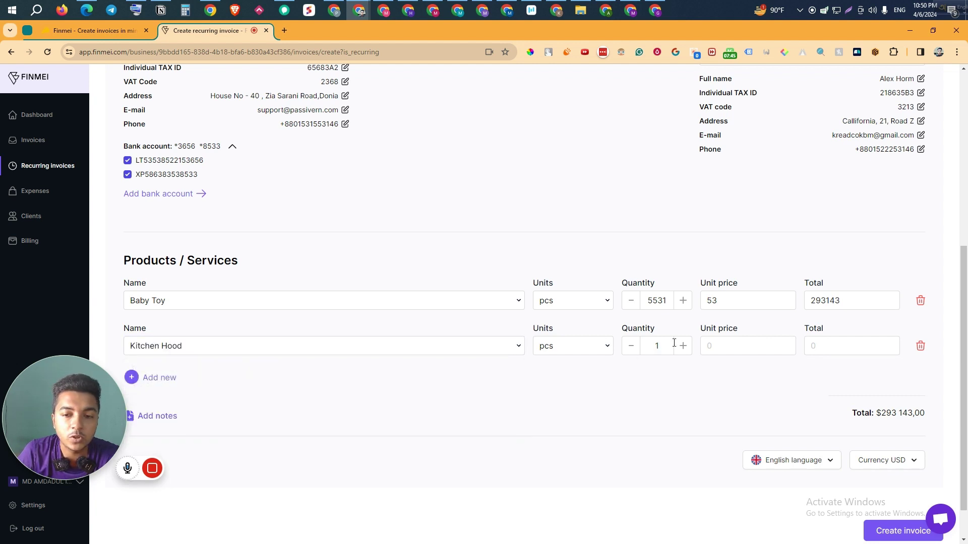
double_click(653, 343)
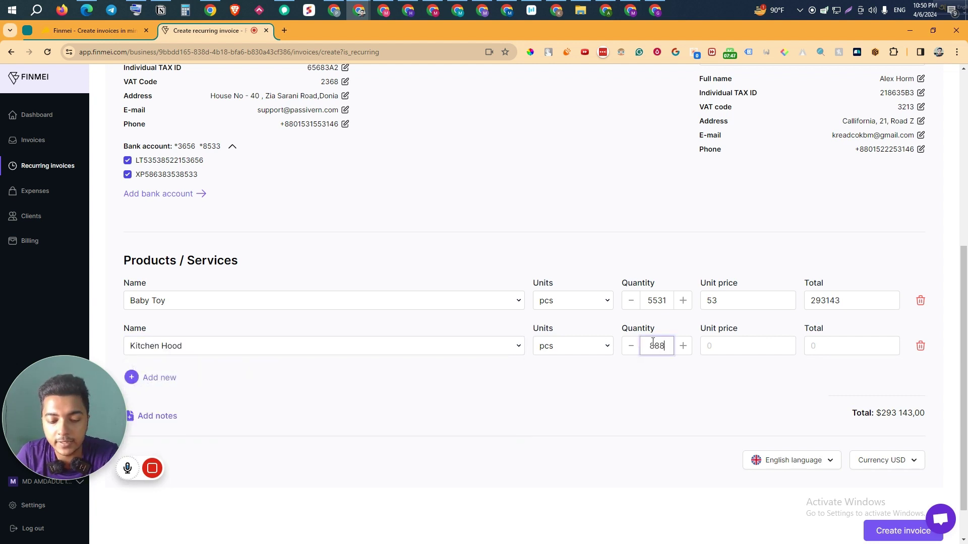
type("8882")
left_click(721, 346)
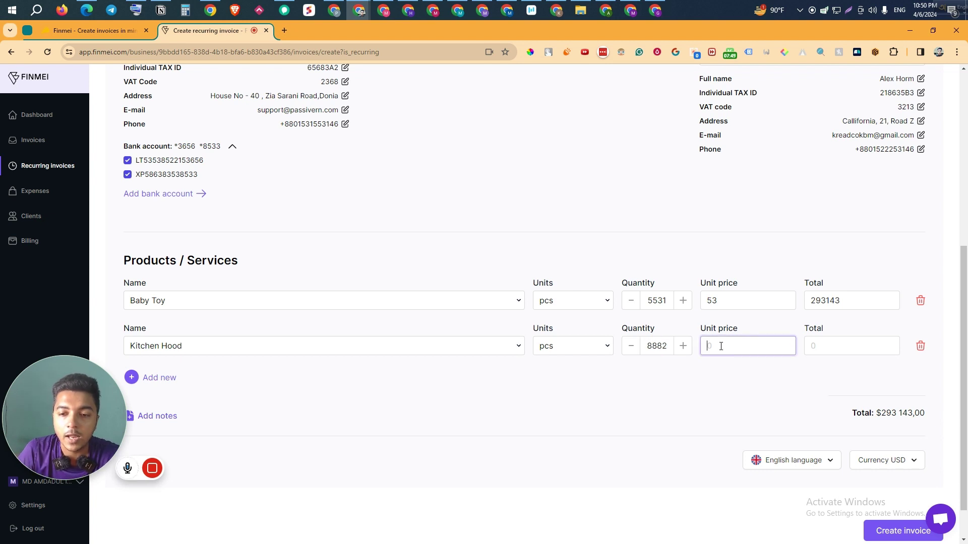
type("65")
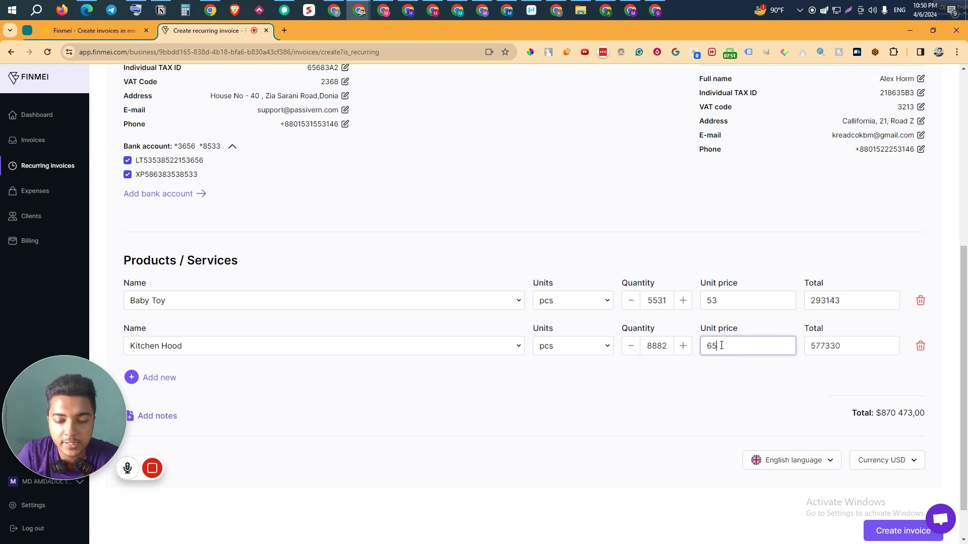
Step: Add a Finmey Soft line with quantity 6532 at unit price 38
left_click(156, 379)
left_click(190, 397)
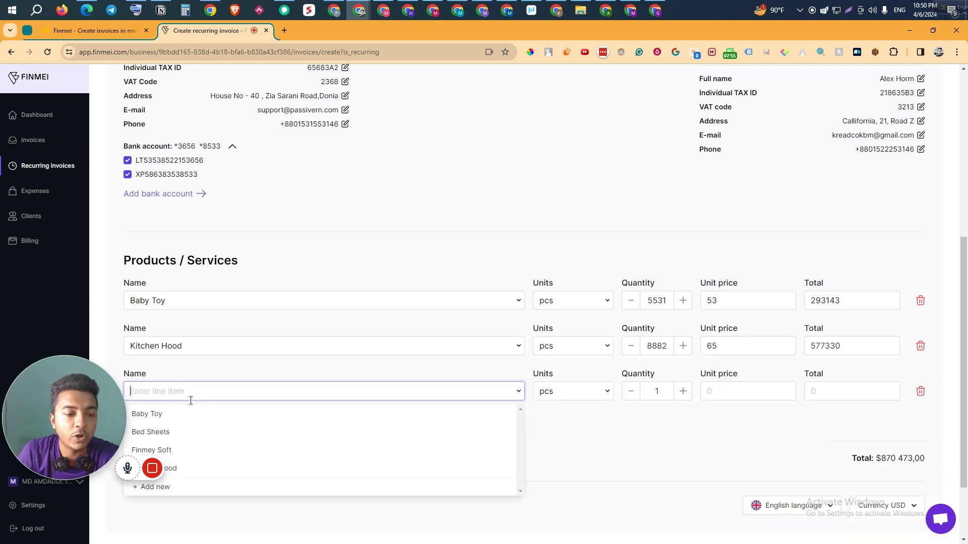
left_click(227, 452)
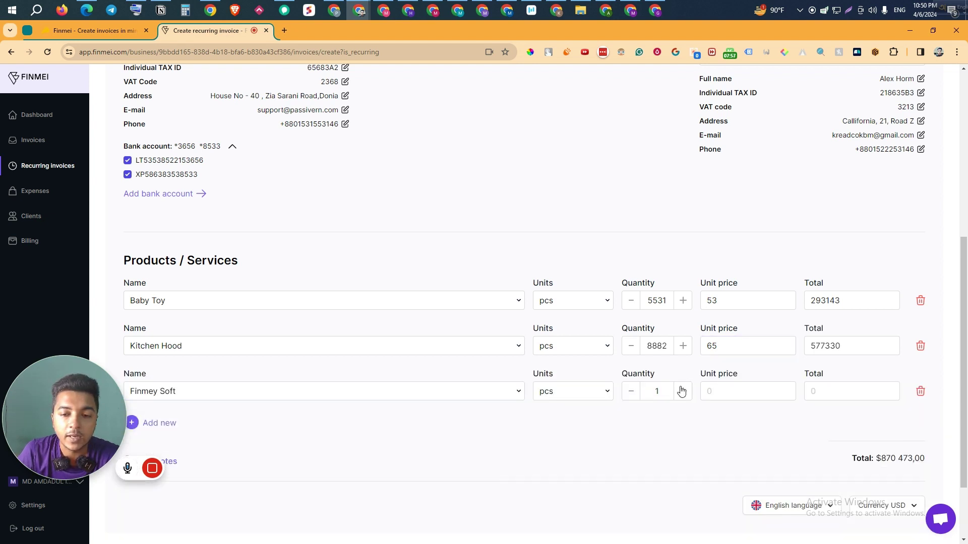
double_click(649, 392)
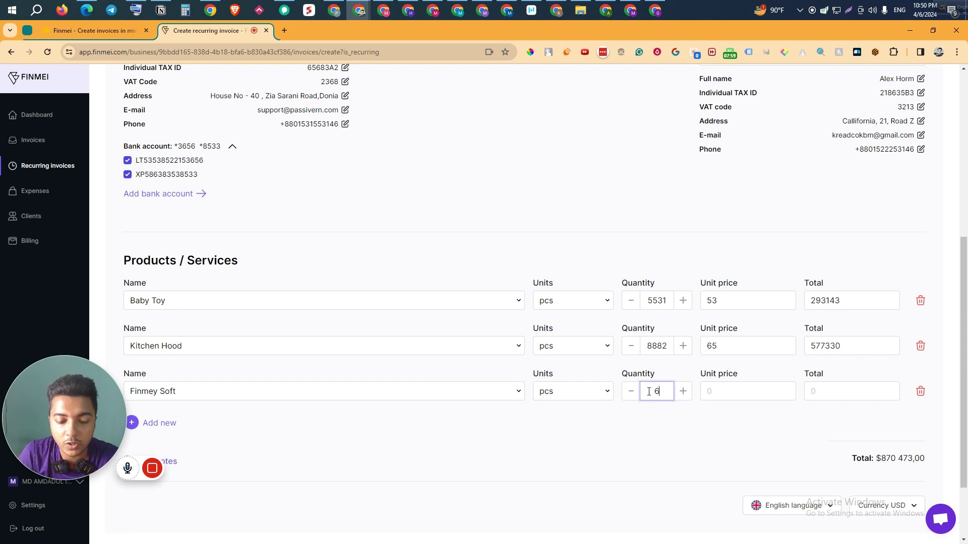
type("6532")
left_click(707, 396)
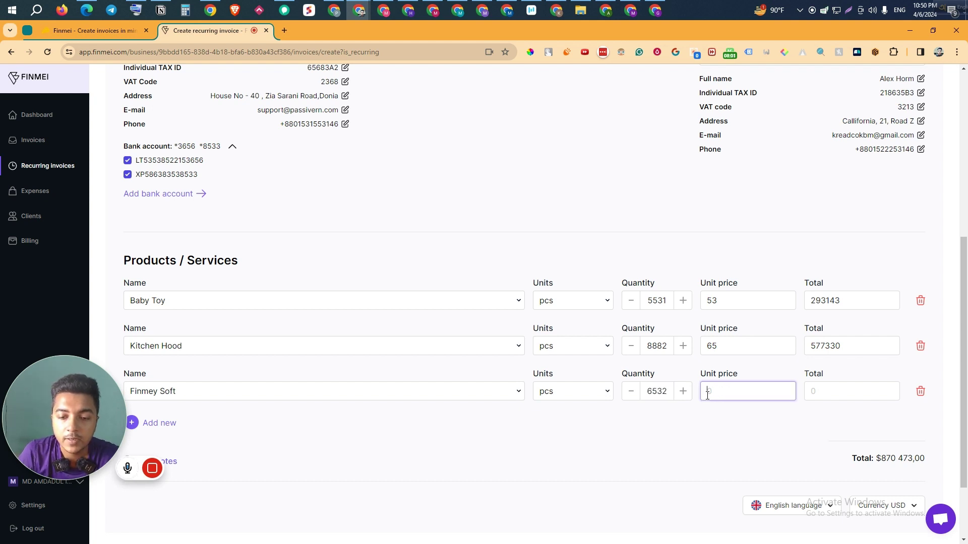
type("38")
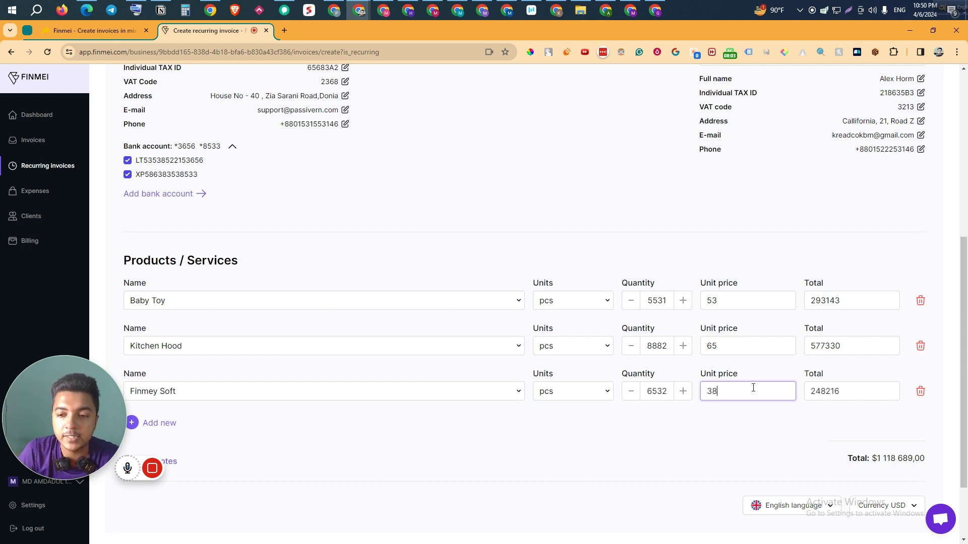
scroll(746, 385, "down", 2)
left_click(152, 373)
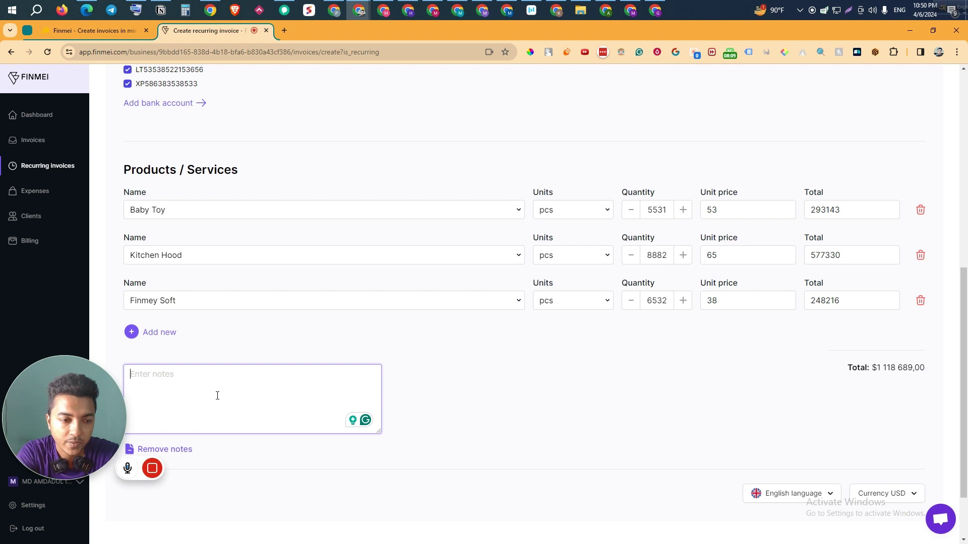
Step: Enter the note 'Will be delivered after the complete payment.', correcting 'delivered', and save the recurring invoice
type("Will be")
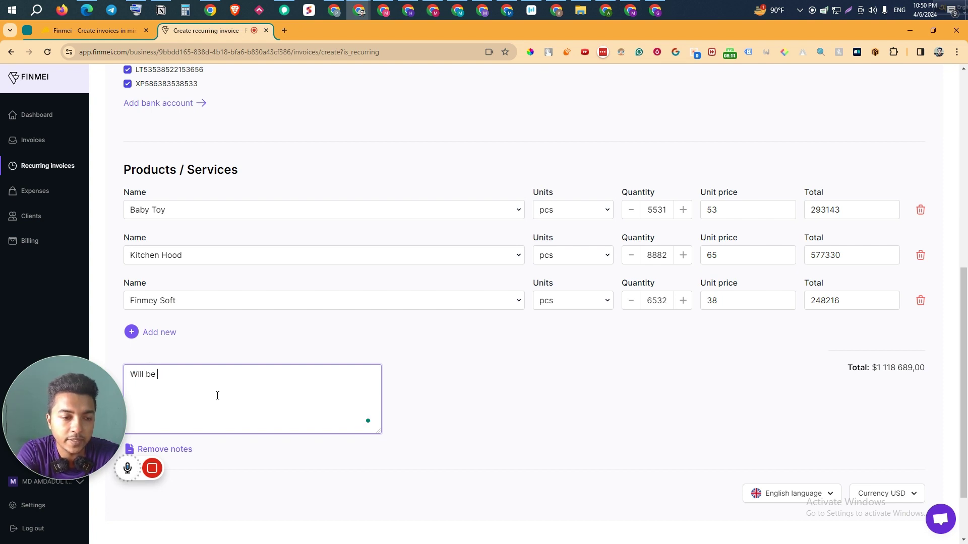
type(" deliverd after the complete payment.")
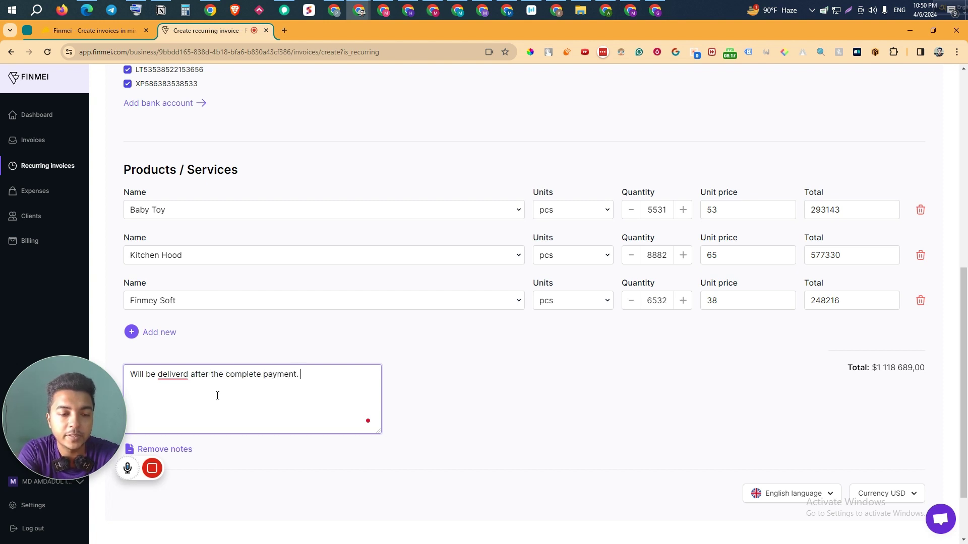
left_click(173, 374)
left_click(176, 397)
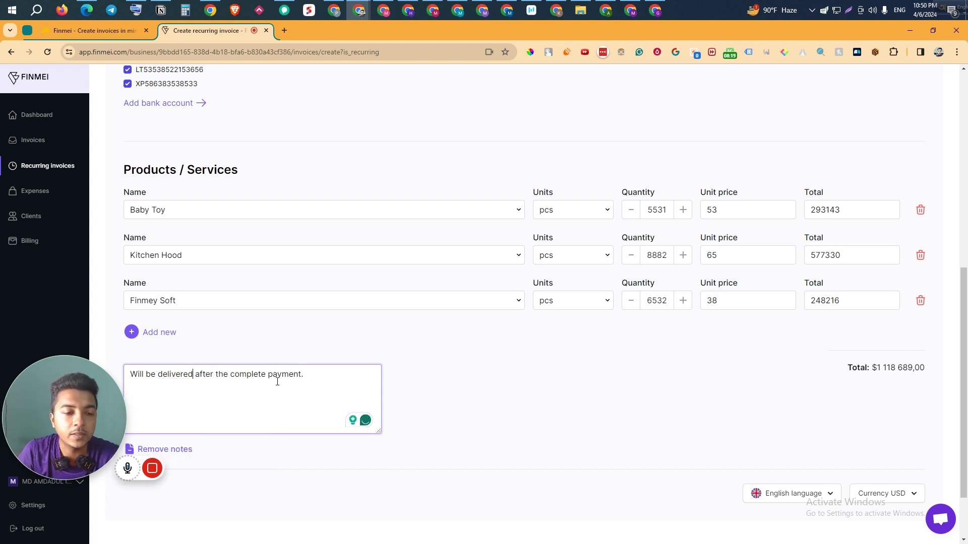
scroll(870, 402, "down", 2)
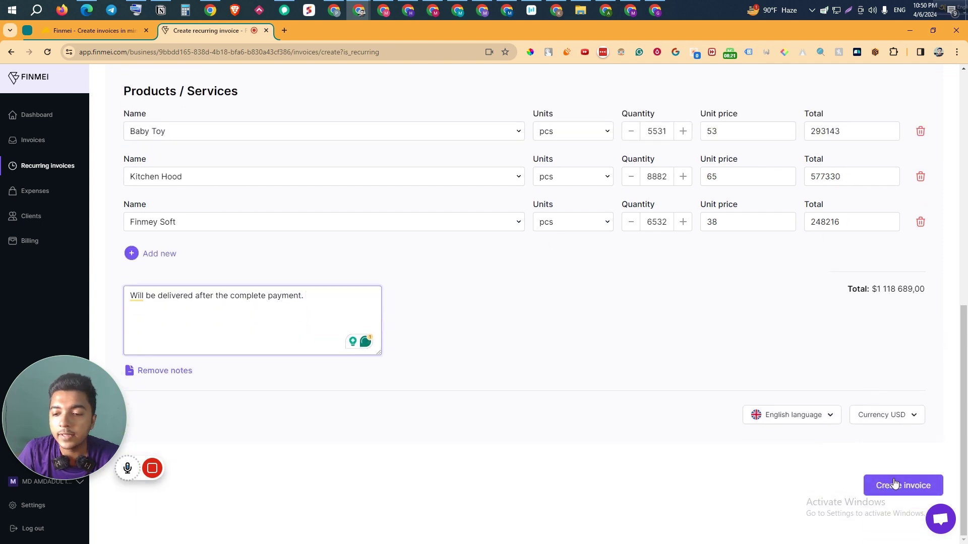
scroll(749, 414, "up", 5)
scroll(725, 342, "up", 2)
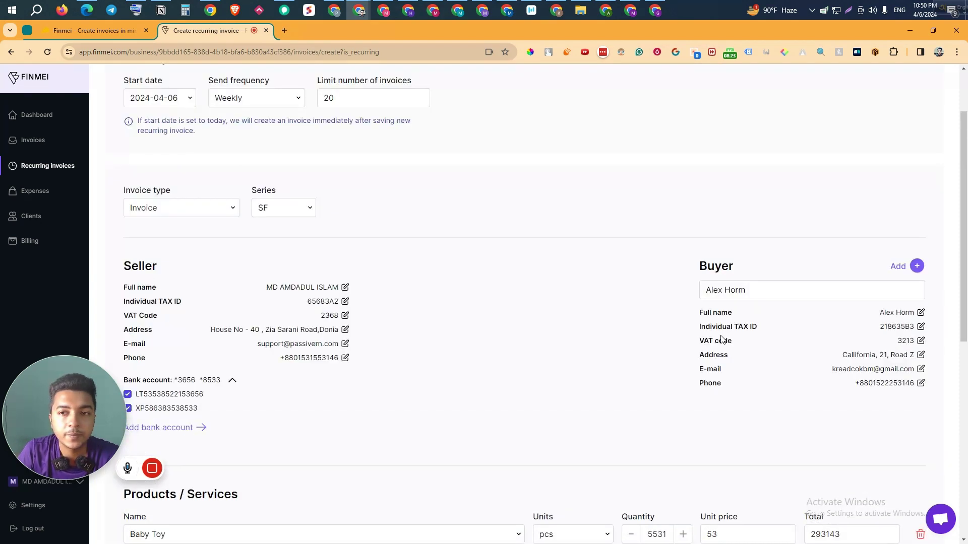
scroll(817, 447, "down", 8)
left_click(897, 490)
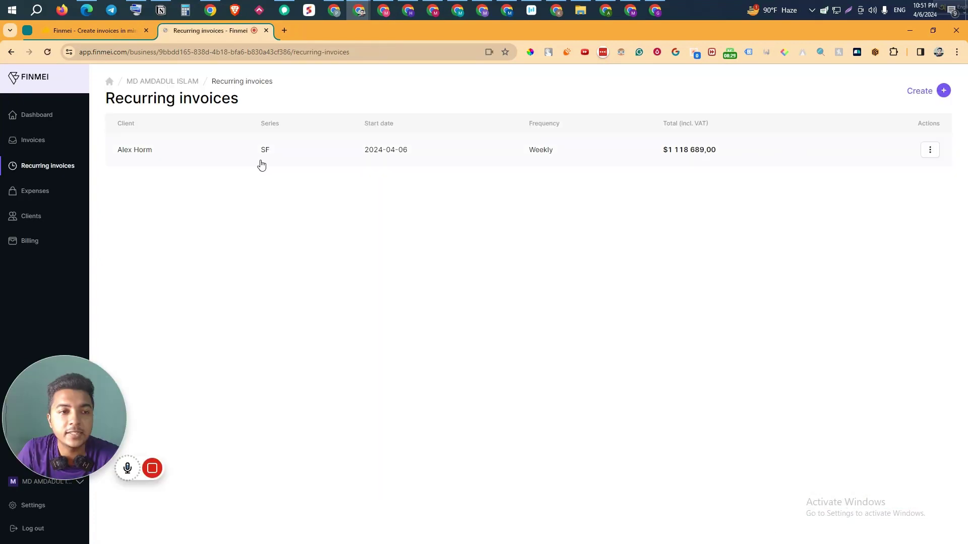
Step: Check the saved weekly recurring invoice's actions without changes, then go to the Expenses list
left_click(930, 149)
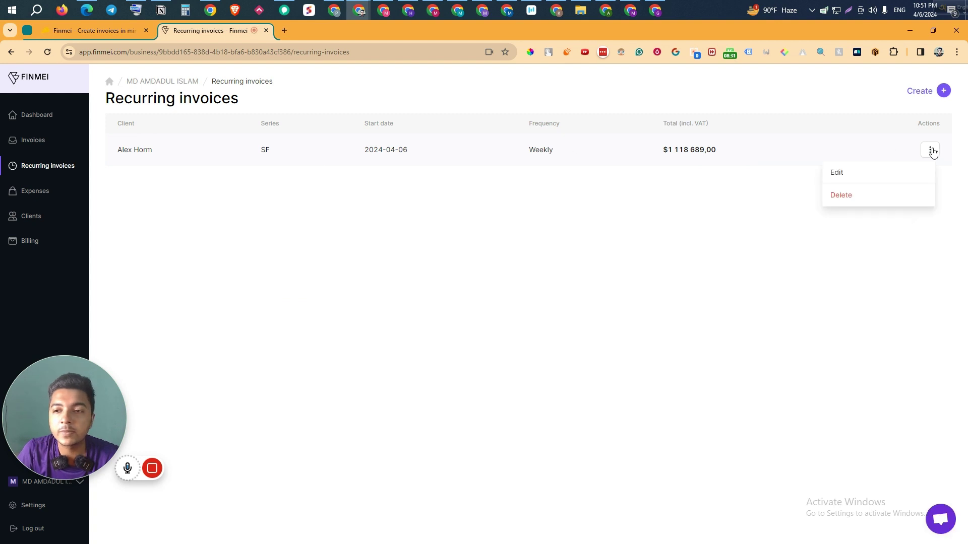
left_click(567, 218)
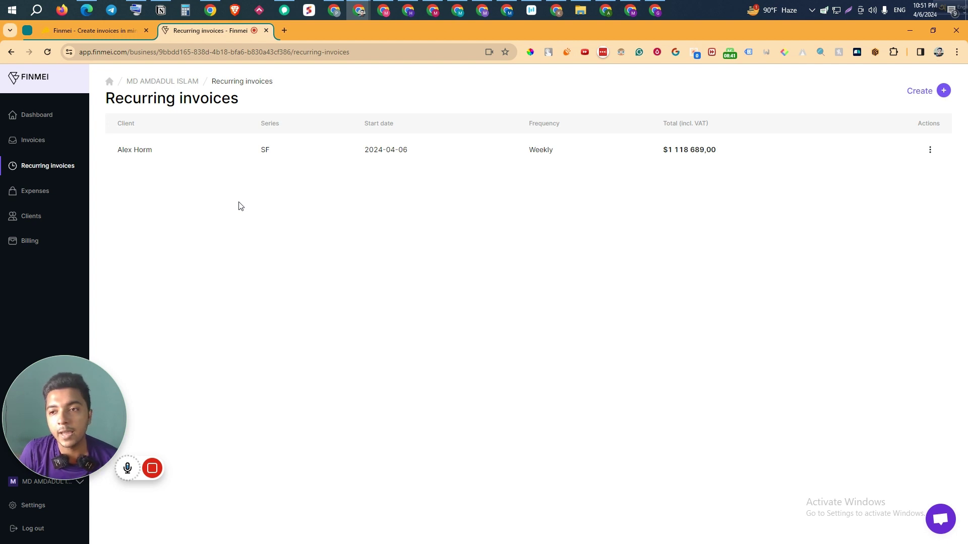
left_click(35, 202)
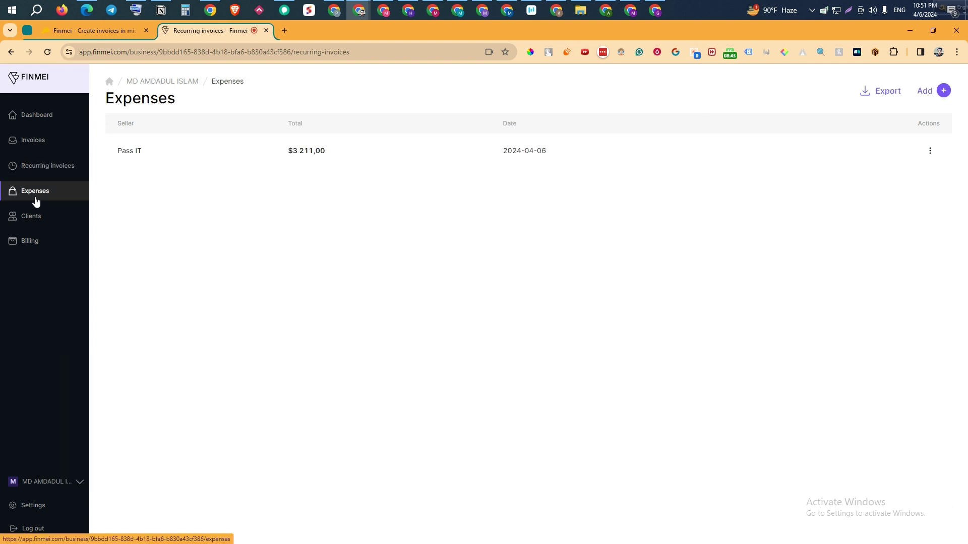
Step: Start a new expense with seller Diakae and total 86323 USD
left_click(941, 92)
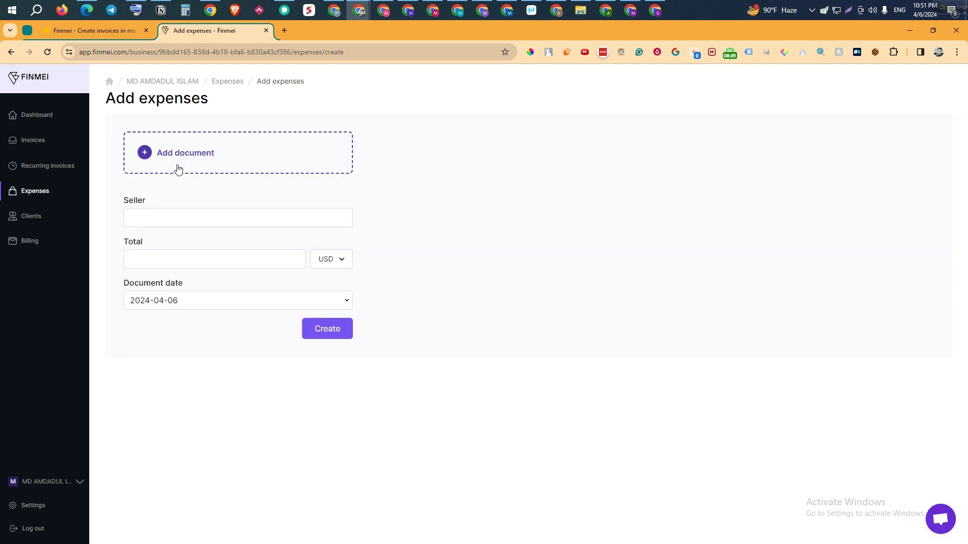
left_click(171, 218)
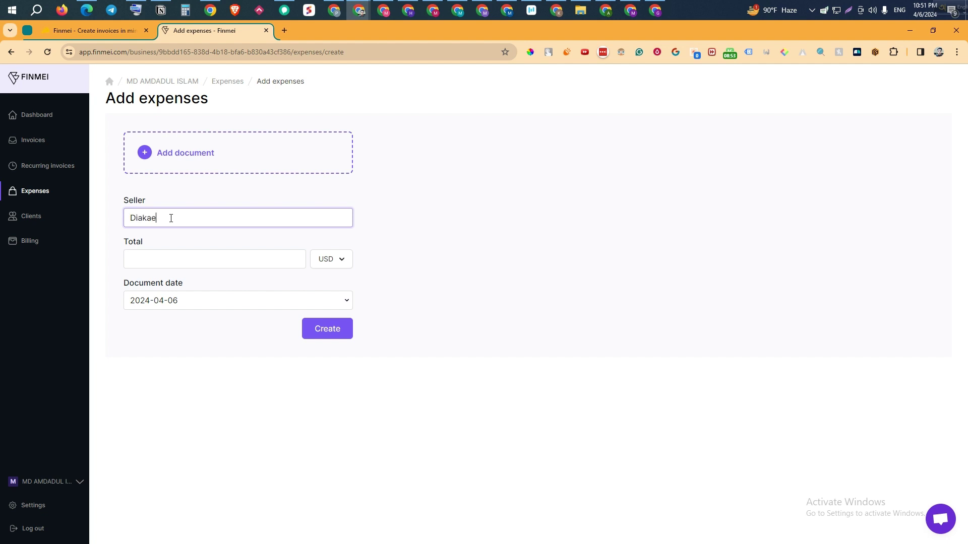
left_click(165, 263)
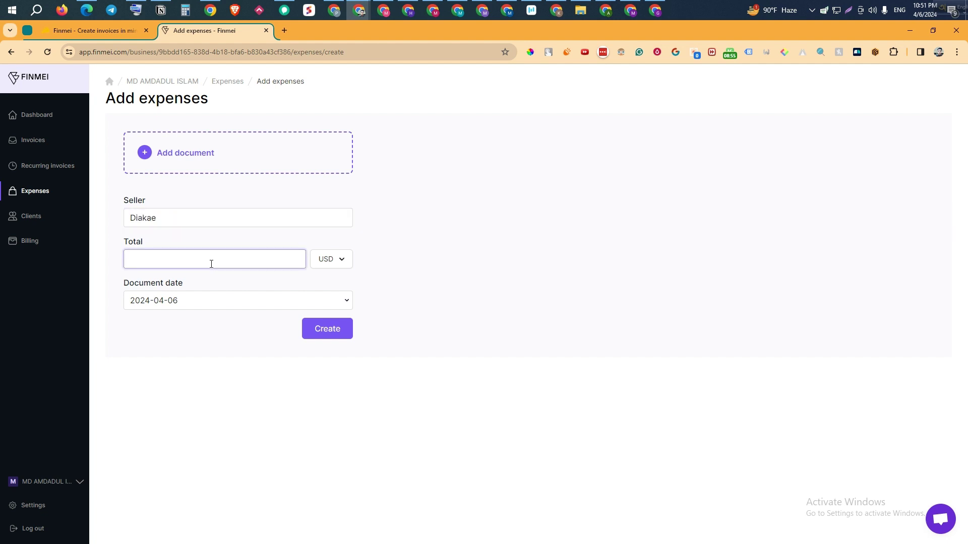
type("865")
key("F1")
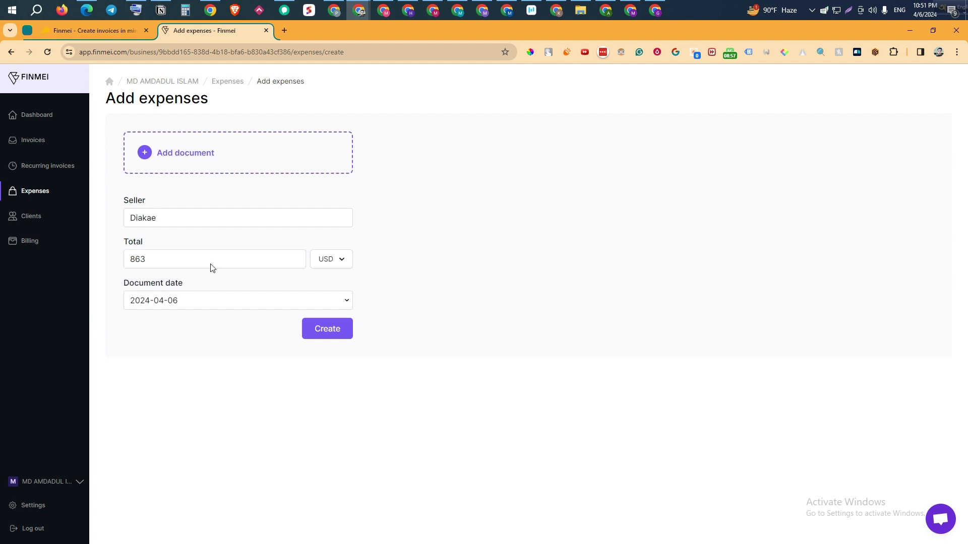
left_click(386, 30)
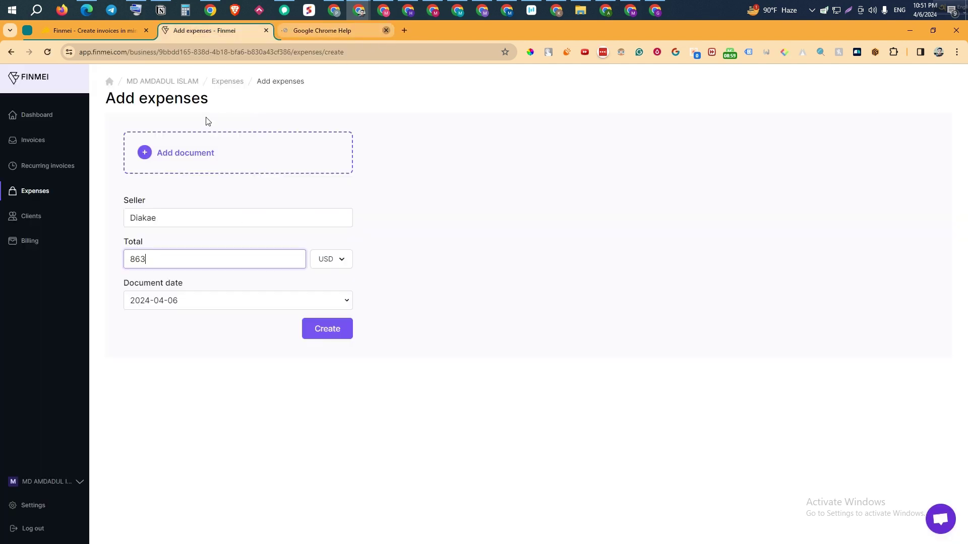
type("23")
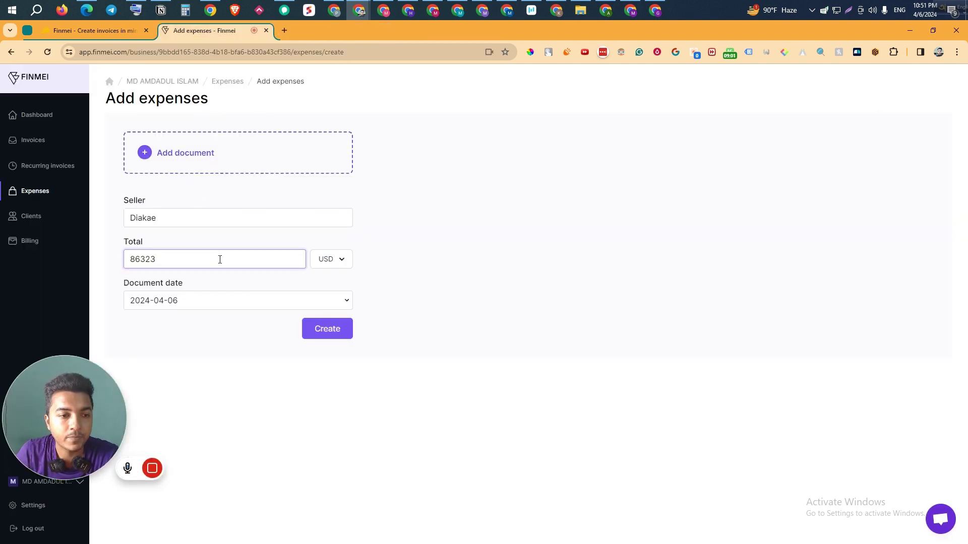
Step: Set the expense's document date to 2024-04-05
left_click(204, 304)
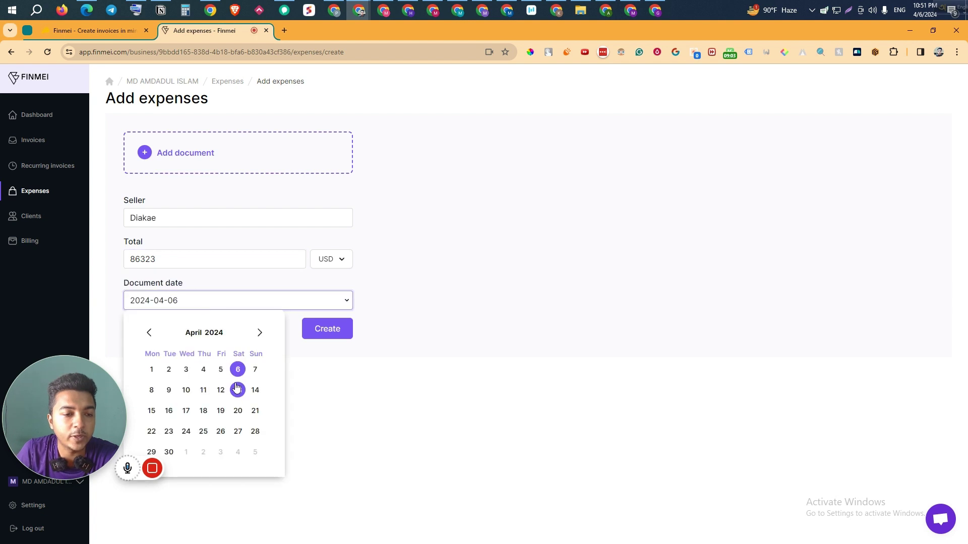
left_click(255, 371)
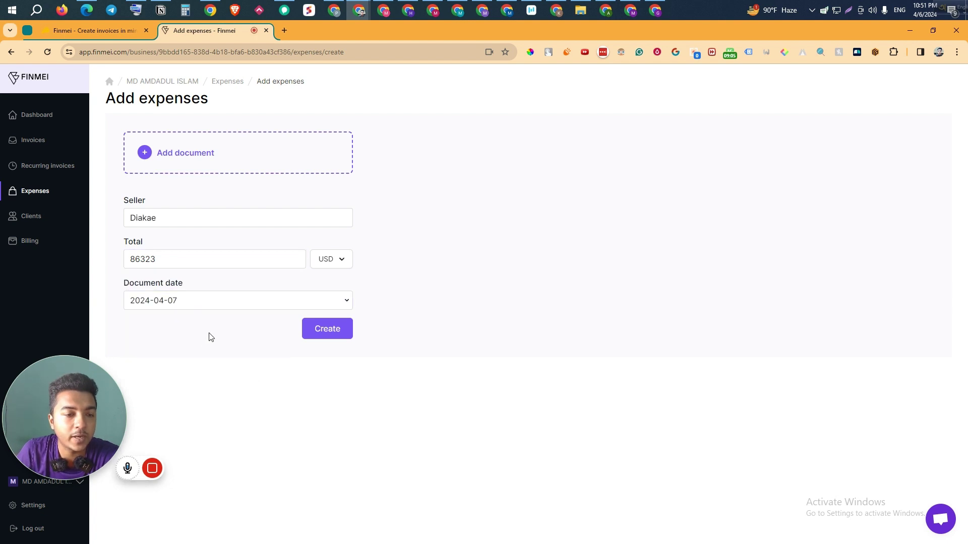
left_click(242, 301)
left_click(221, 369)
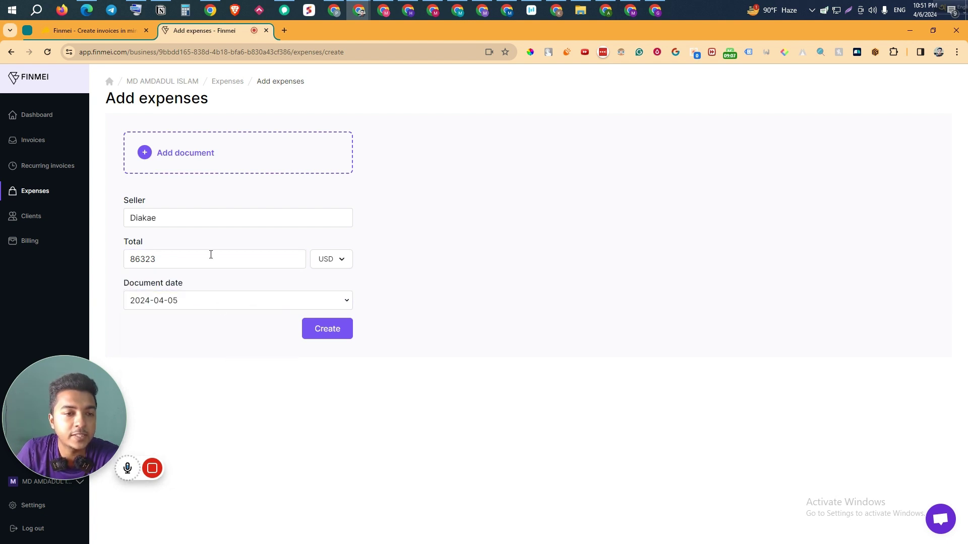
Step: Attach Passivern Logo.jpg as the receipt and create the Diakae expense
left_click(190, 156)
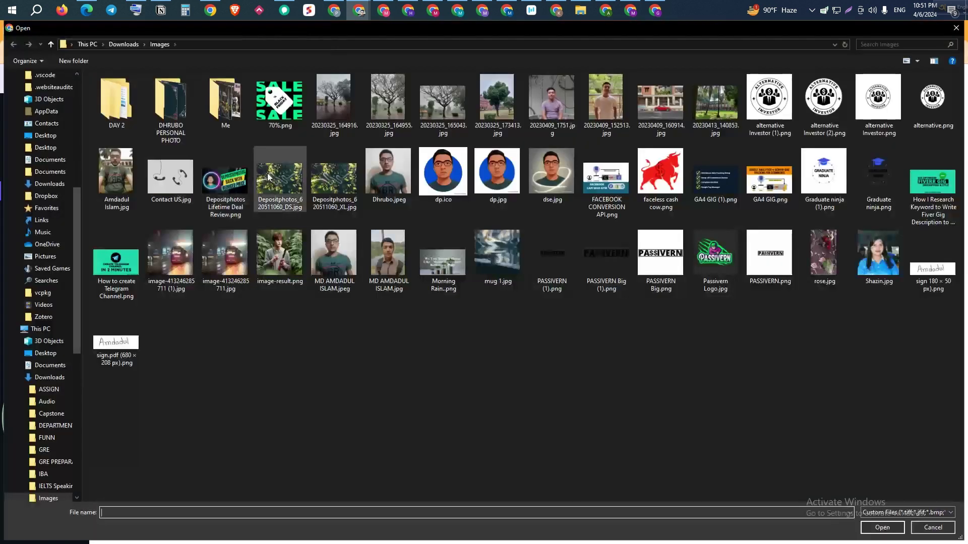
left_click(332, 101)
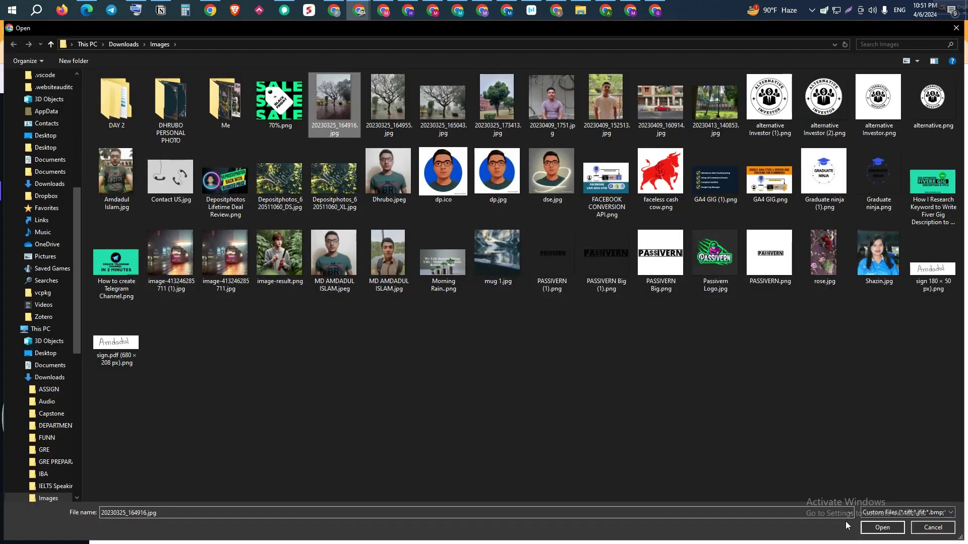
left_click(713, 257)
left_click(881, 527)
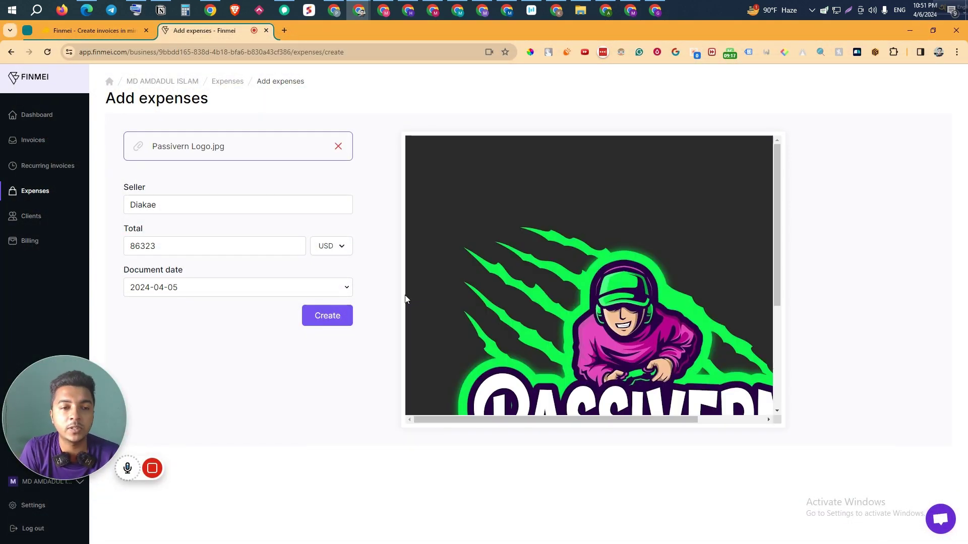
left_click(330, 316)
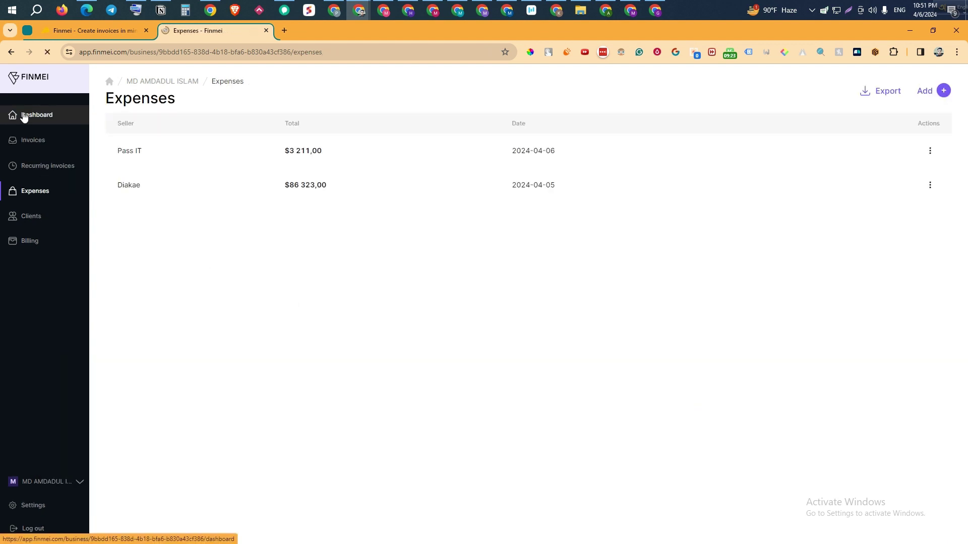
Step: Review the dashboard's total income, expenses and profit figures
left_click(24, 116)
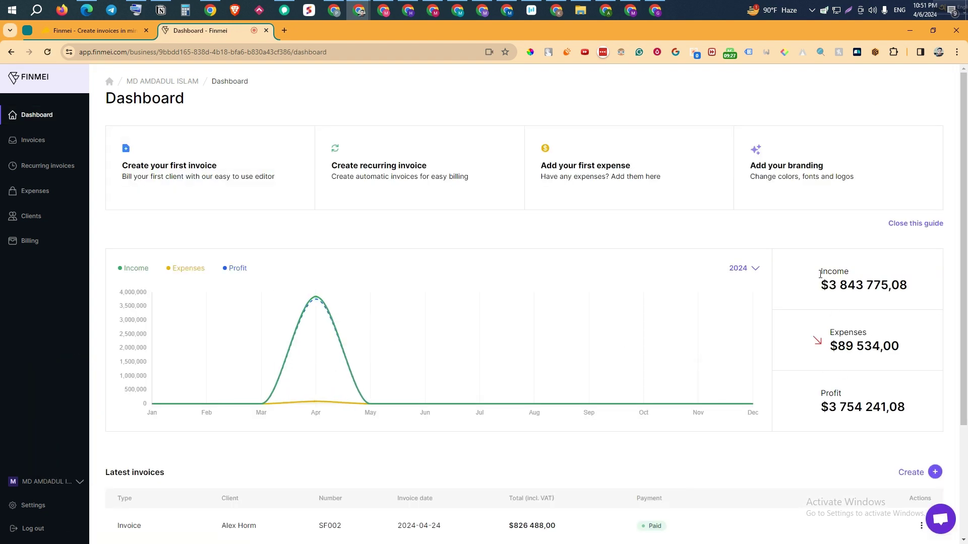
left_click_drag(820, 274, 929, 302)
left_click_drag(828, 333, 902, 357)
left_click_drag(817, 398, 925, 422)
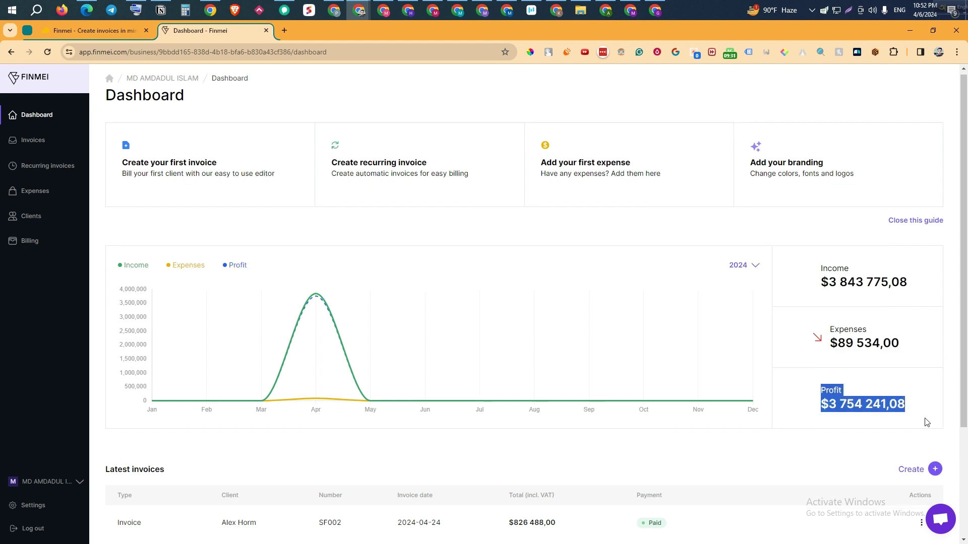
scroll(924, 421, "down", 3)
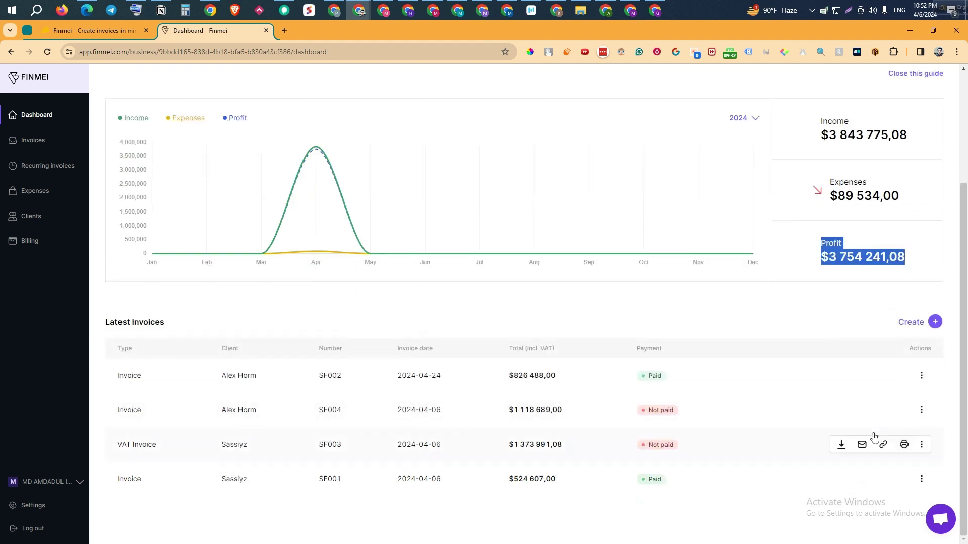
Step: Mark invoice SF004 for $1 118 689,00 as paid
left_click(921, 410)
left_click(845, 454)
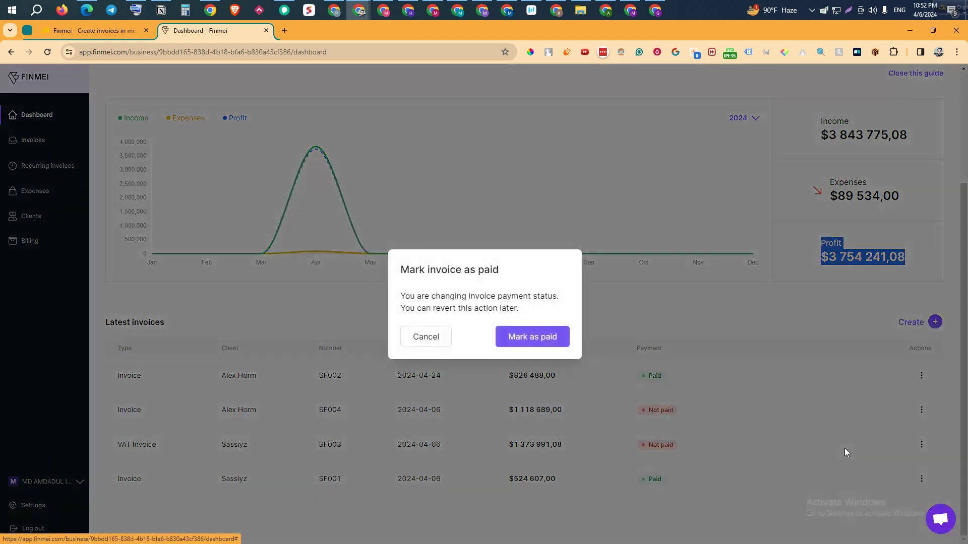
left_click(509, 337)
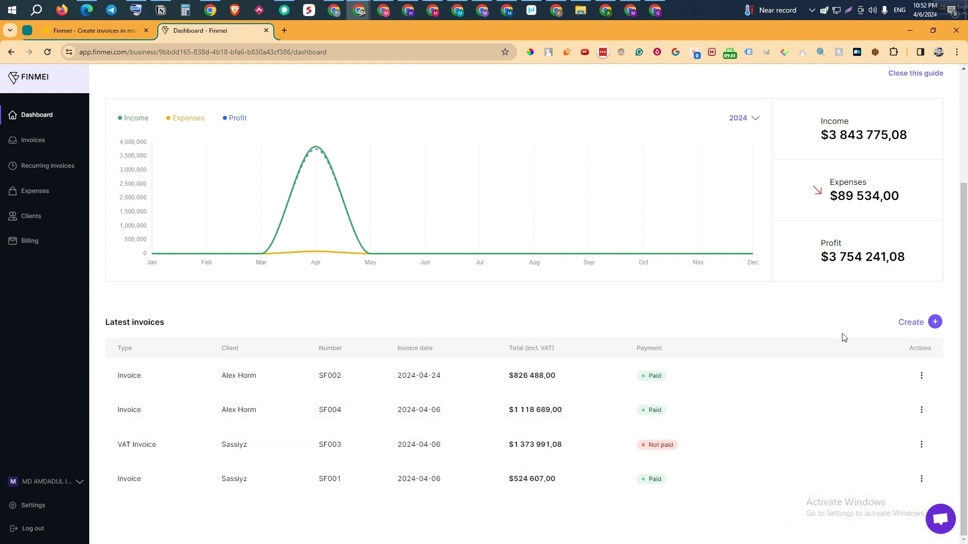
Step: Glance at the AppSumo deal tab, then return to the Finmei dashboard
left_click(125, 31)
left_click(188, 31)
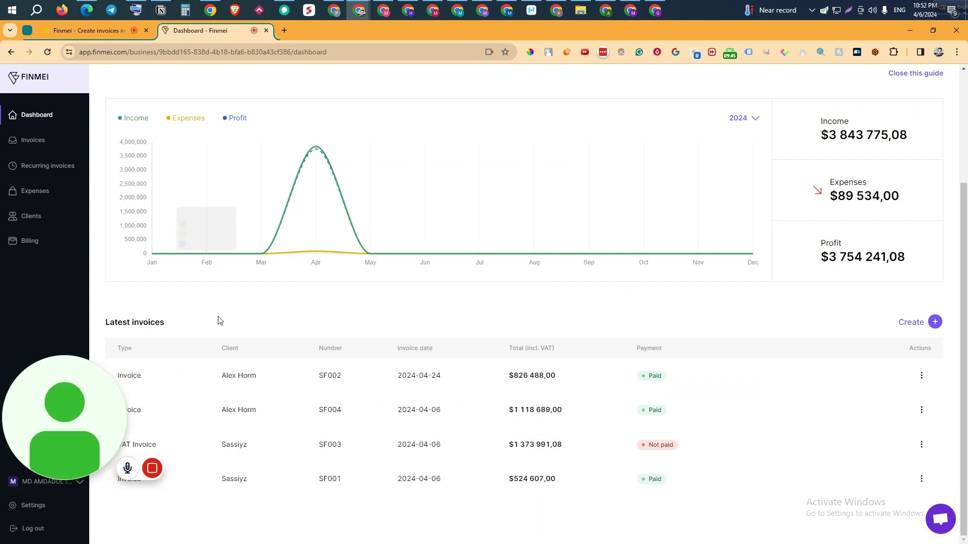
scroll(202, 333, "up", 3)
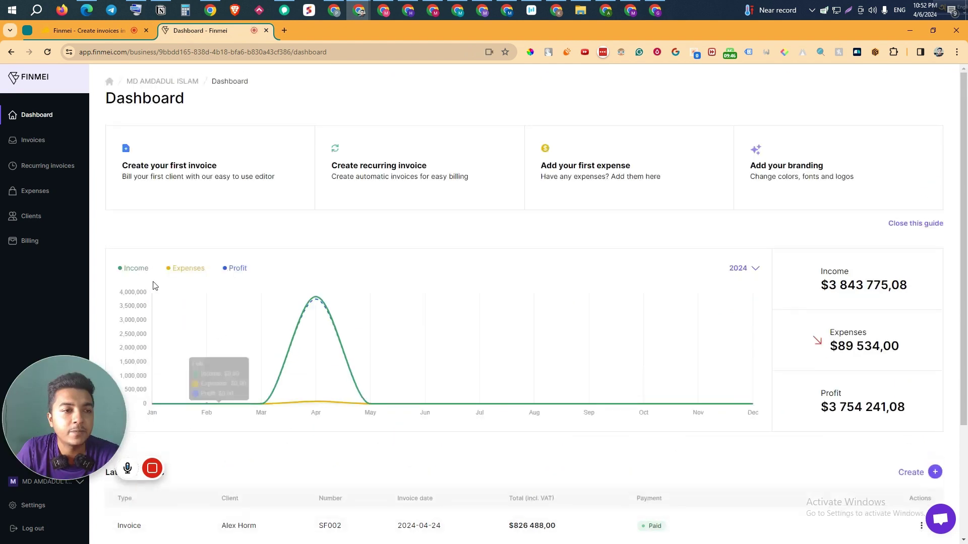
Step: Browse Clients, the new-client form, Invoices and Dashboard, then return to AppSumo's $39 Finmei deal
left_click(31, 216)
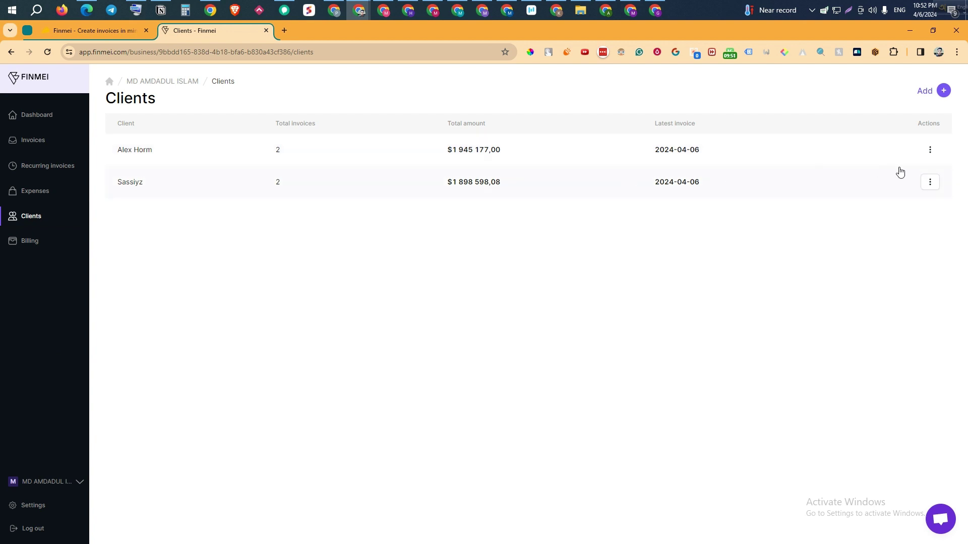
left_click(944, 91)
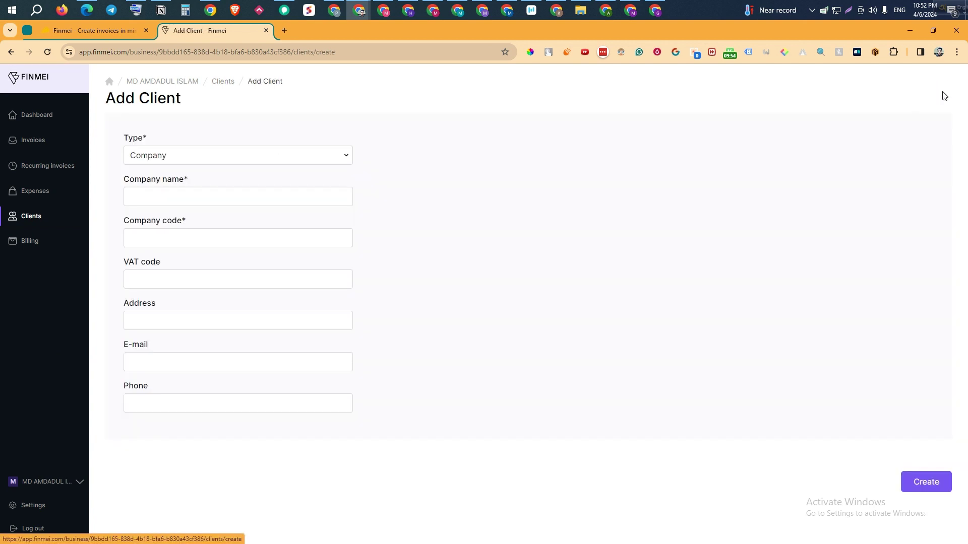
left_click(45, 148)
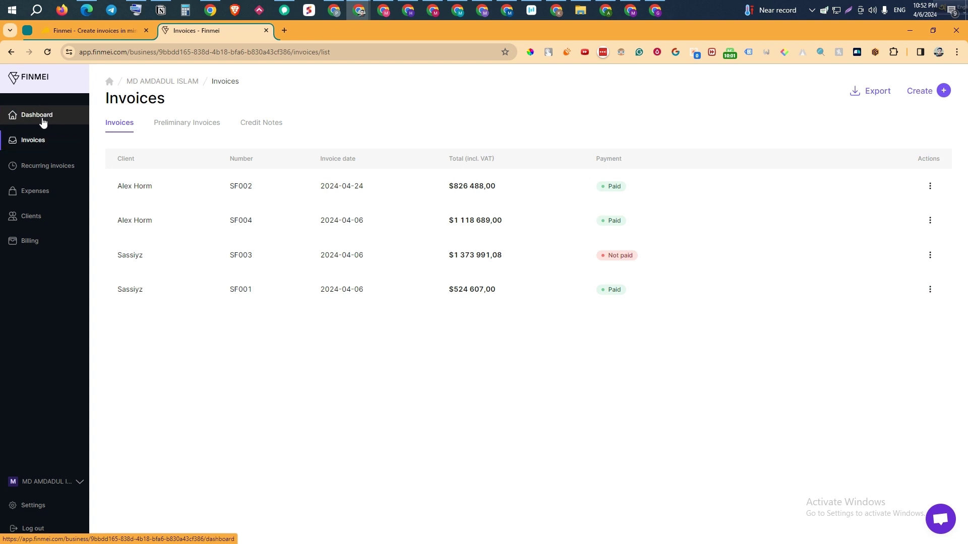
left_click(42, 121)
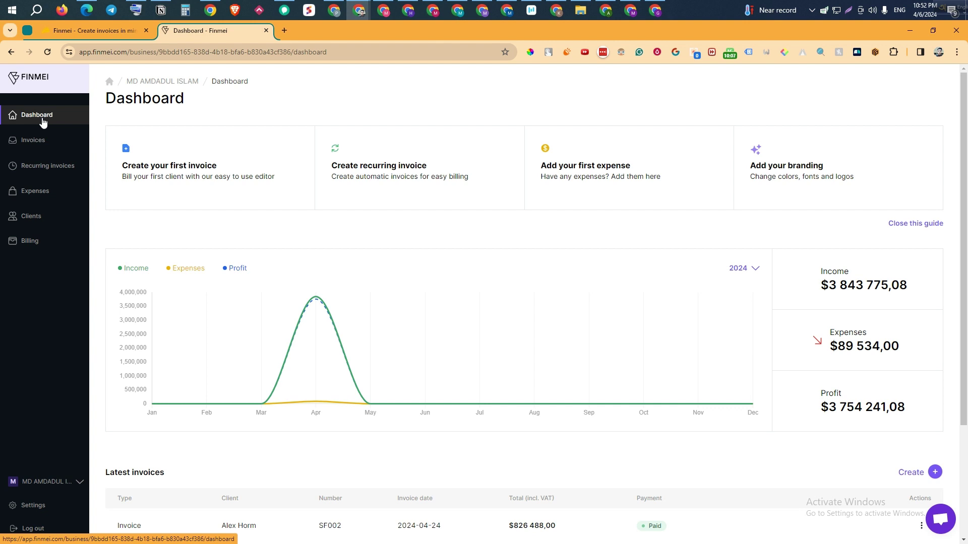
left_click(68, 33)
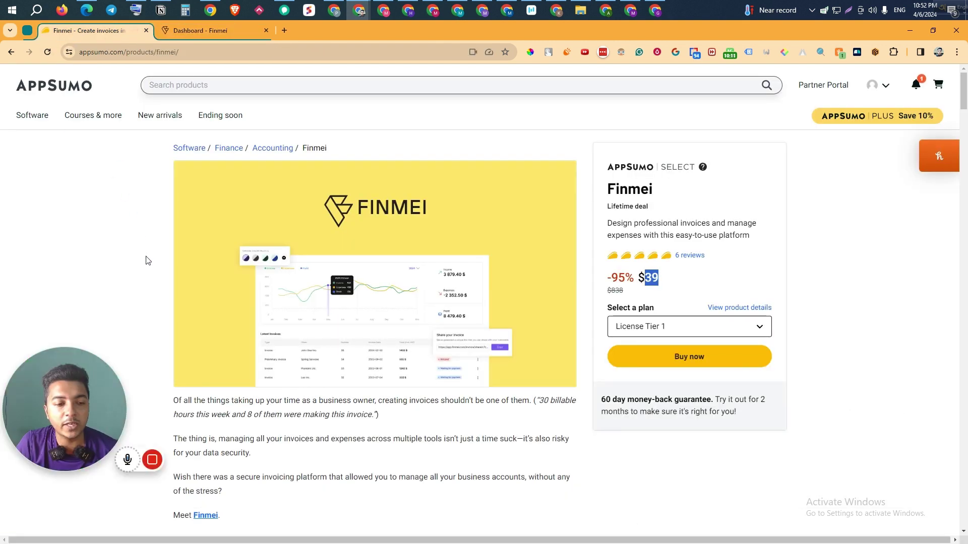
left_click(586, 151)
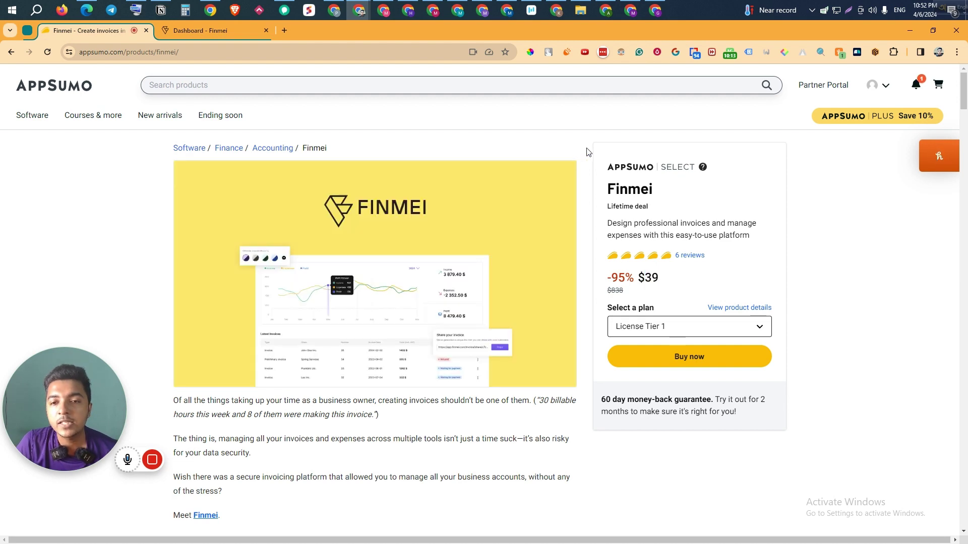
middle_click(586, 151)
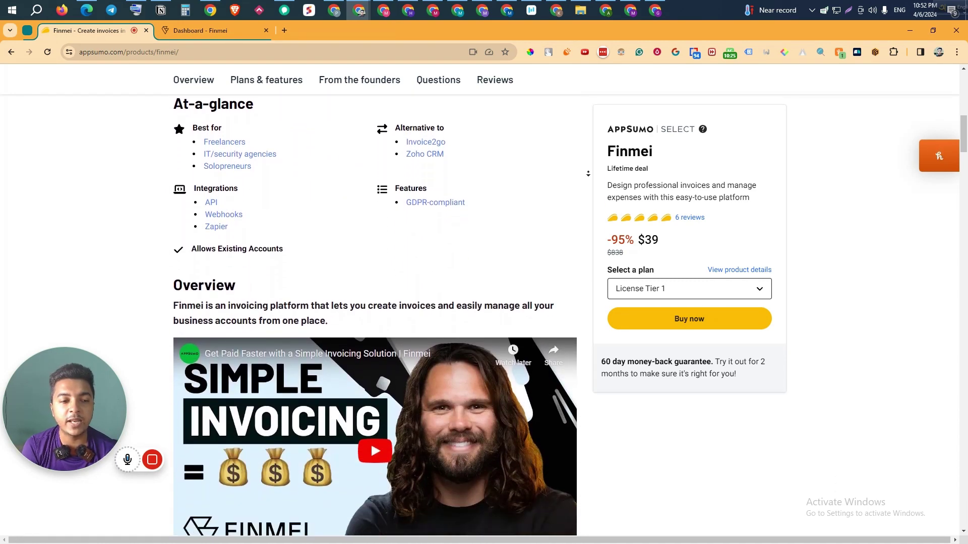
scroll(587, 174, "down", 1)
scroll(588, 173, "down", 1)
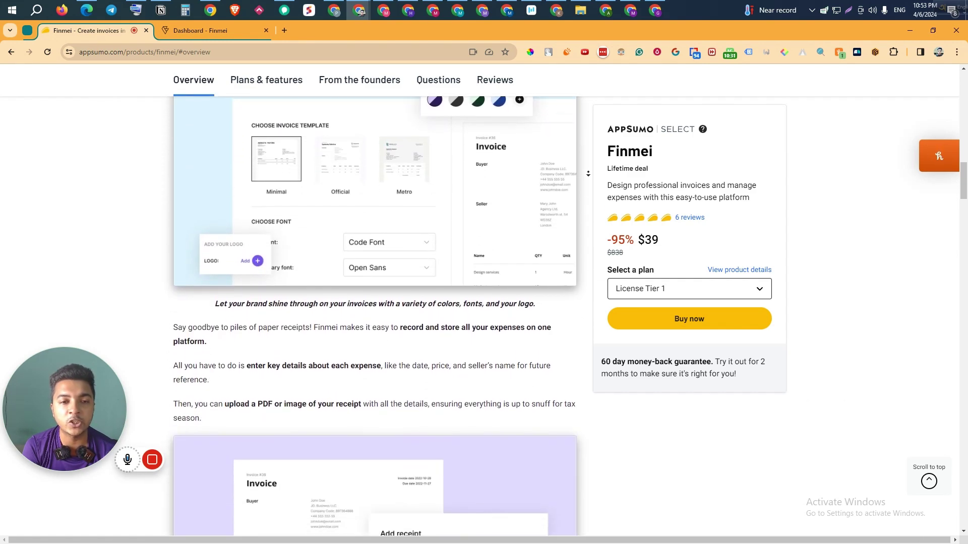
scroll(588, 174, "down", 2)
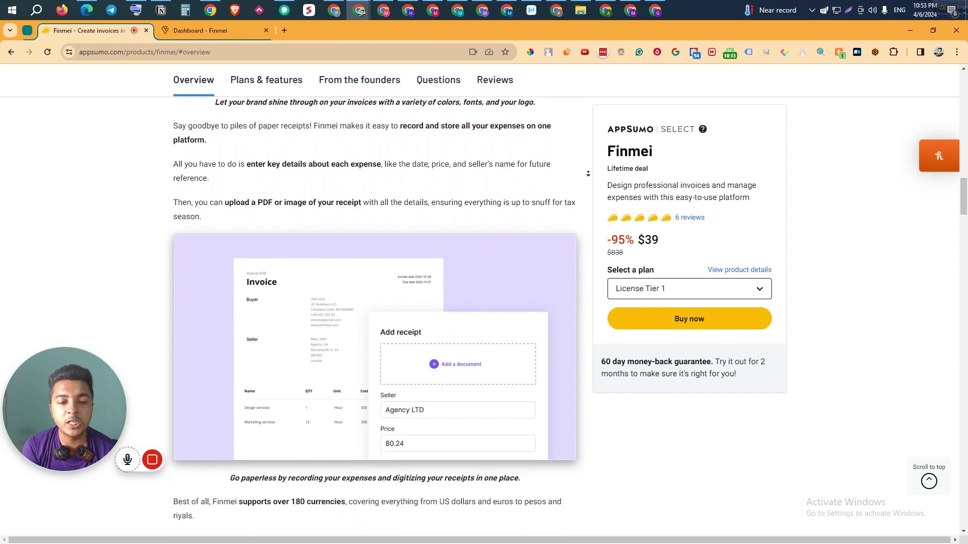
scroll(588, 174, "down", 2)
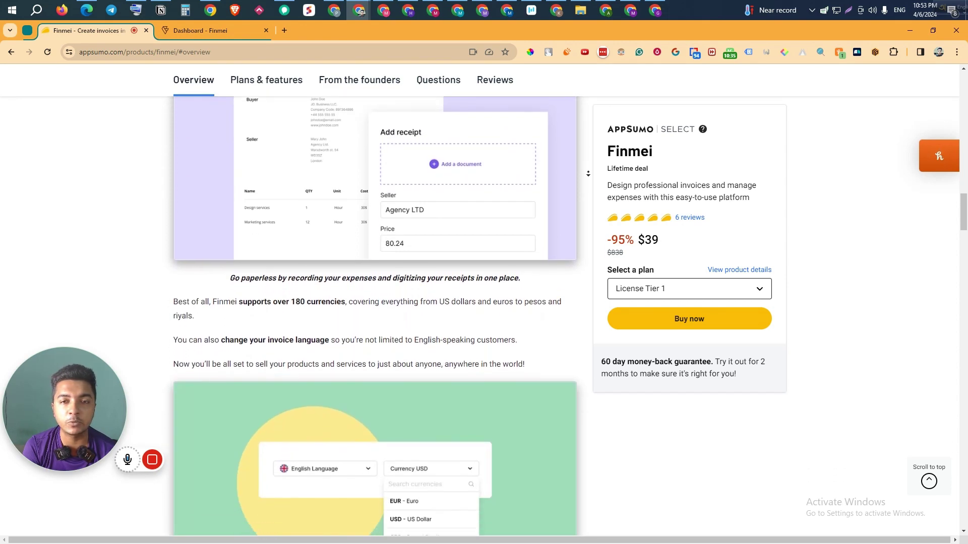
scroll(588, 174, "down", 4)
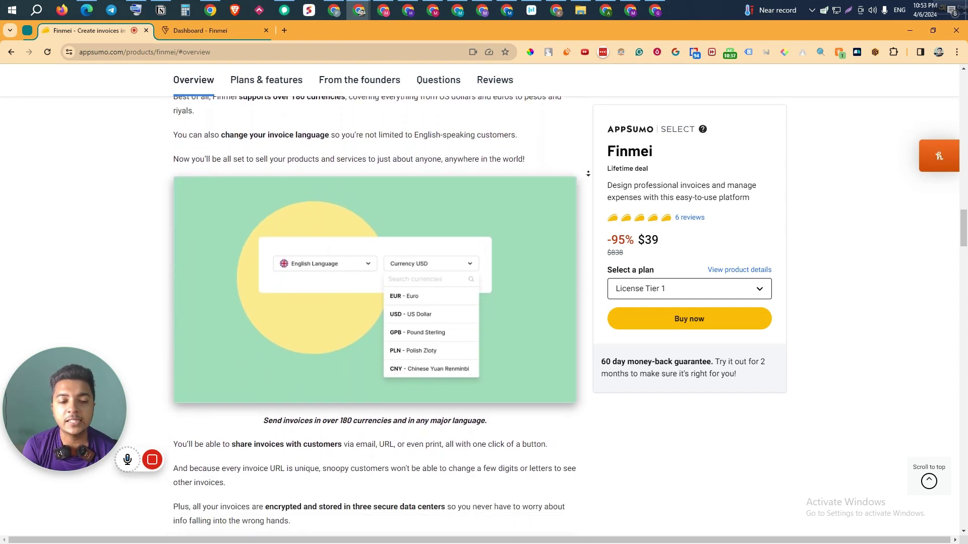
scroll(588, 173, "down", 1)
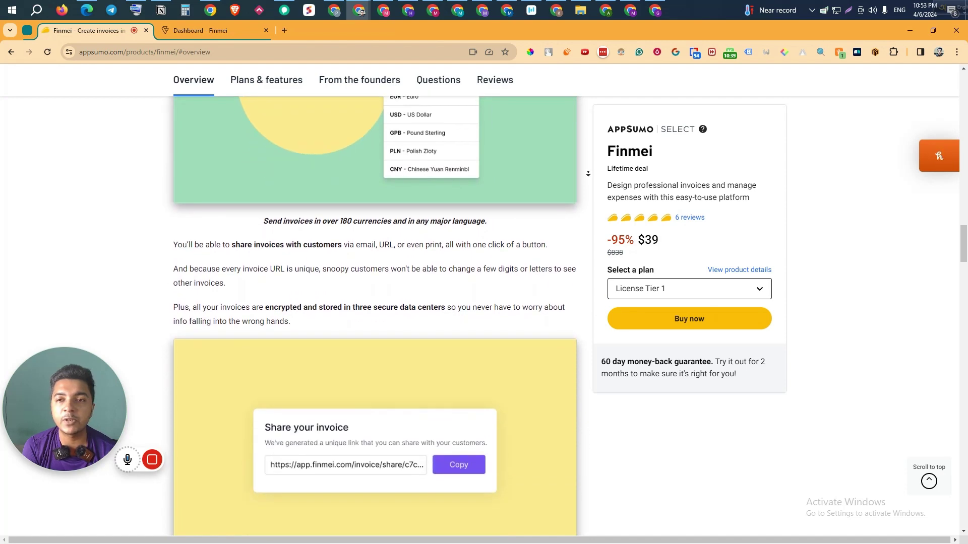
scroll(588, 173, "down", 4)
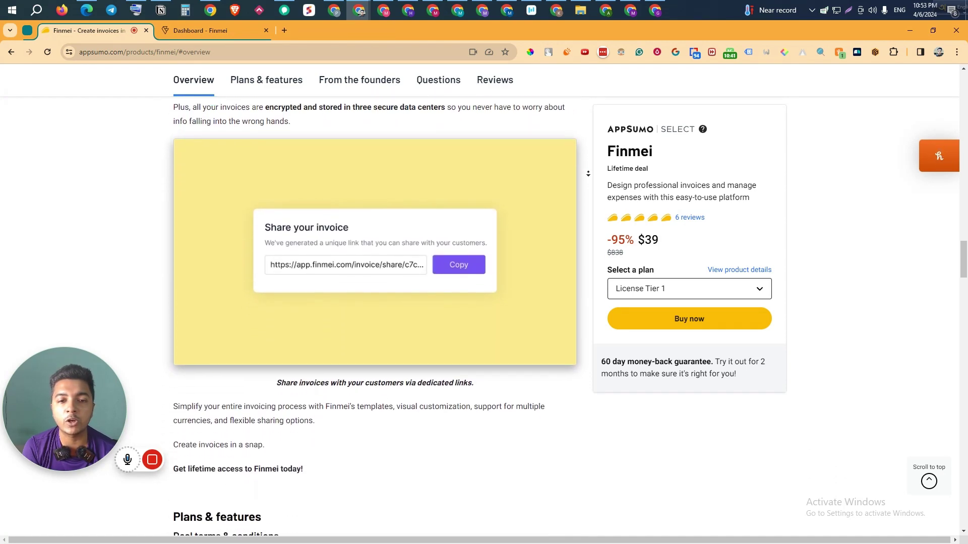
scroll(587, 173, "down", 4)
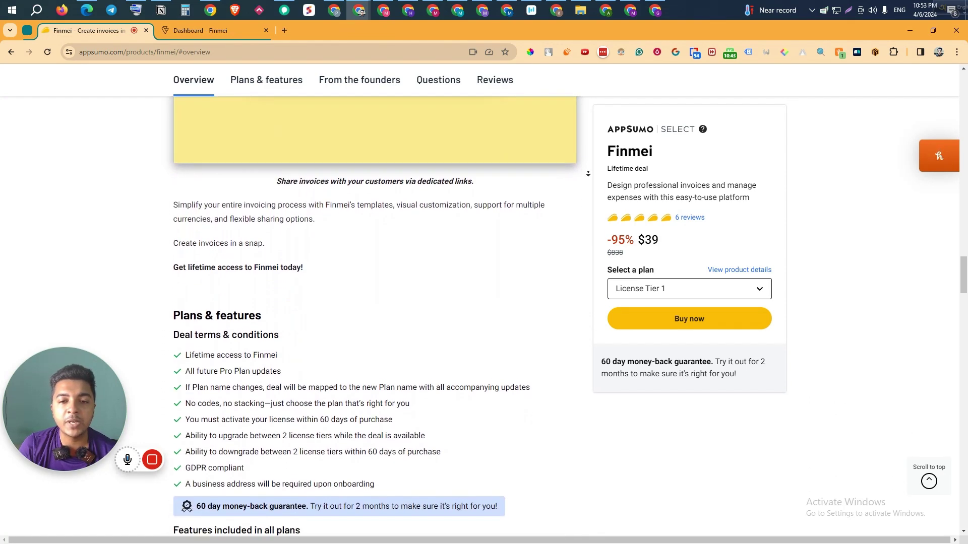
scroll(587, 173, "down", 4)
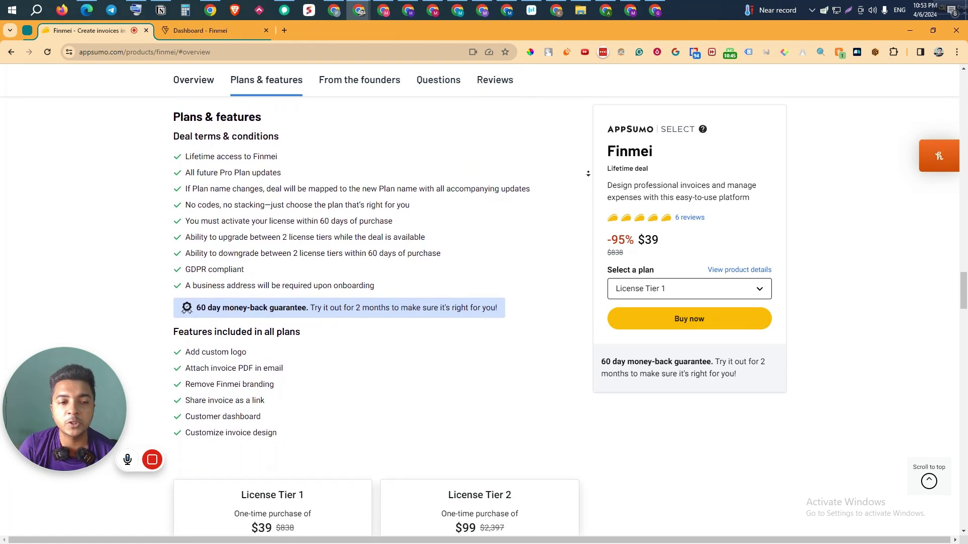
scroll(588, 173, "down", 4)
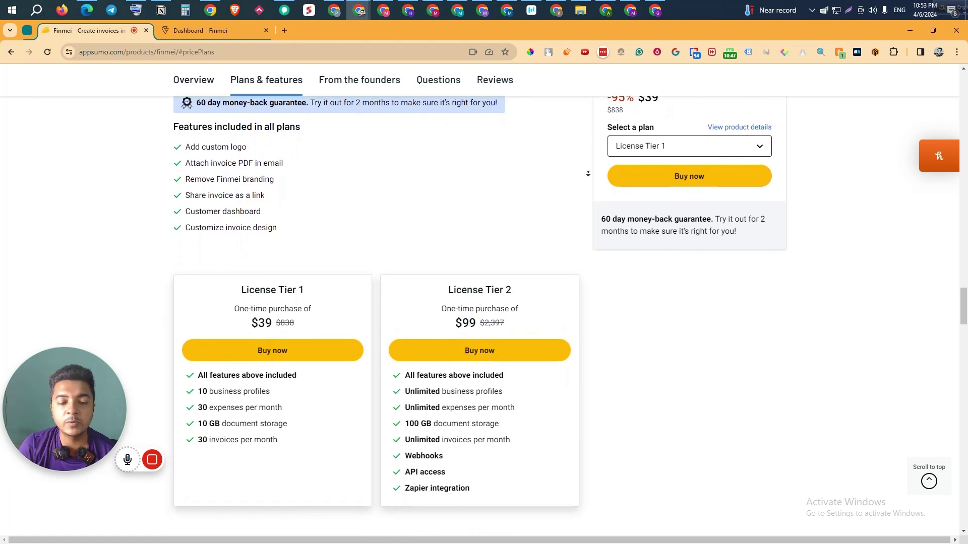
scroll(587, 173, "down", 1)
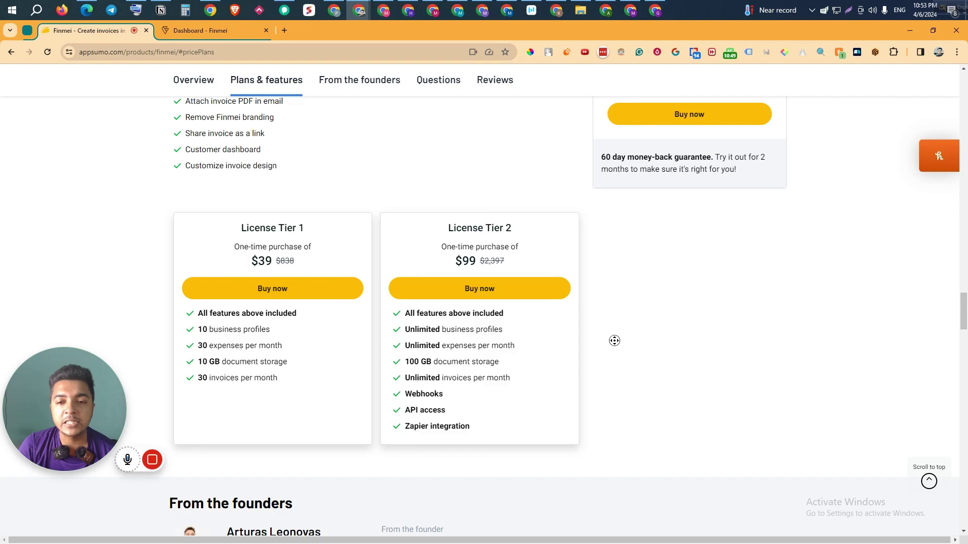
scroll(614, 341, "up", 15)
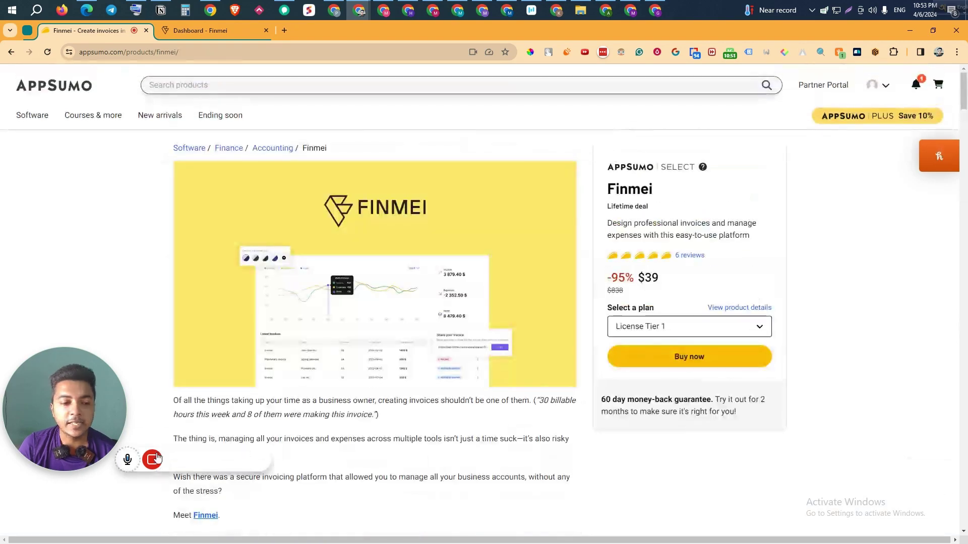